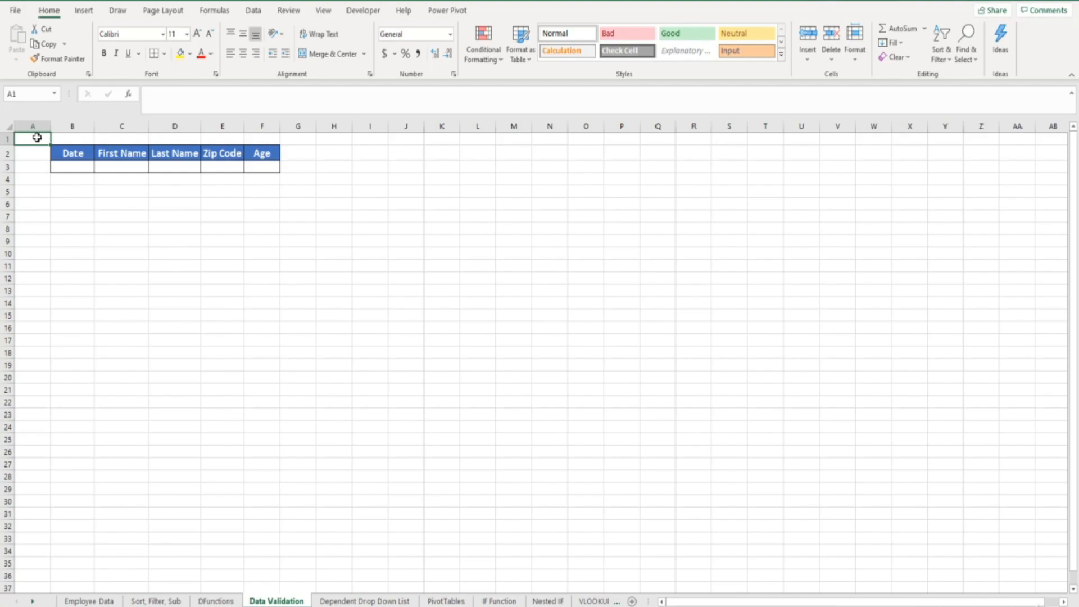
Step: Examine the criteria types that Data Validation can allow for a cell, and leave without applying any
left_click(254, 12)
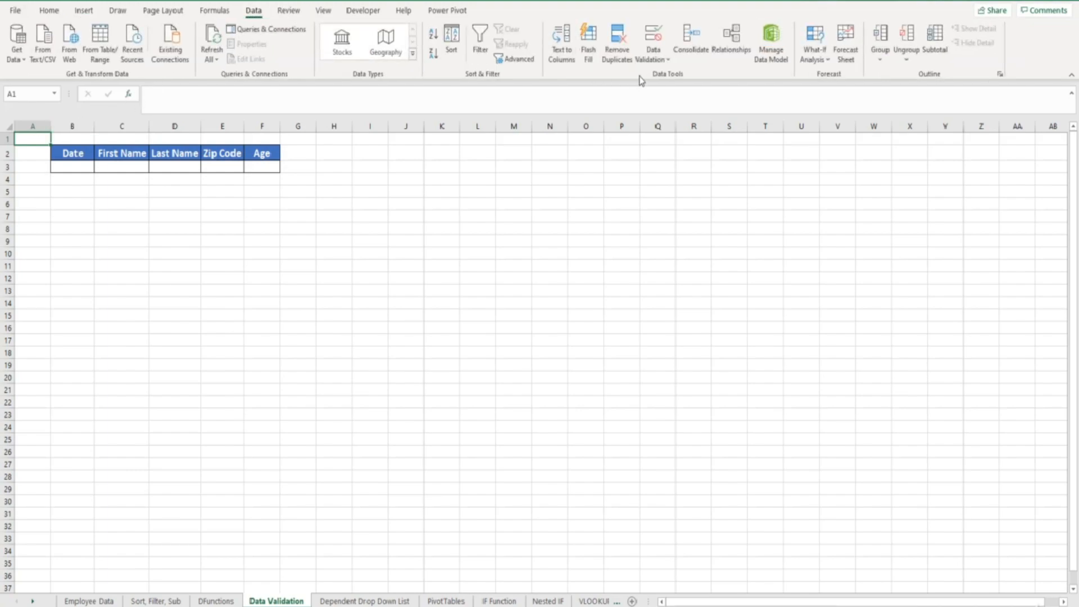
left_click(651, 38)
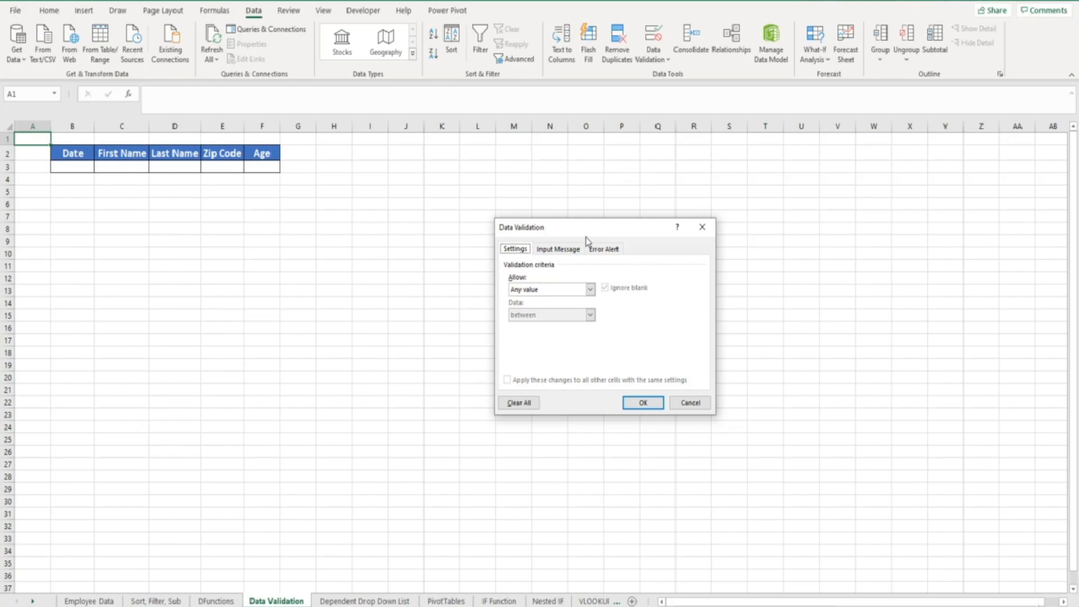
left_click(590, 289)
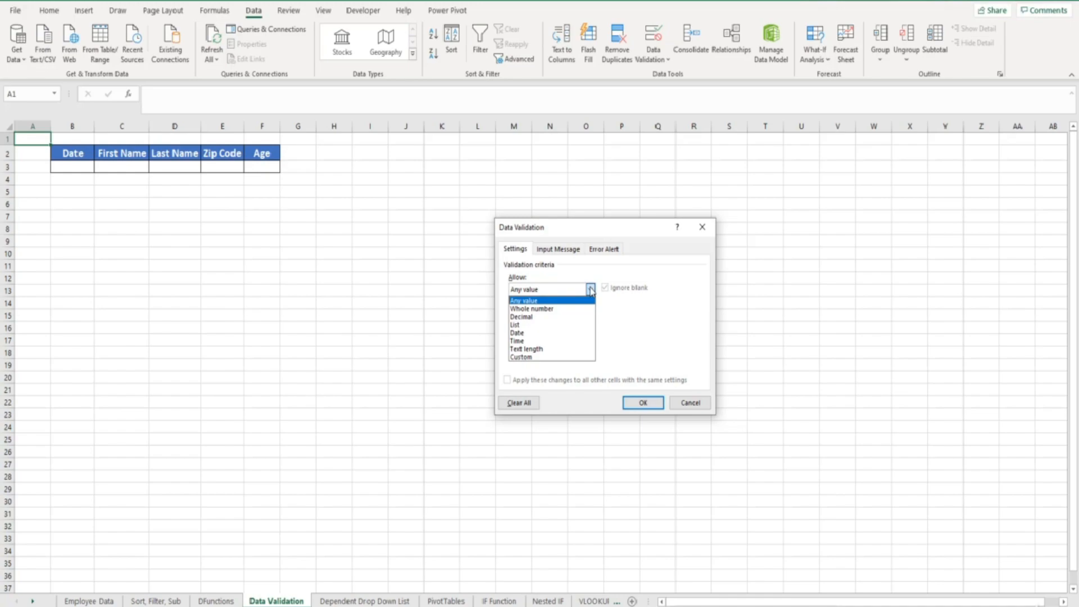
left_click(686, 403)
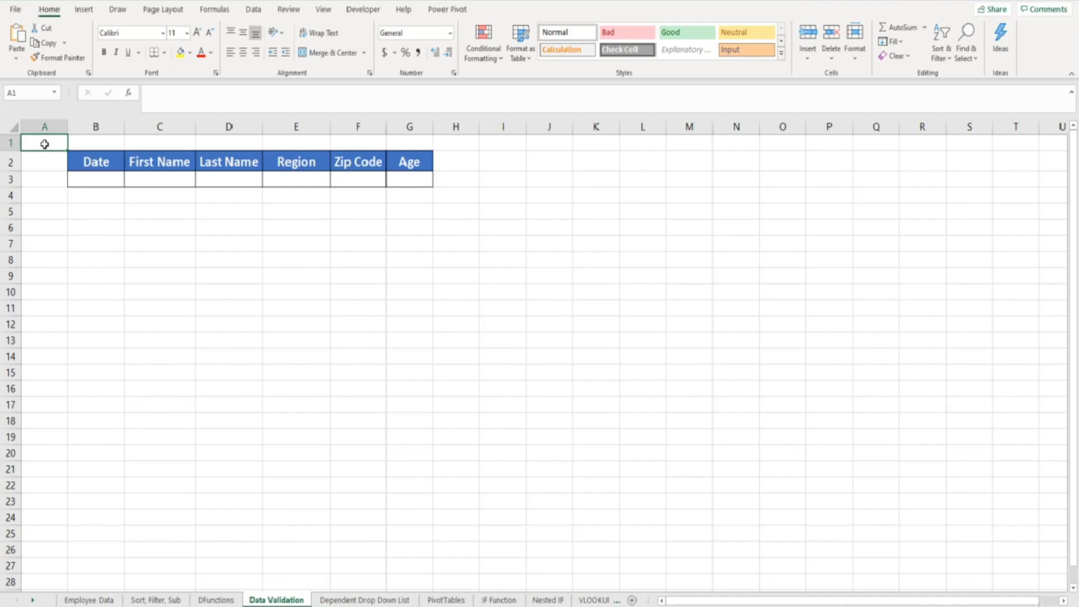
Step: Start a data validation rule for the Region cell E3 and allow only a List
left_click(296, 179)
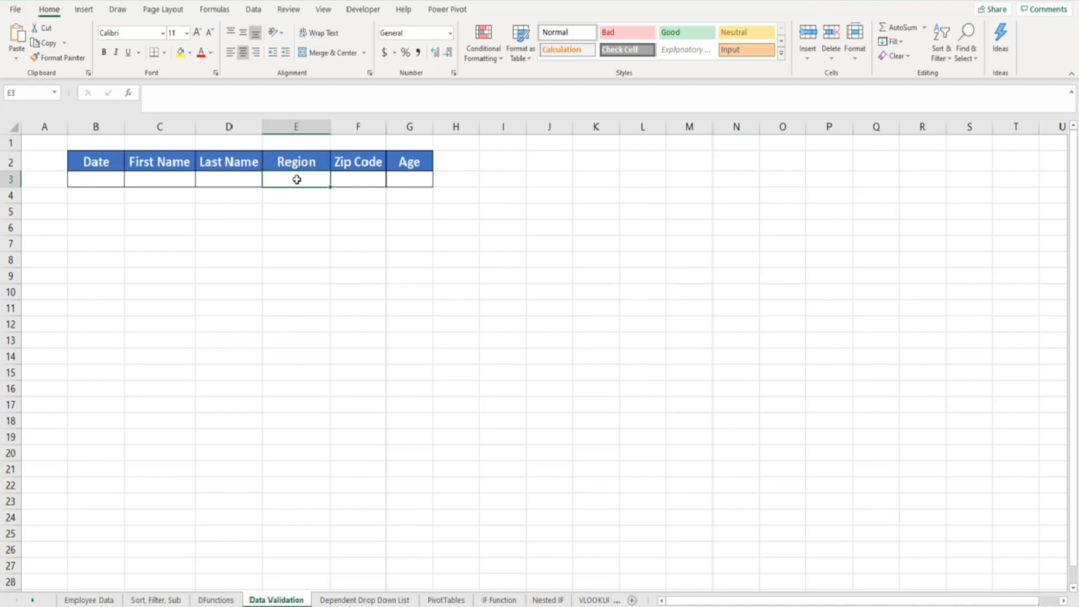
left_click(253, 10)
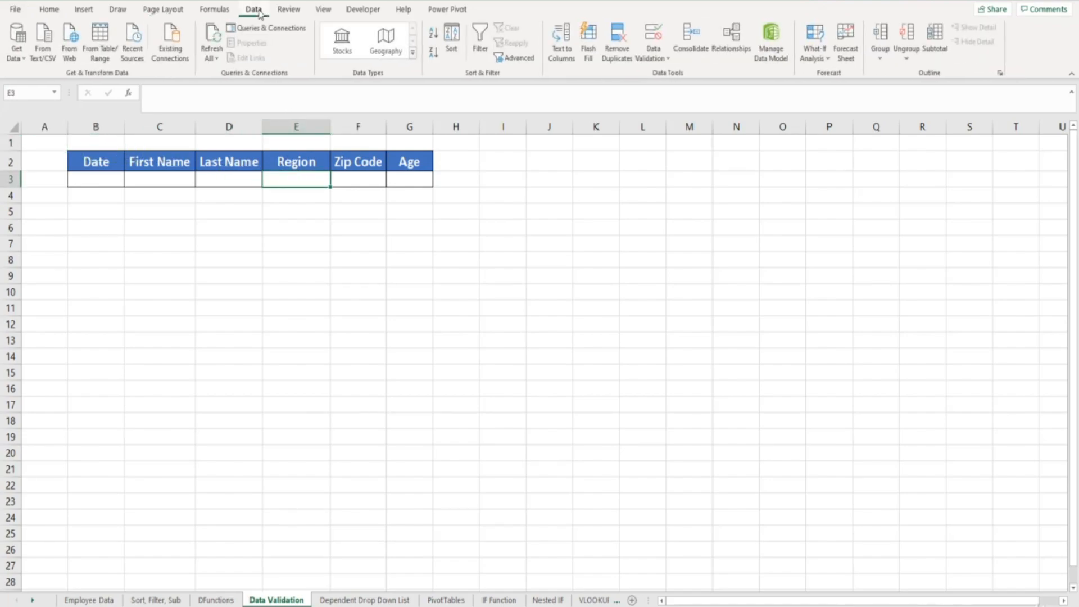
left_click(652, 31)
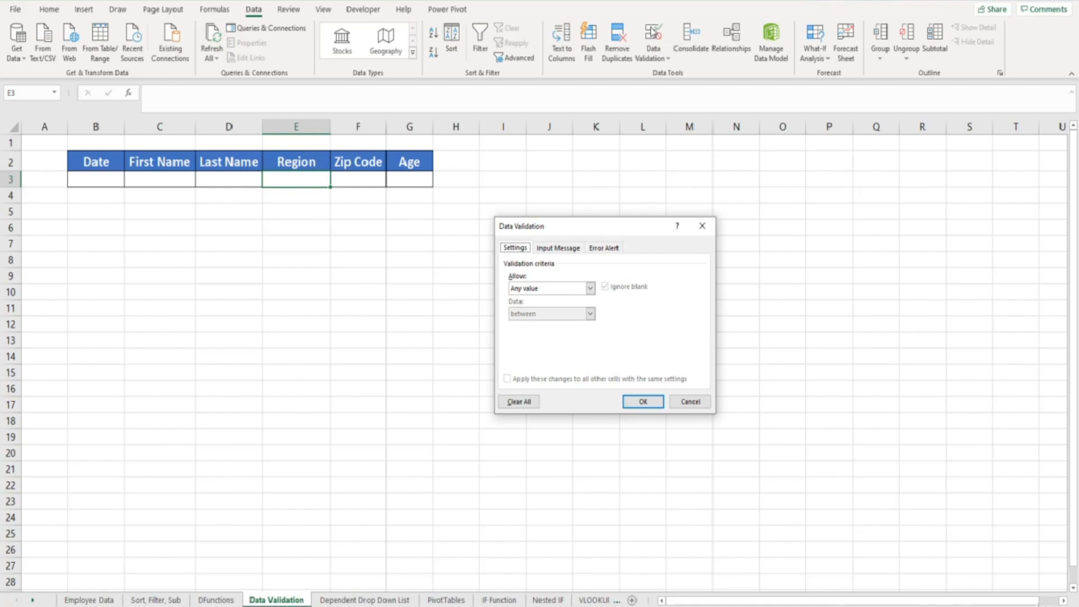
left_click(594, 288)
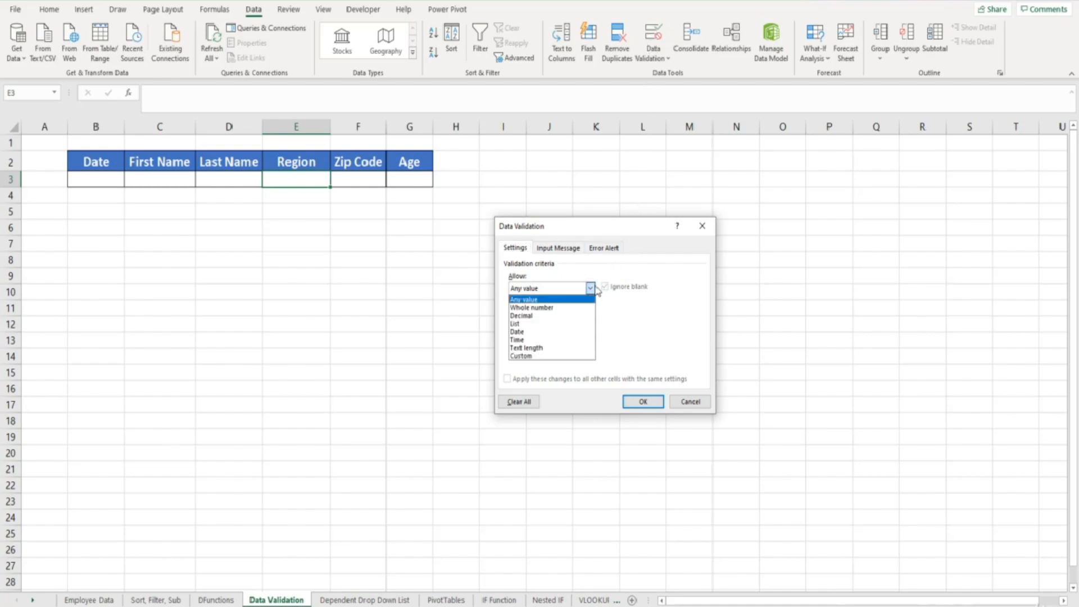
left_click(559, 325)
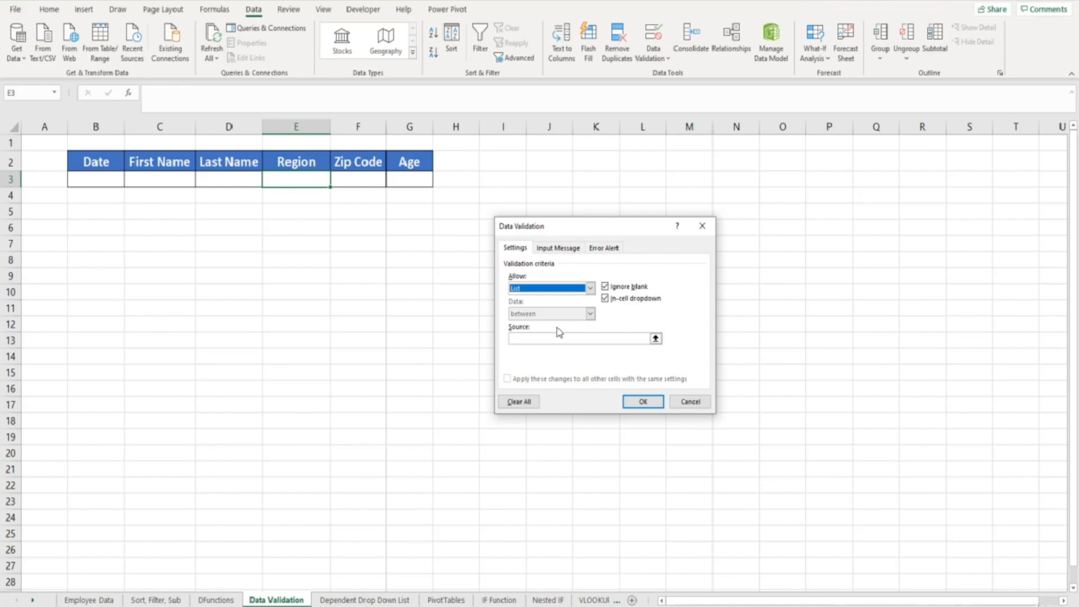
Step: Enter North,South,West,East as the source of the validation list and apply the rule
left_click(556, 339)
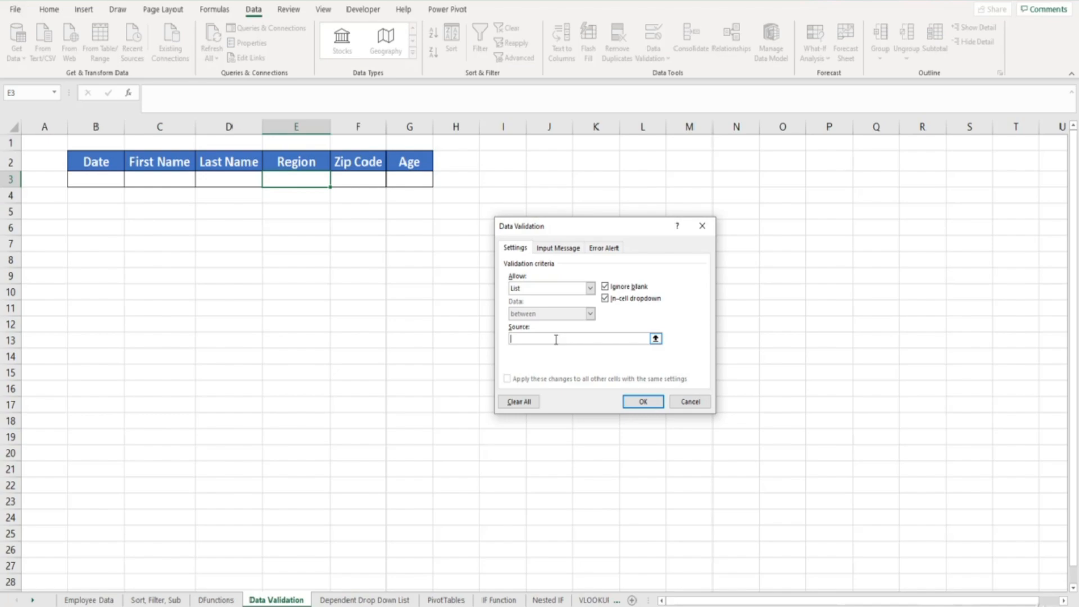
type("North")
type(",")
type("South")
type("h")
type(",Westm")
key("BackSpace")
type(",East")
left_click(634, 401)
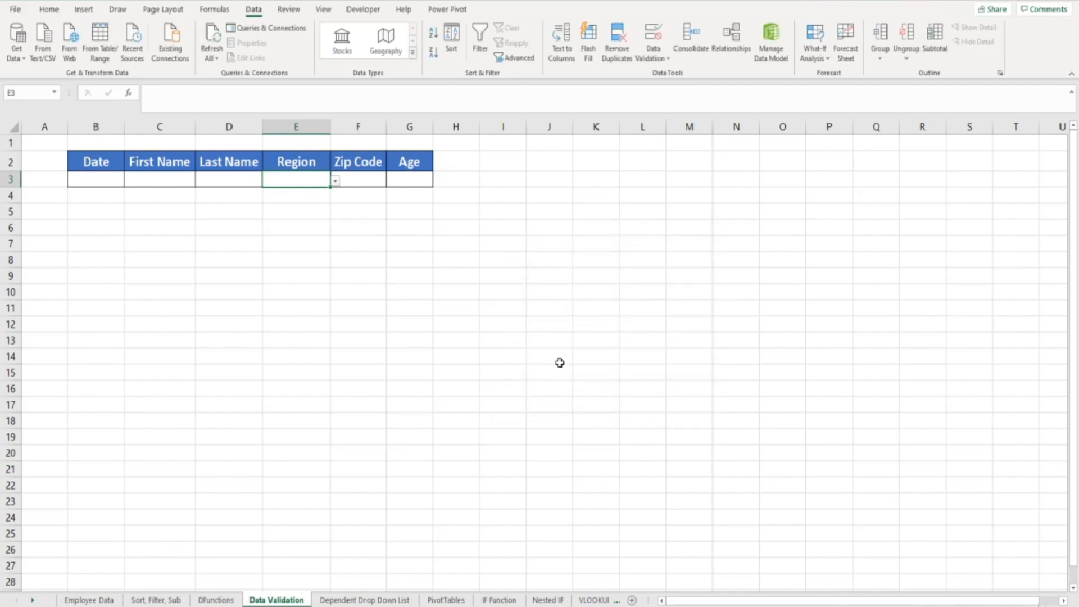
Step: Choose West from the Region dropdown in E3 and try to overwrite it with midwest
left_click(336, 182)
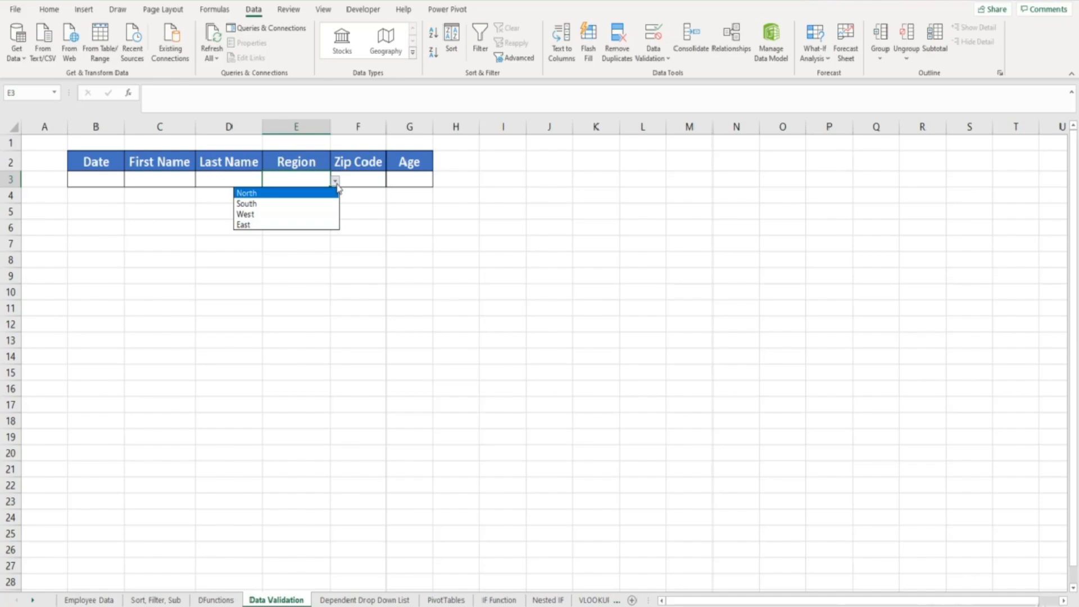
left_click(309, 214)
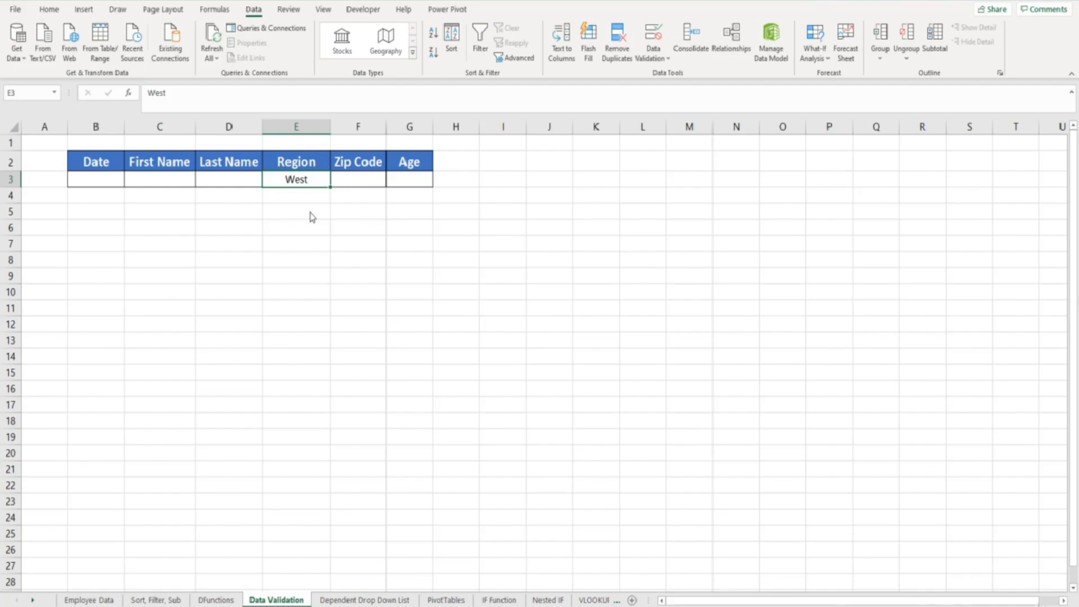
type("midwest")
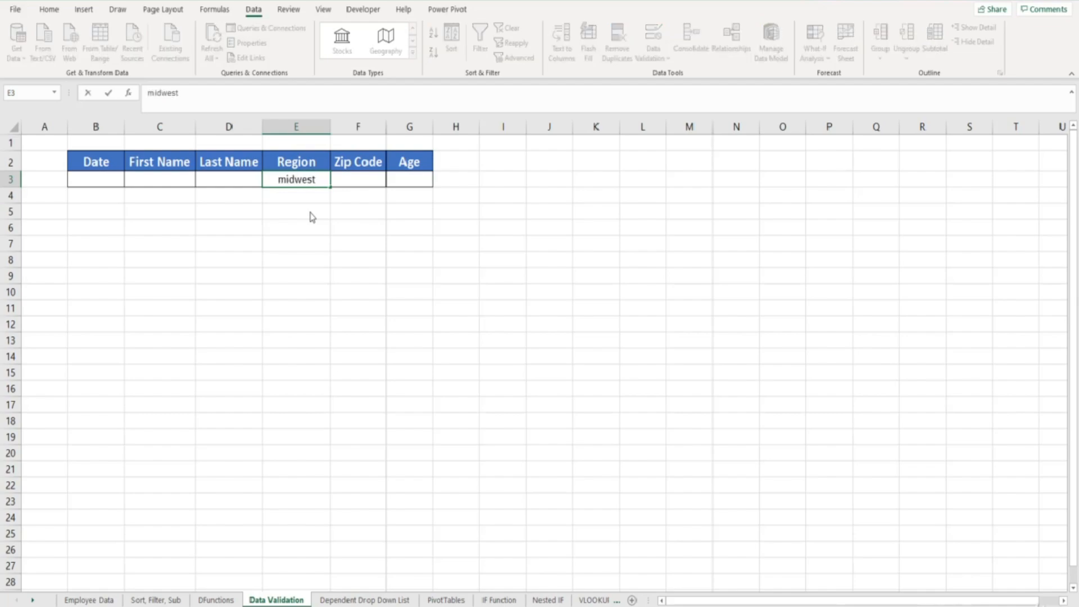
key("Return")
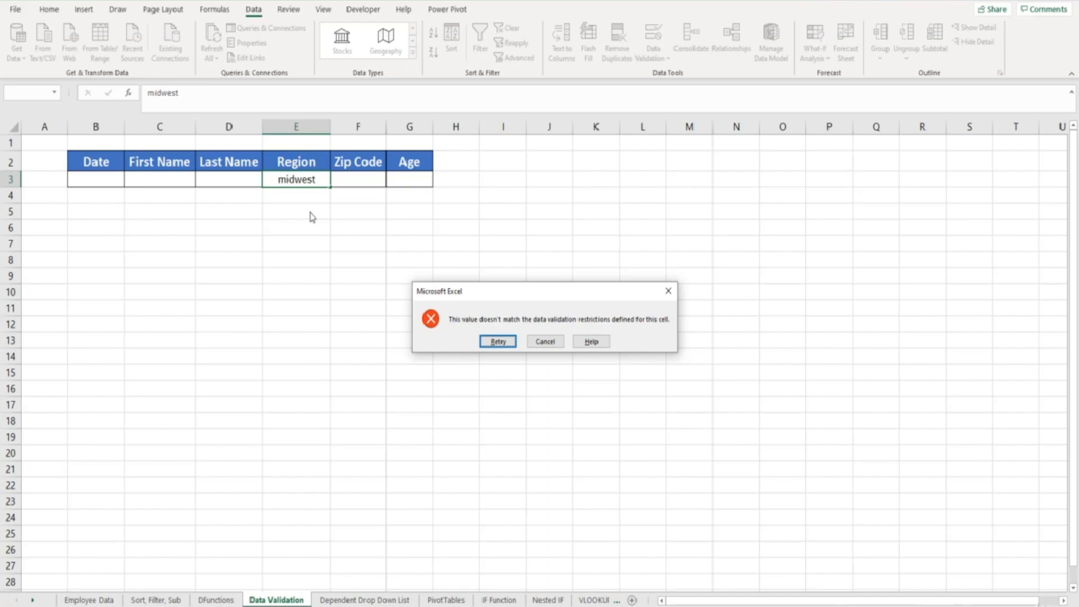
left_click(544, 342)
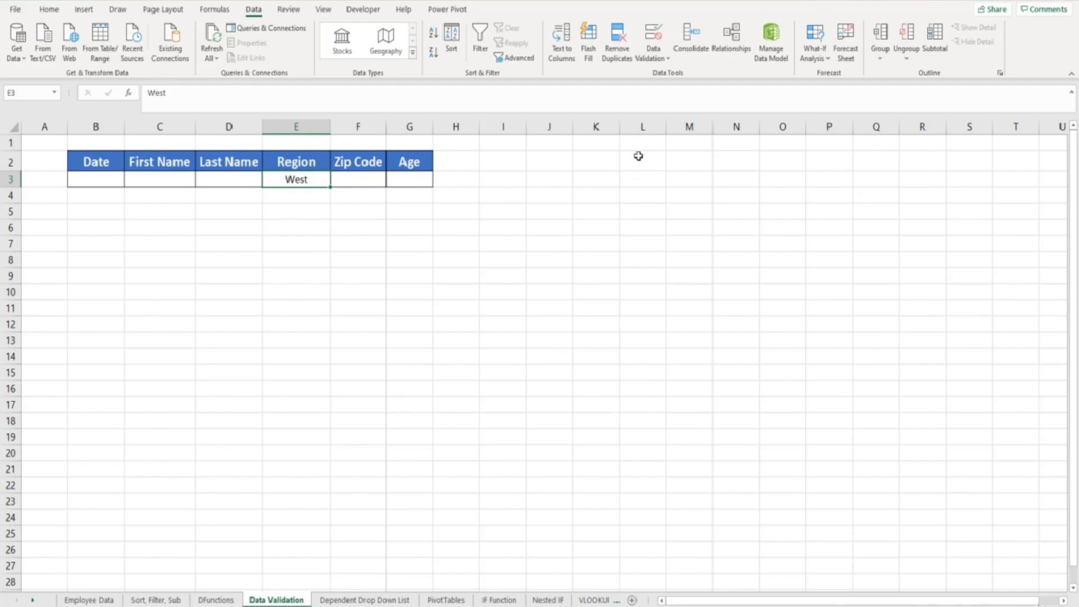
Step: Review the validation settings of the Region cell E3 and close them without changes
left_click(653, 36)
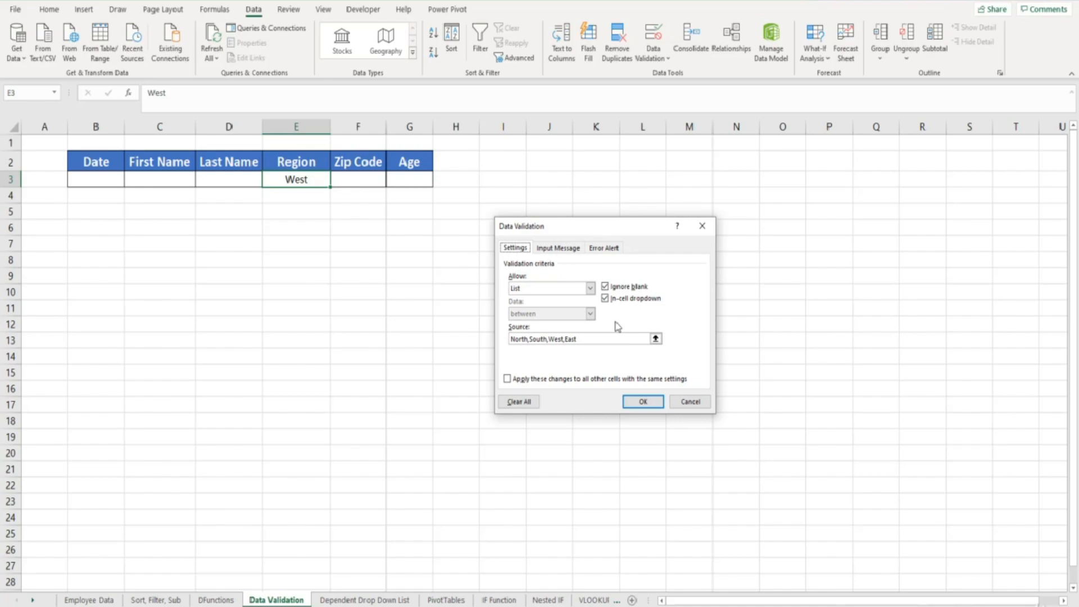
left_click(697, 402)
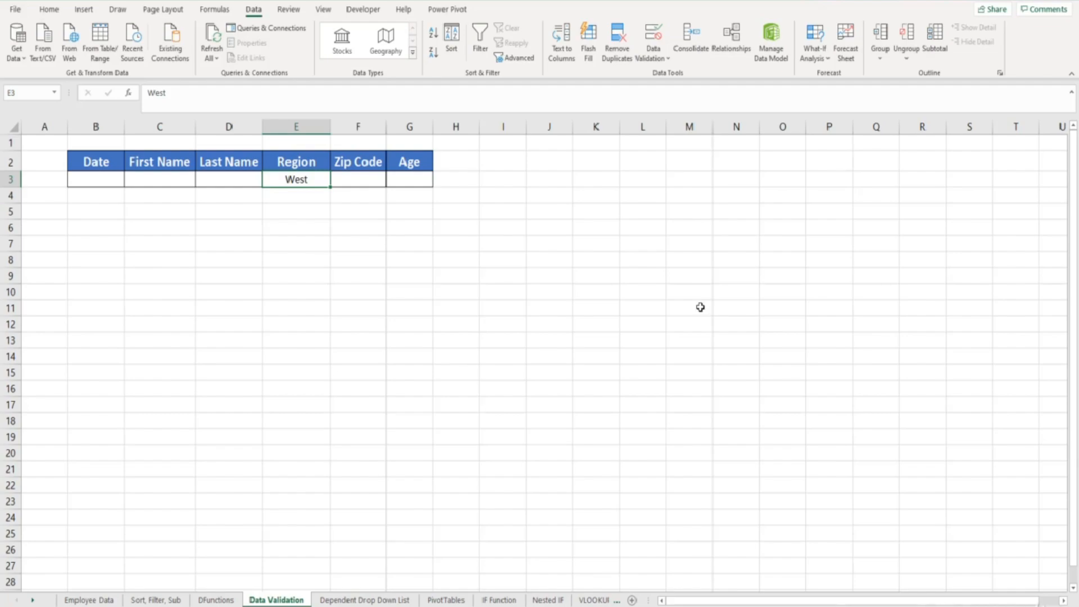
Step: Enter the regions North, South, West and East down cells L3 to L6
left_click(642, 181)
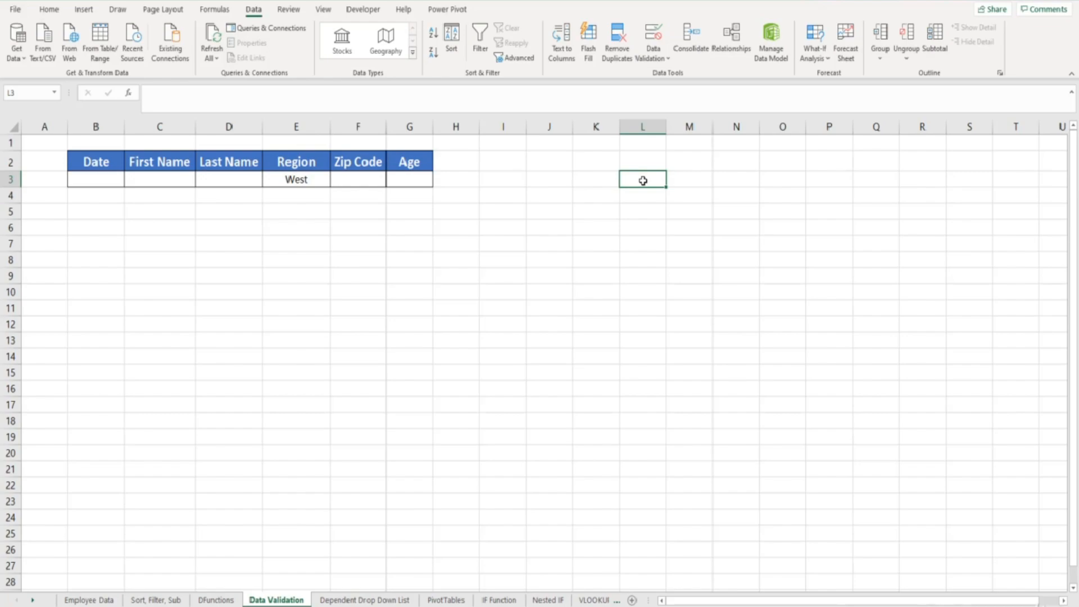
type("North")
key("Return")
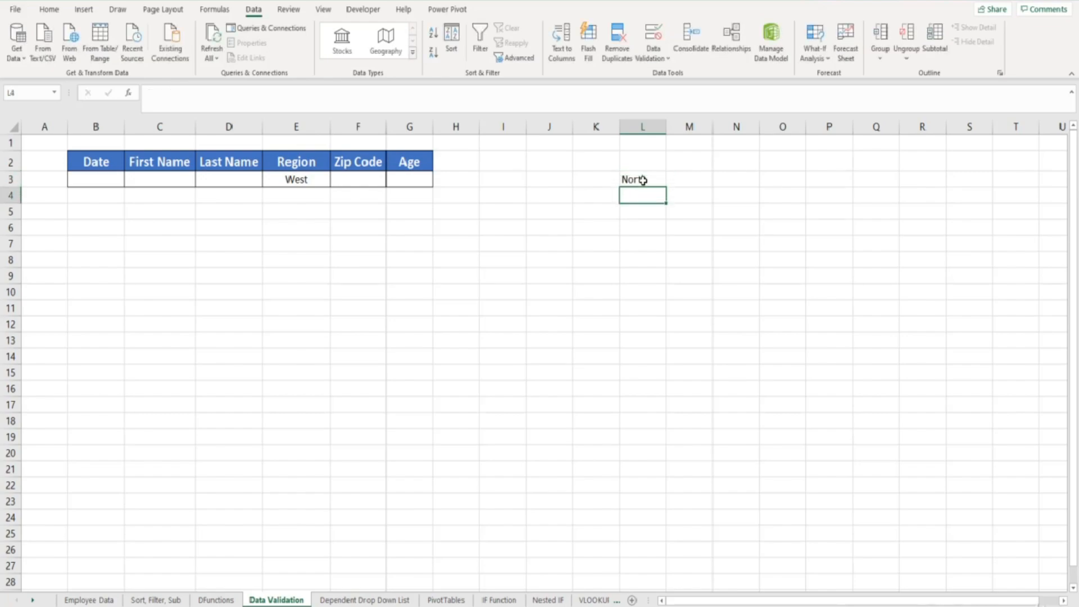
type("South")
key("Return")
type("West")
key("Return")
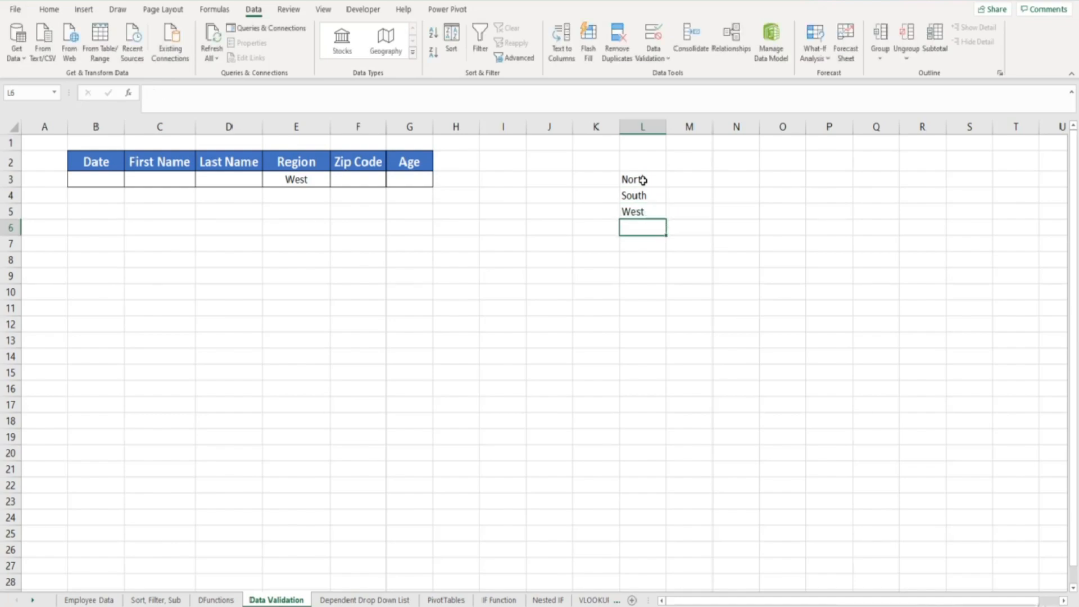
type("East")
key("Return")
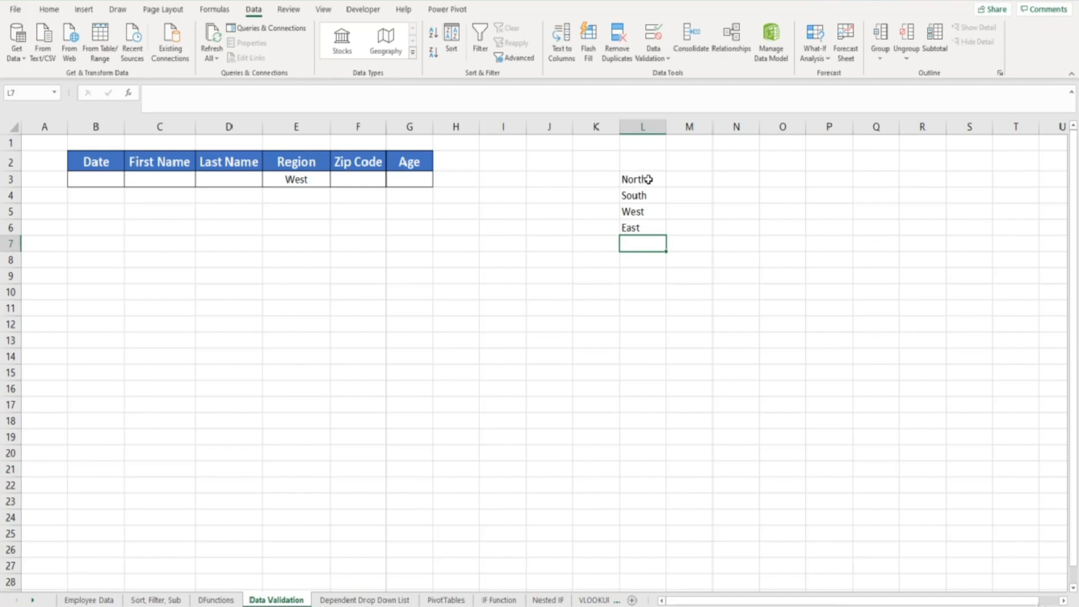
Step: Replace the typed list source of the Region cell's validation with the range =$L$3:$L$6 and apply it
left_click(306, 178)
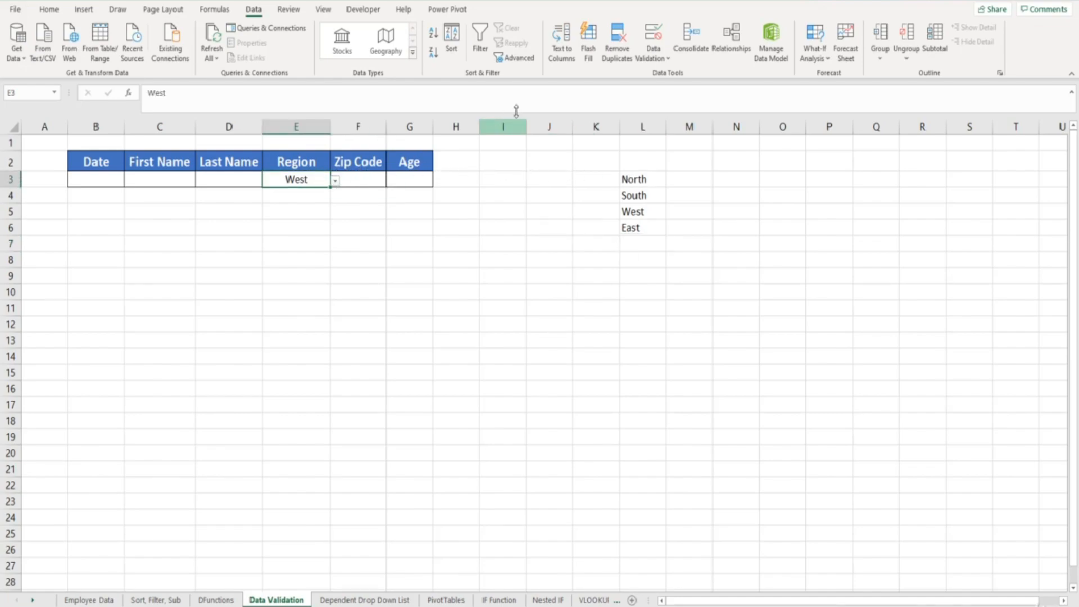
left_click(652, 32)
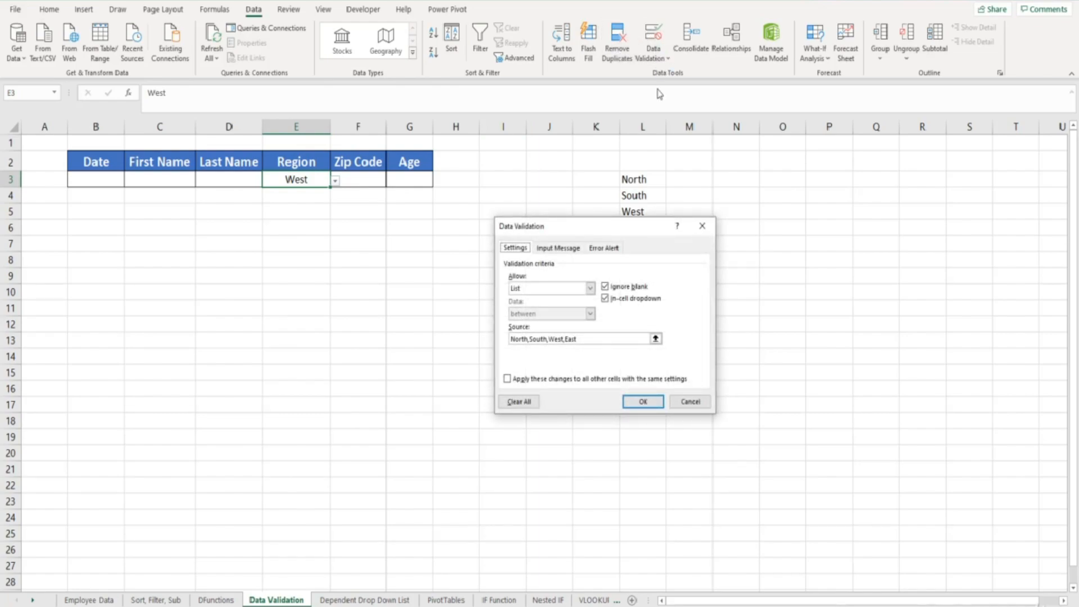
left_click_drag(648, 233, 533, 238)
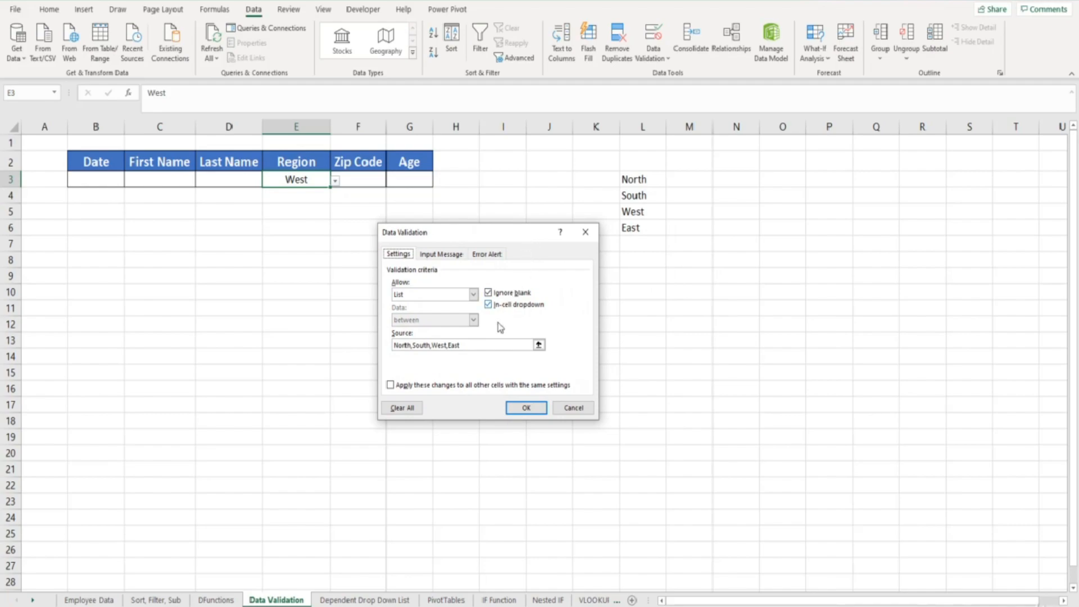
left_click_drag(484, 345, 375, 345)
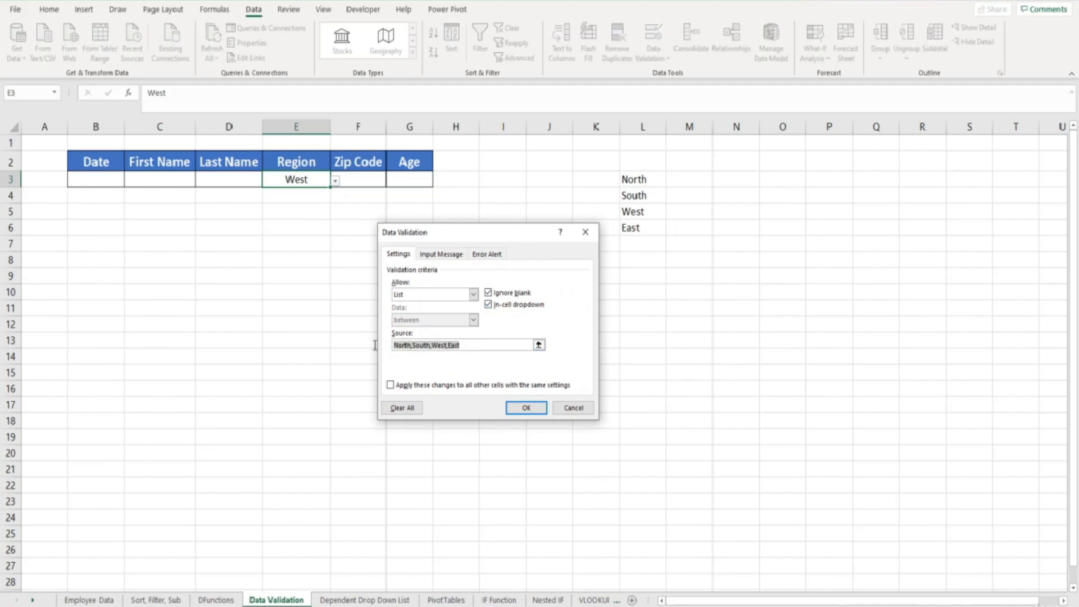
key("BackSpace")
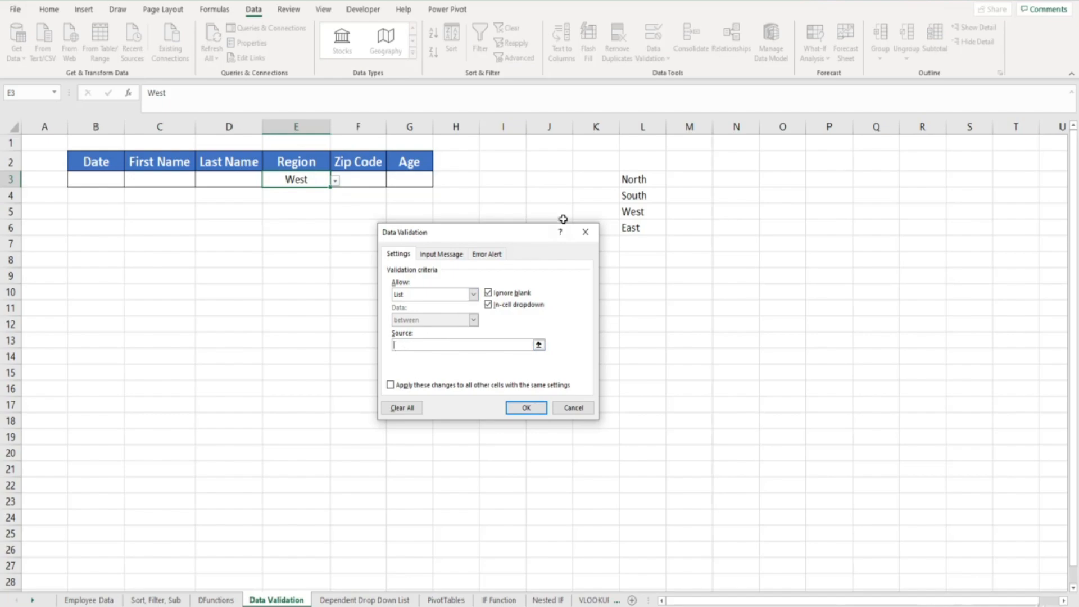
left_click_drag(651, 178, 646, 219)
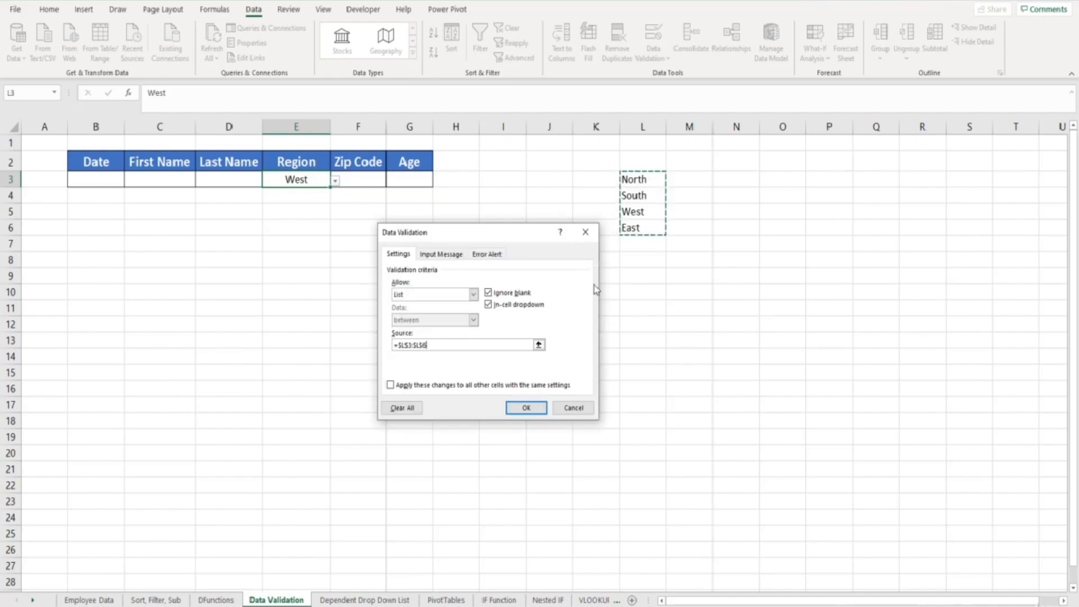
left_click(534, 410)
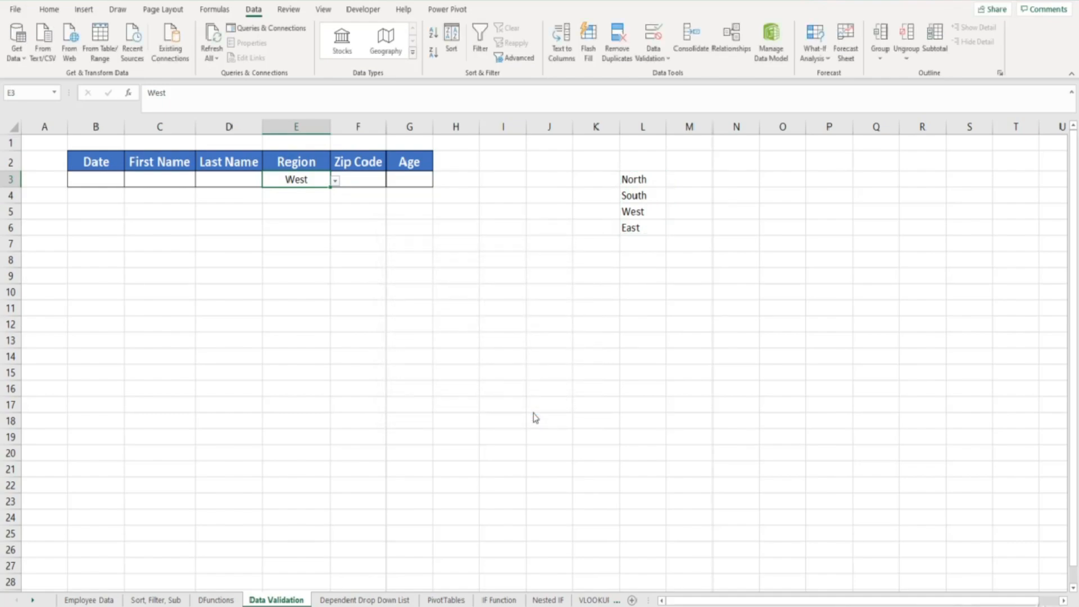
Step: Check the options in the Region dropdown and change the source entry in L3 to North-East
left_click(335, 180)
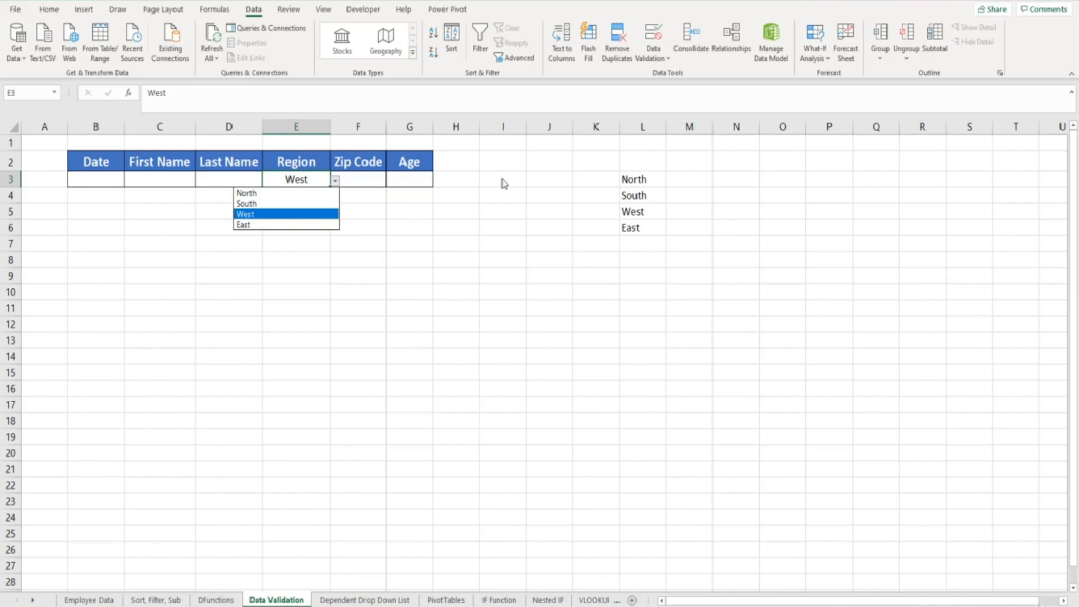
left_click(660, 180)
left_click(657, 179)
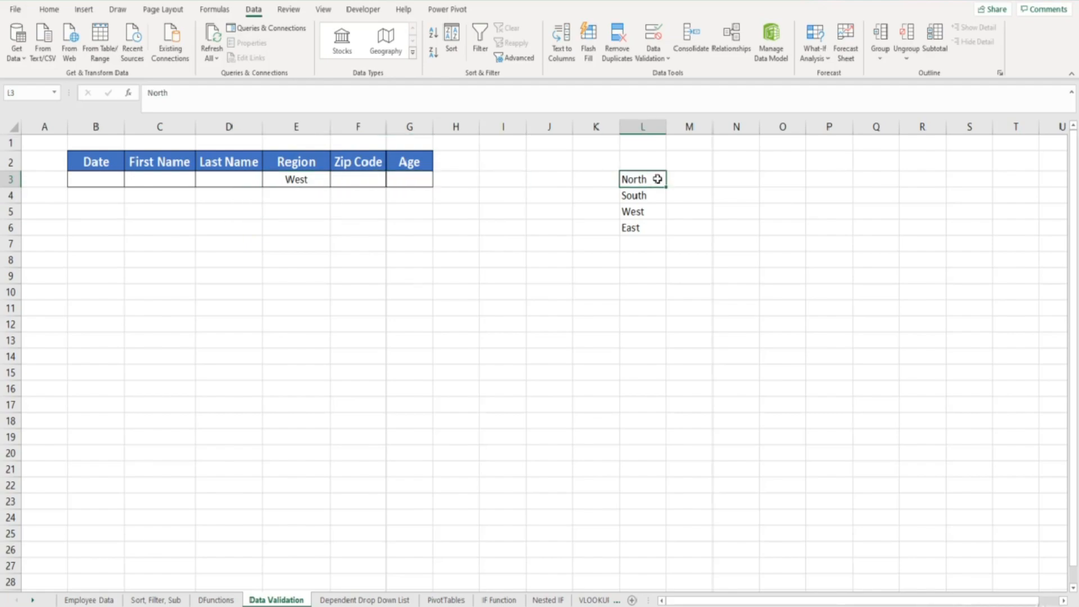
left_click_drag(655, 181, 656, 225)
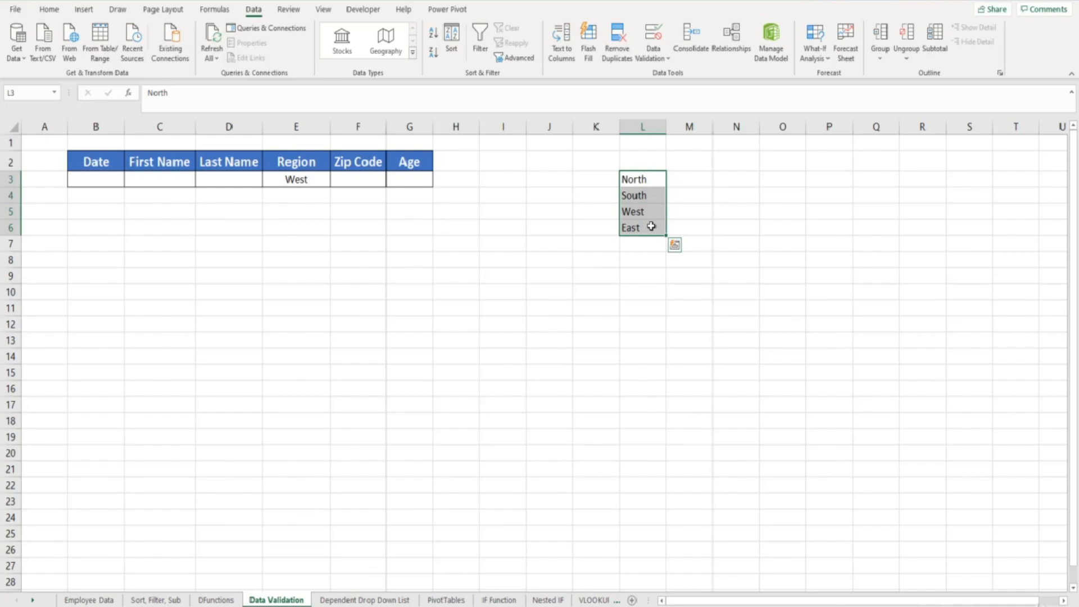
left_click(649, 179)
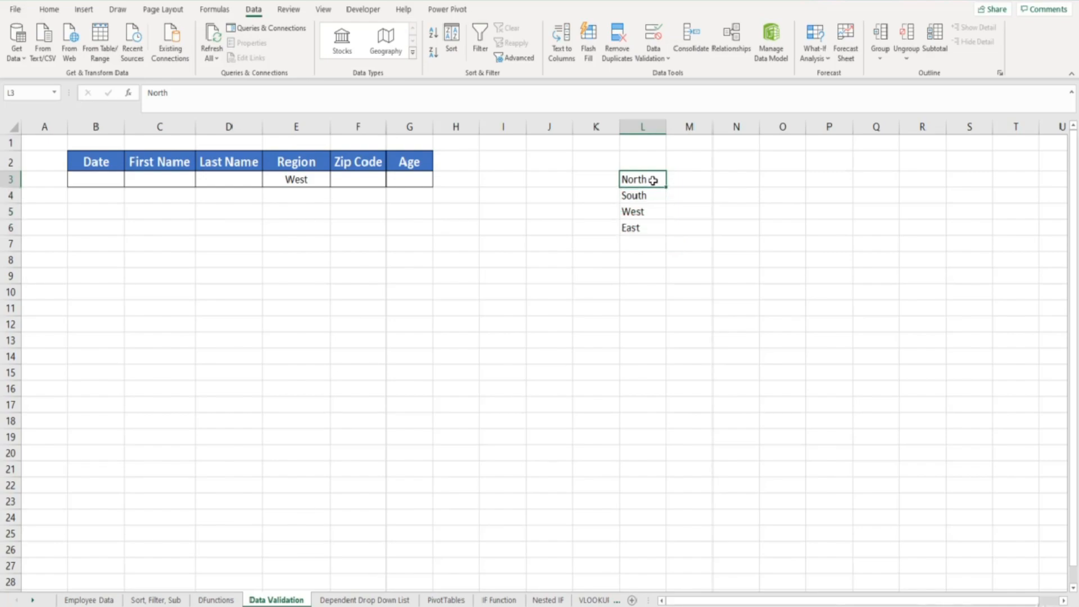
double_click(653, 180)
type("-")
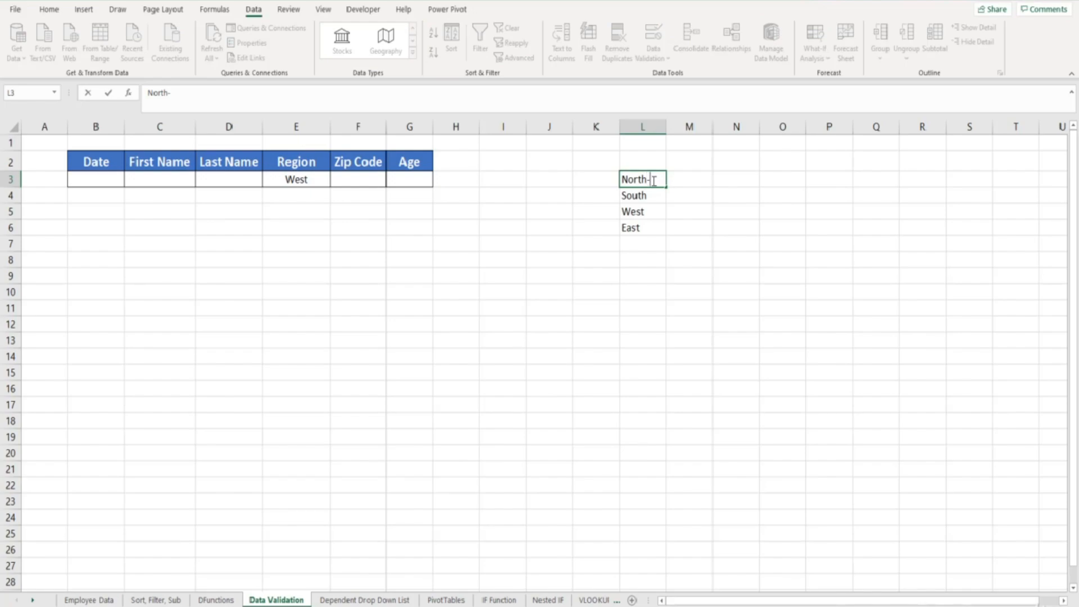
type("East")
key("Return")
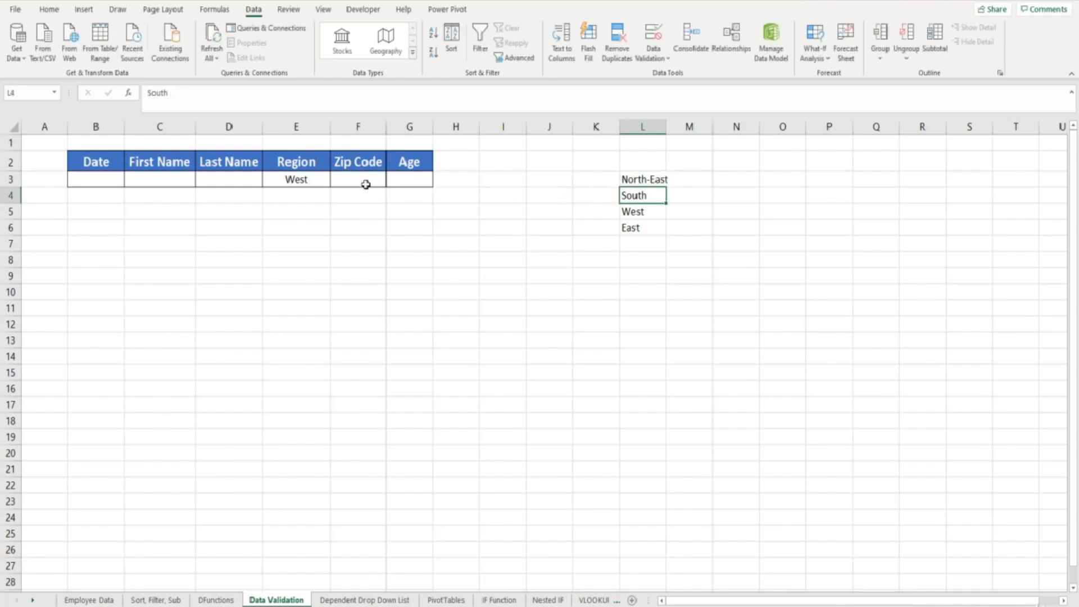
Step: Check the options in the Region dropdown and undo the last edit to the source entry in L3
left_click(318, 179)
left_click(335, 182)
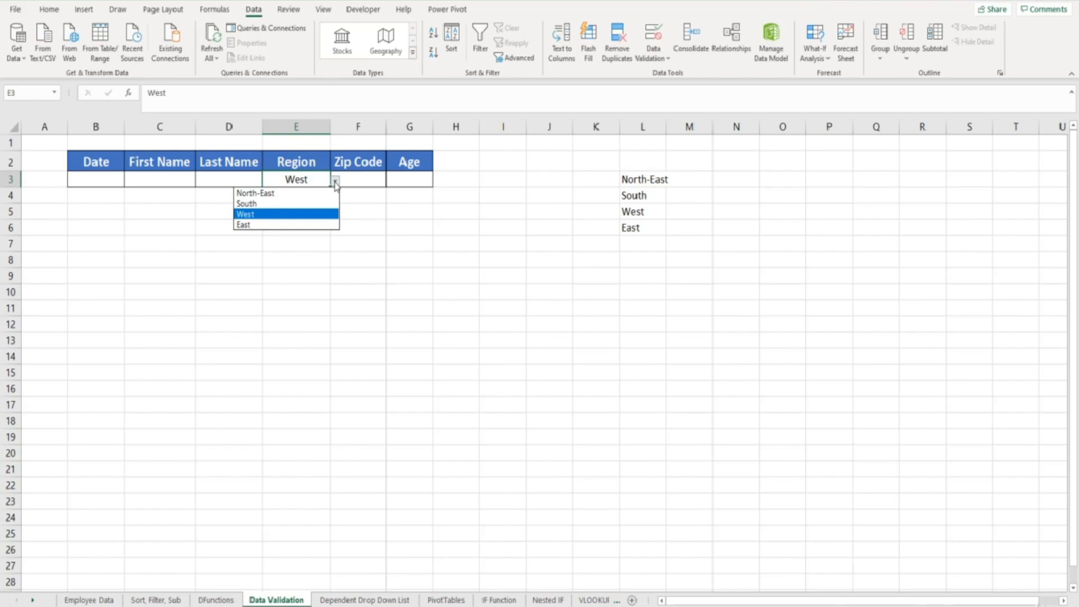
left_click(335, 182)
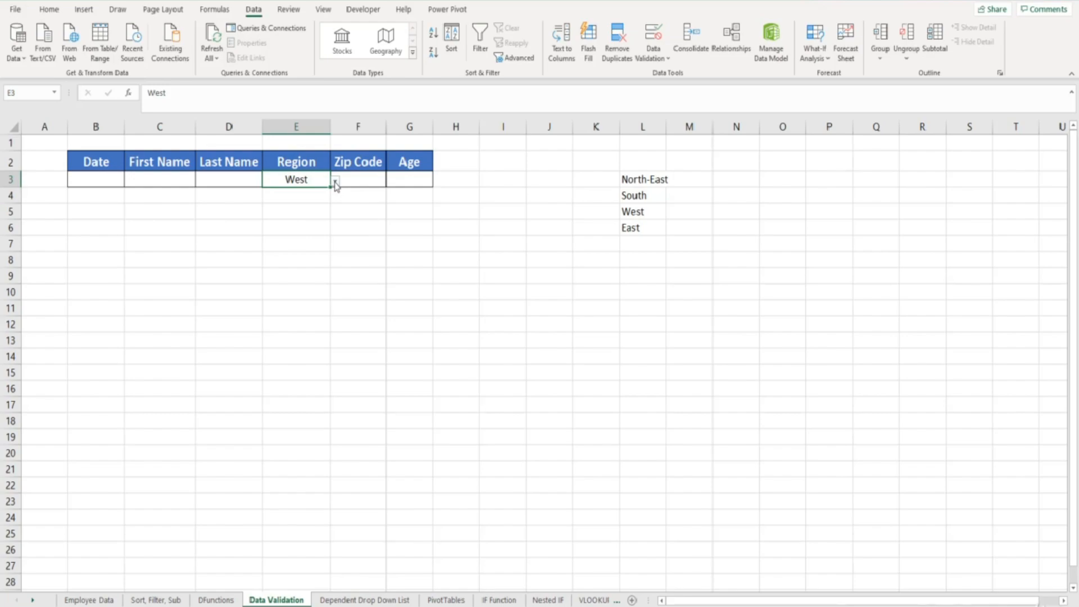
key("ctrl+z")
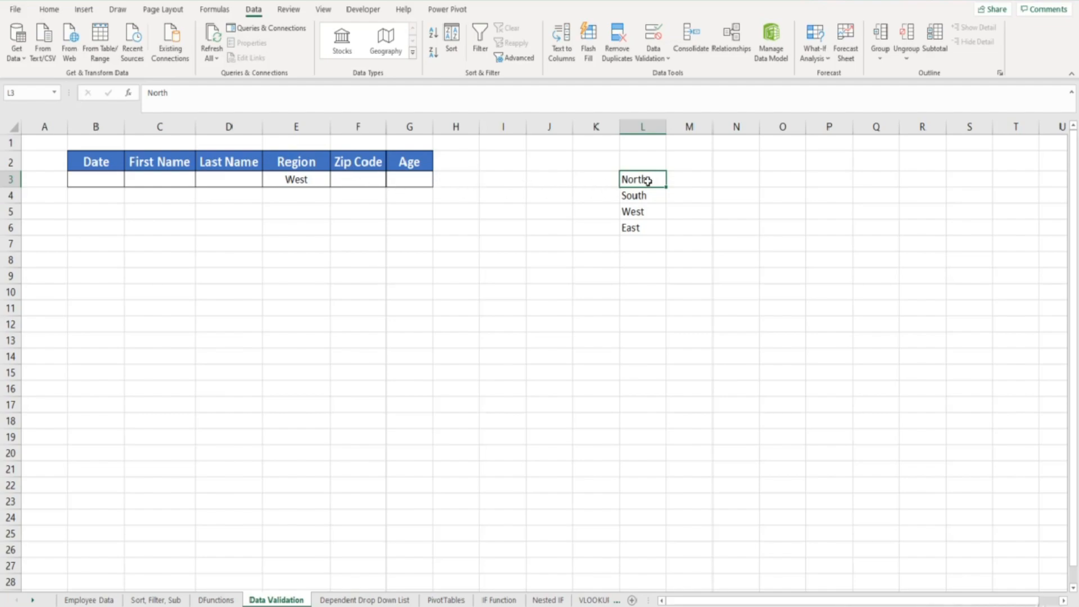
Step: Name the cell range L3:L6 with the list of regions as Regions
left_click_drag(642, 179, 648, 225)
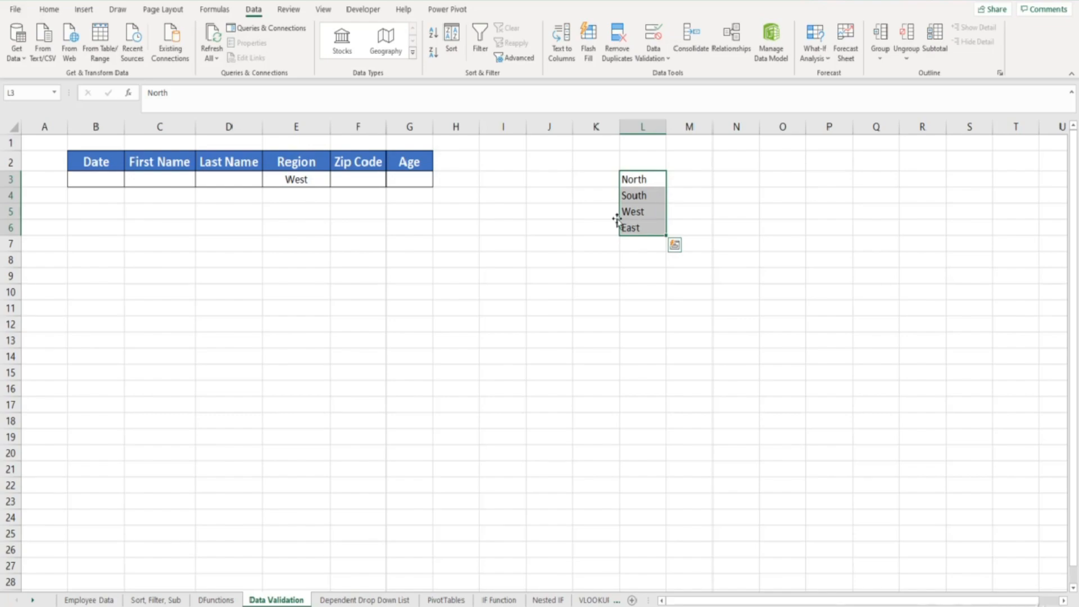
left_click(29, 94)
key("BackSpace")
type("Regions")
key("Return")
Step: Replace the list source in the Region cell E3's data validation with =Regions and apply it
left_click(281, 181)
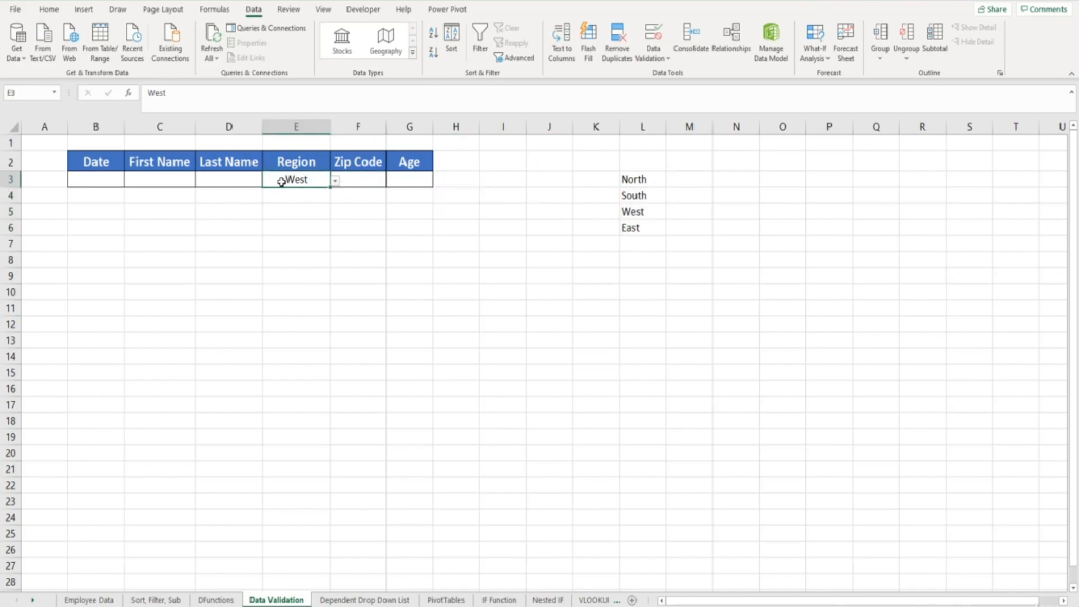
left_click(652, 38)
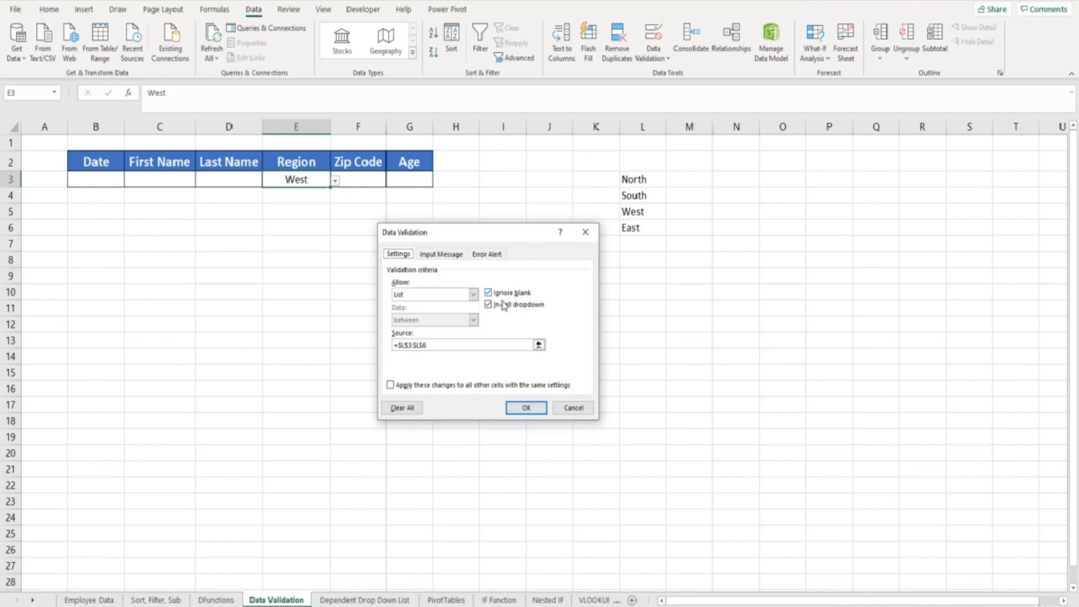
left_click(469, 343)
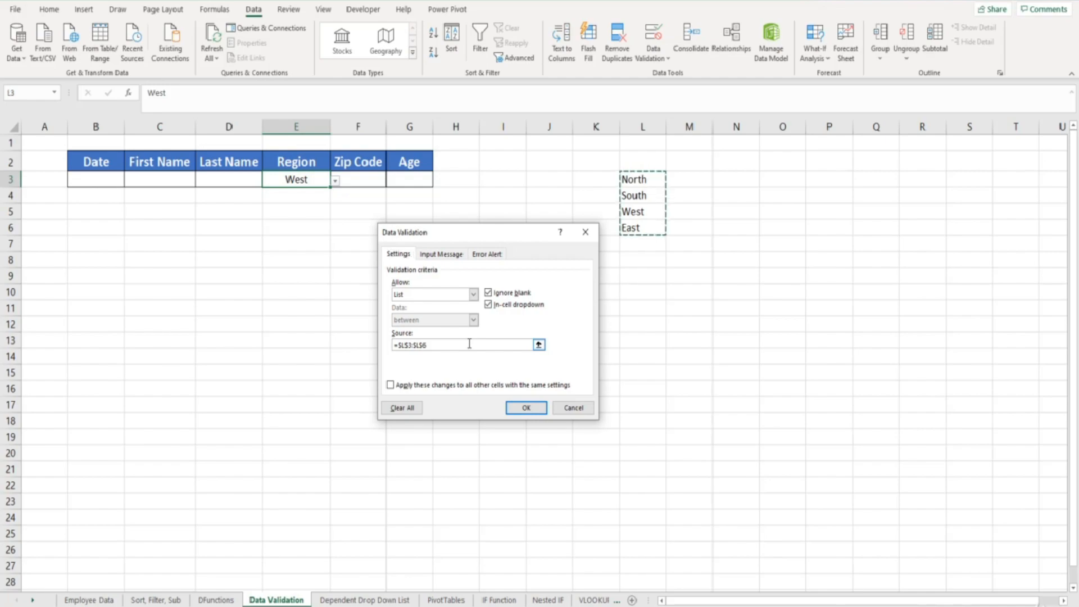
double_click(398, 346)
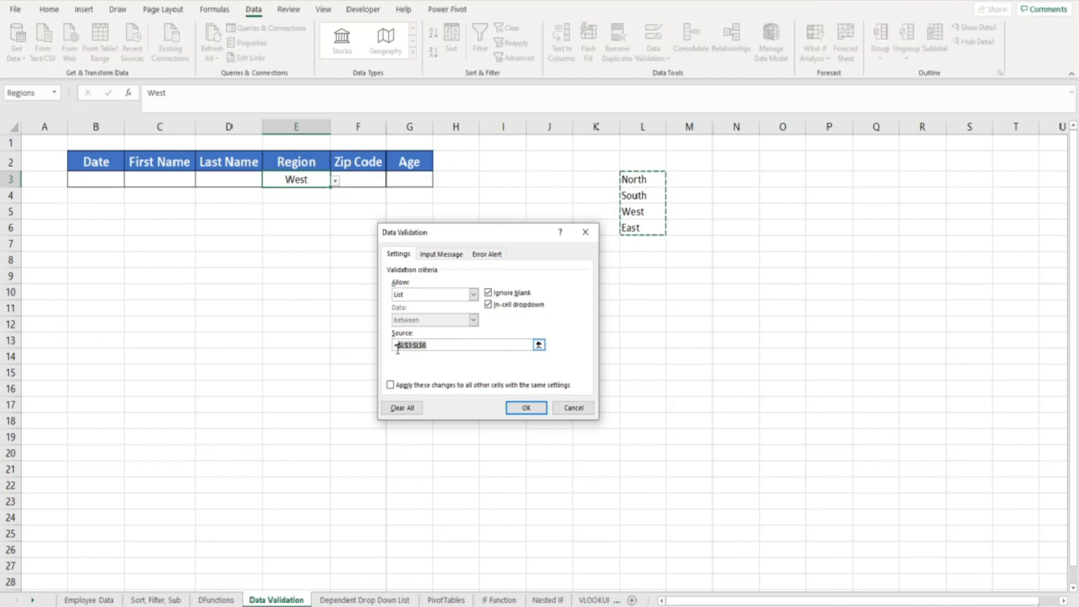
key("BackSpace")
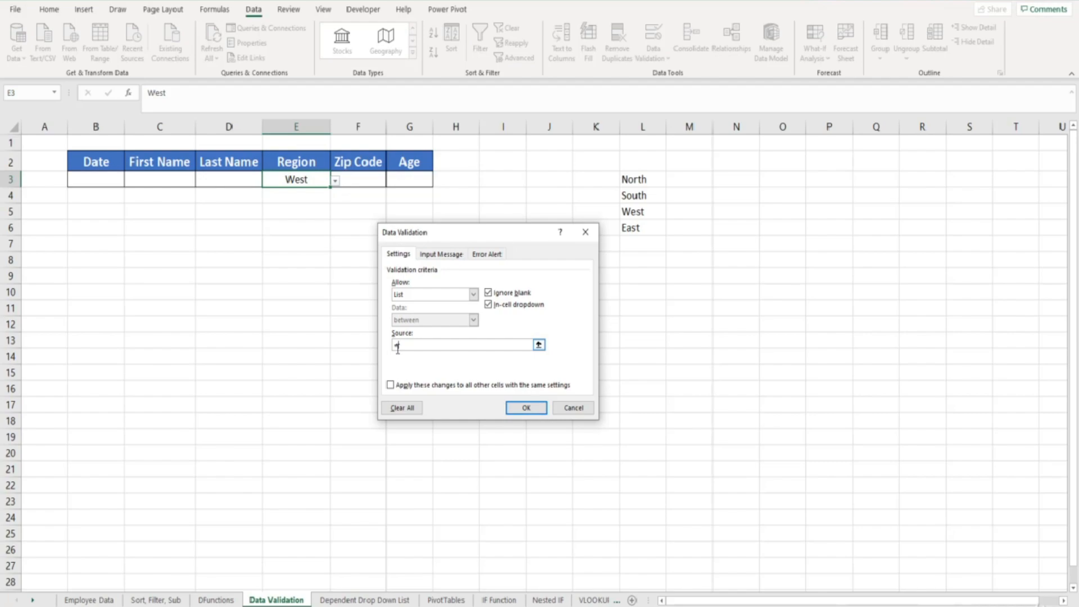
type("Regions")
left_click(522, 409)
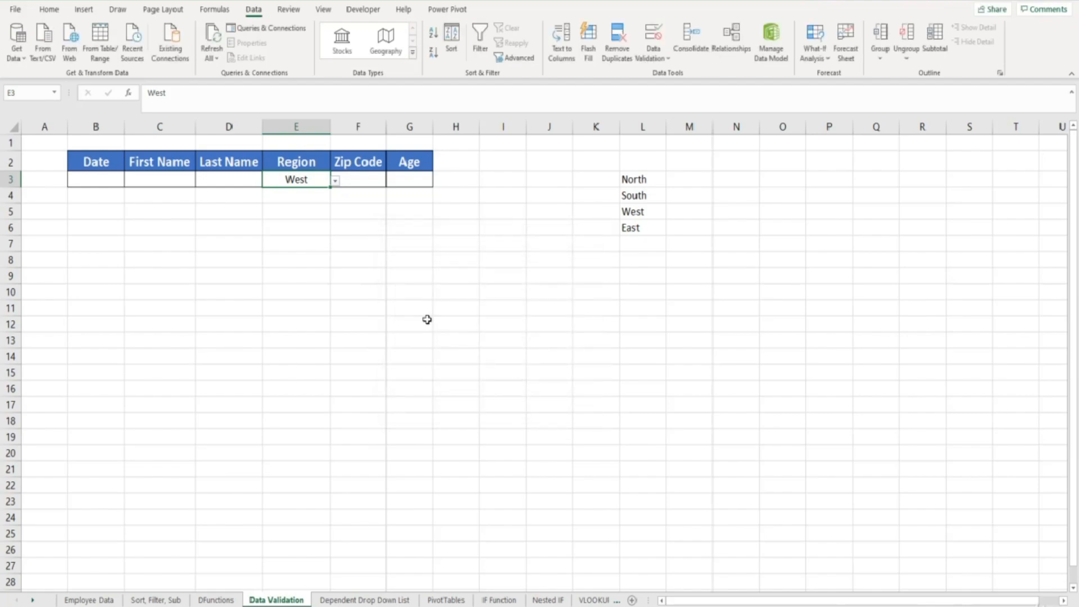
Step: Check the options in the Region dropdown and select L3:L6 to view the named source range
left_click(336, 182)
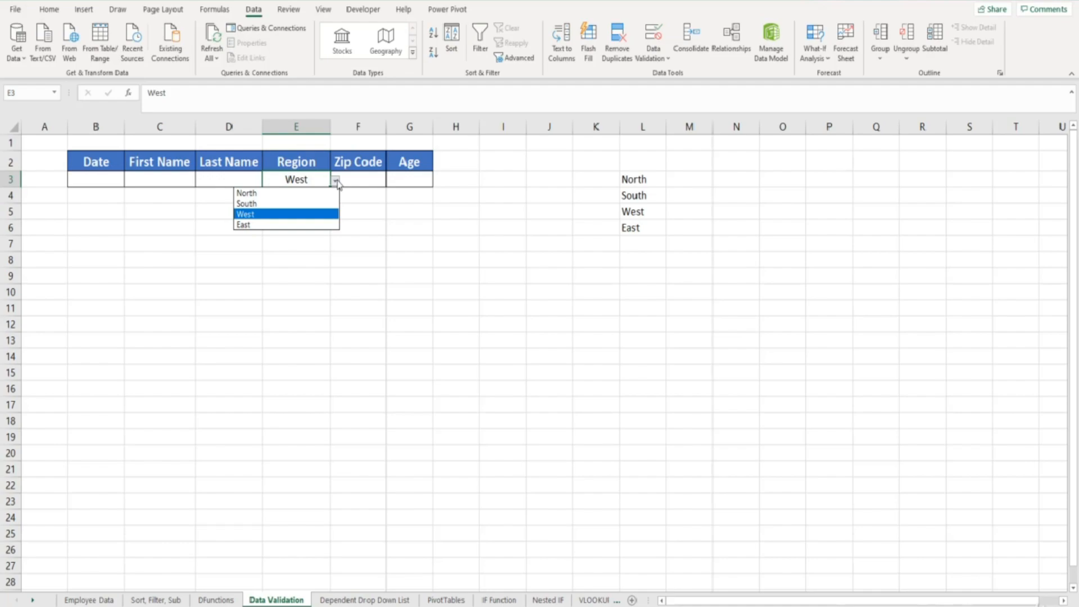
left_click(653, 178)
left_click(651, 178)
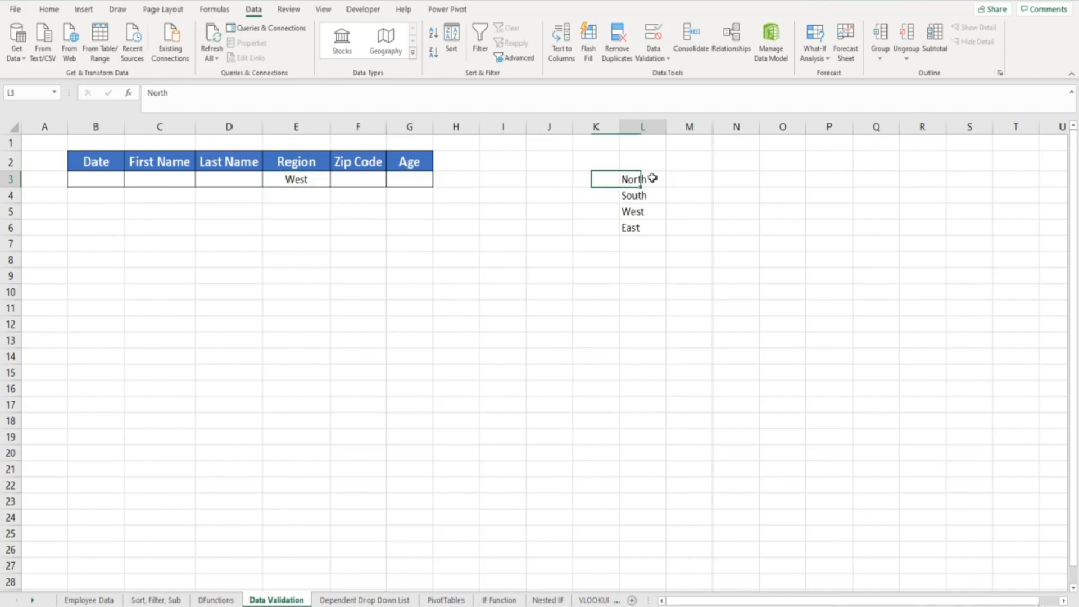
left_click_drag(652, 178, 647, 228)
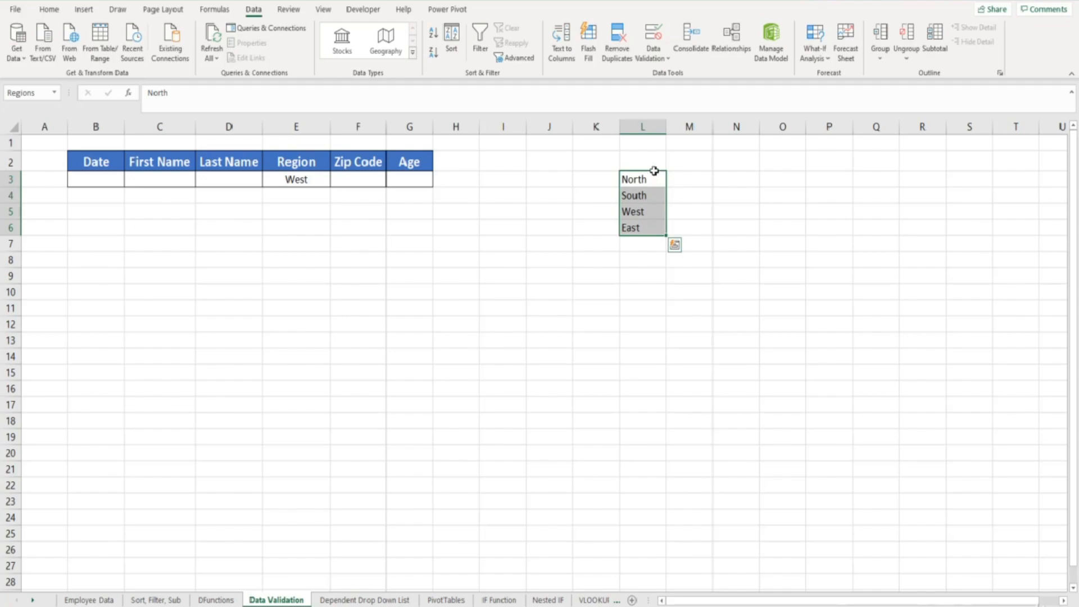
Step: Hide column L with the source list and check that the Region dropdown in E3 still offers its options
left_click(653, 127)
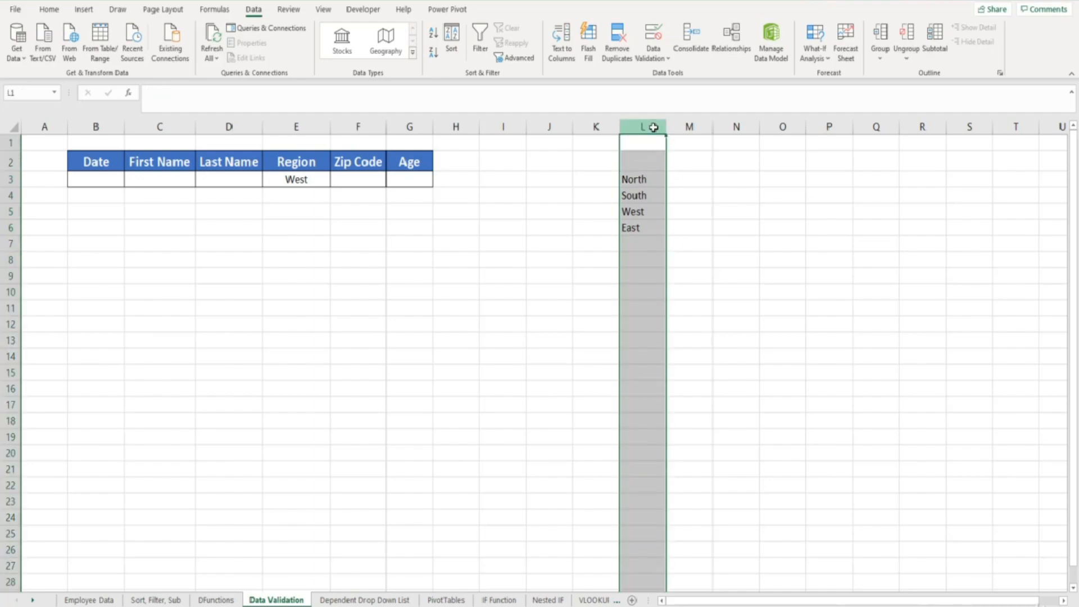
right_click(654, 127)
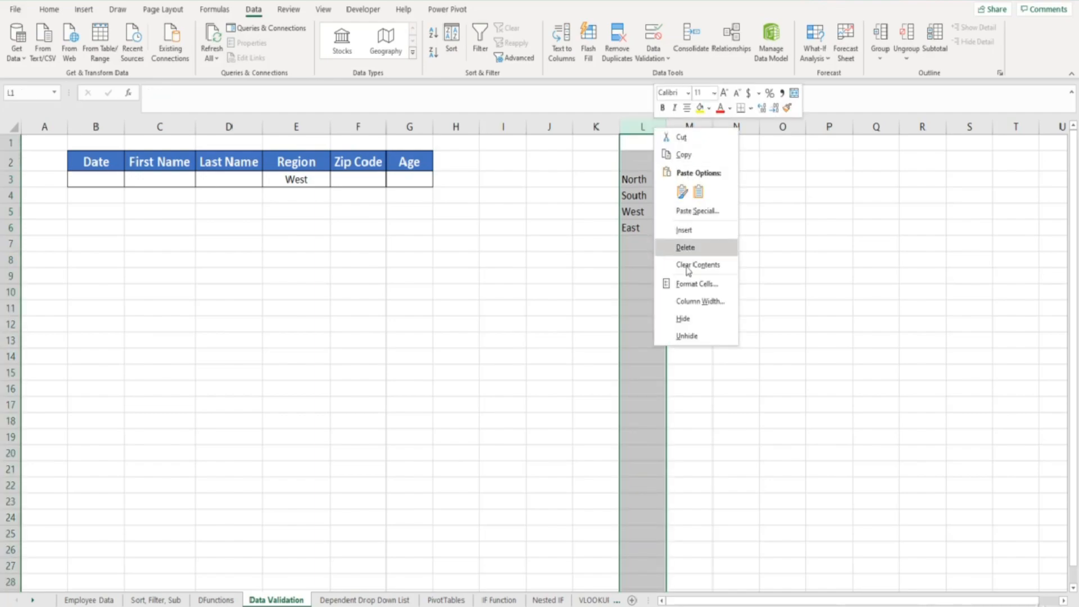
left_click(689, 319)
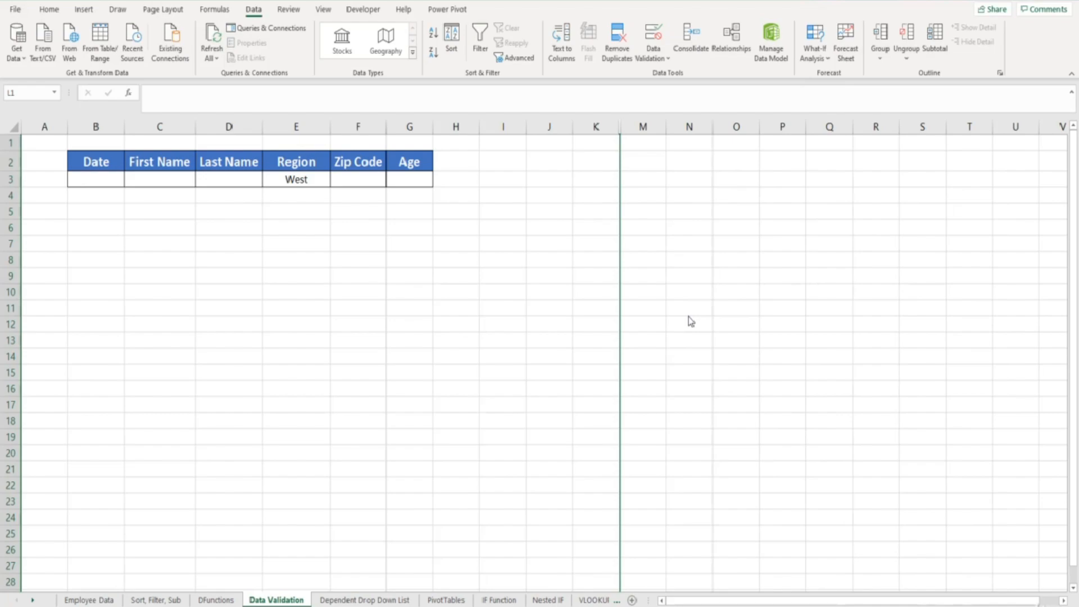
left_click(317, 183)
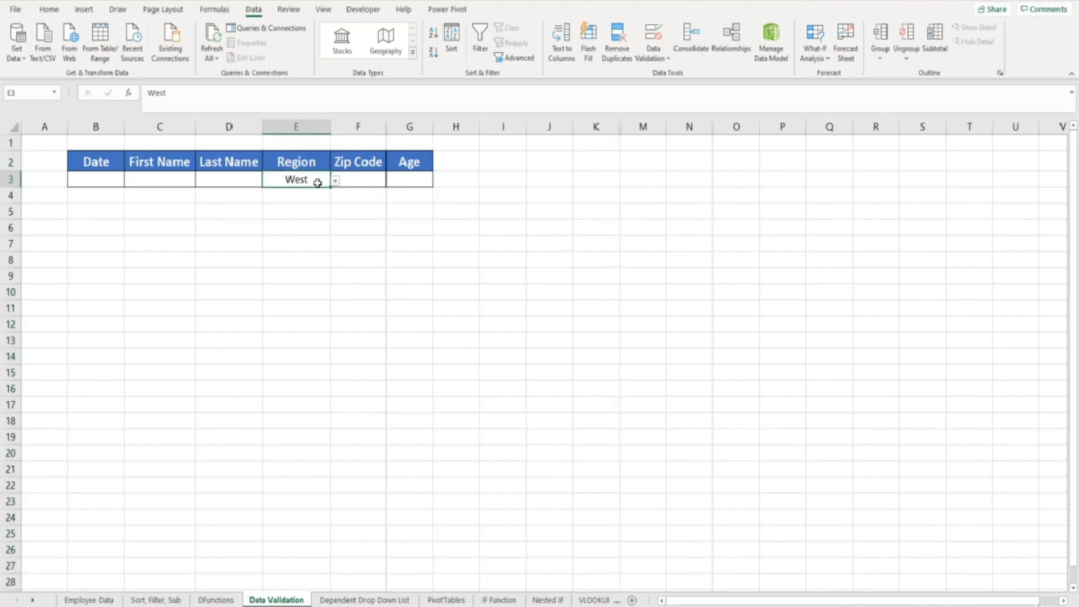
left_click(334, 183)
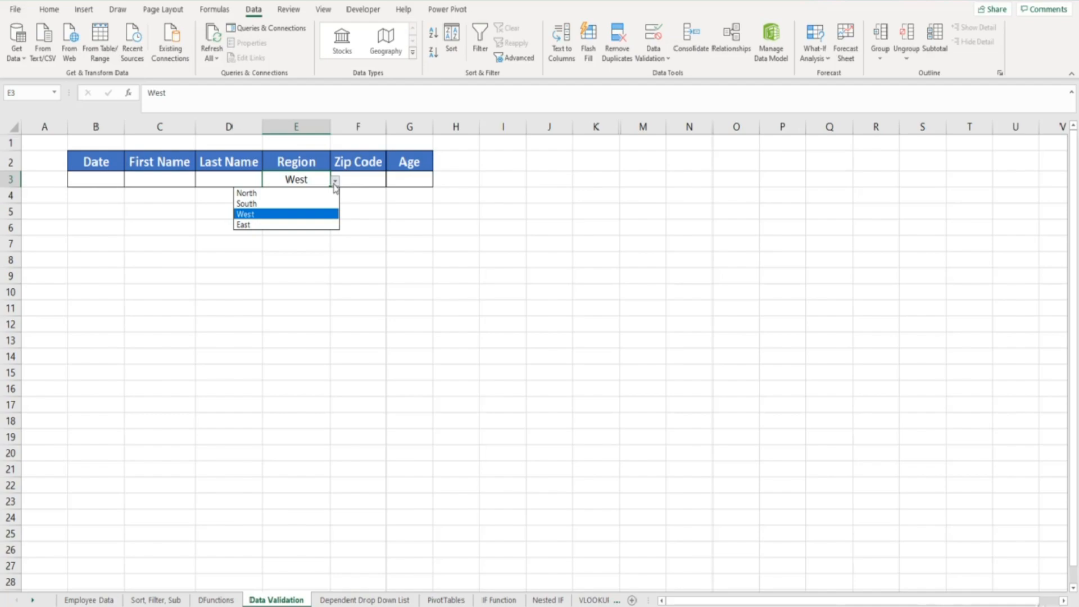
left_click(45, 142)
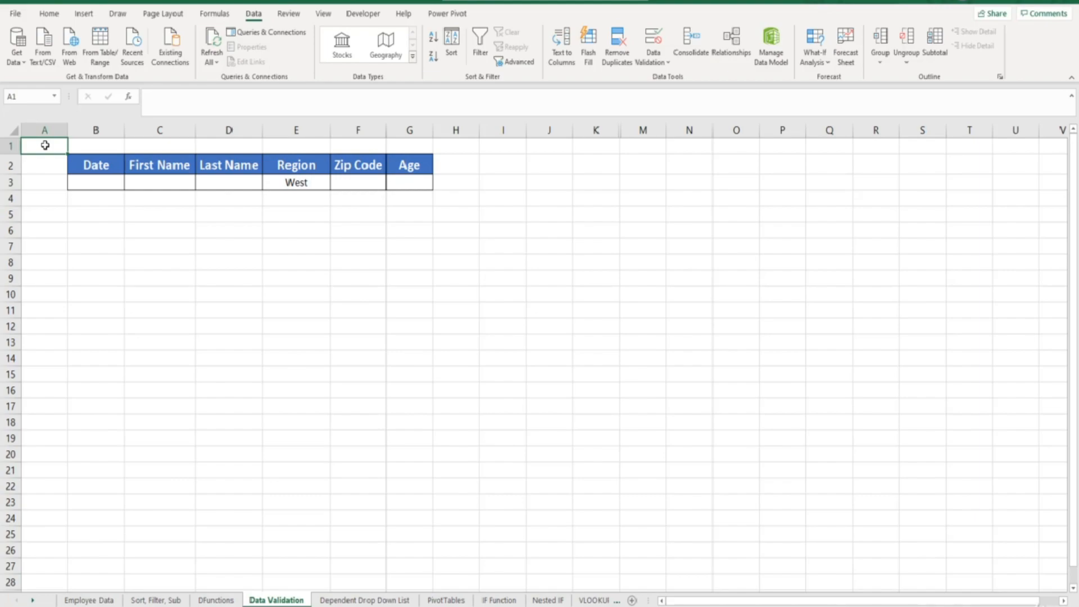
Step: Set the data validation of the Date cell B3 to allow a Date with the between condition
left_click(91, 181)
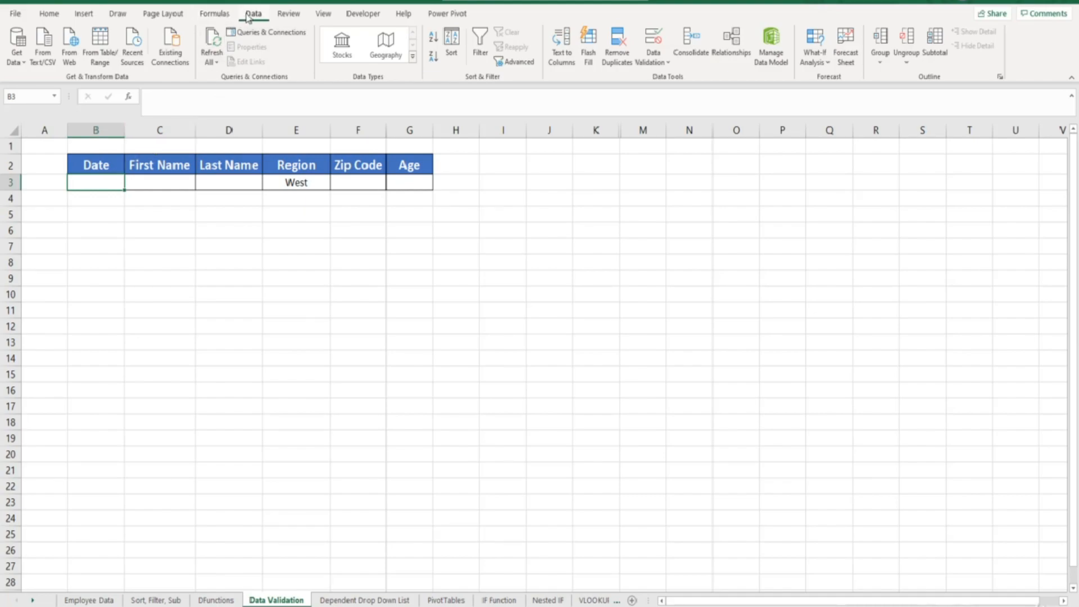
left_click(650, 38)
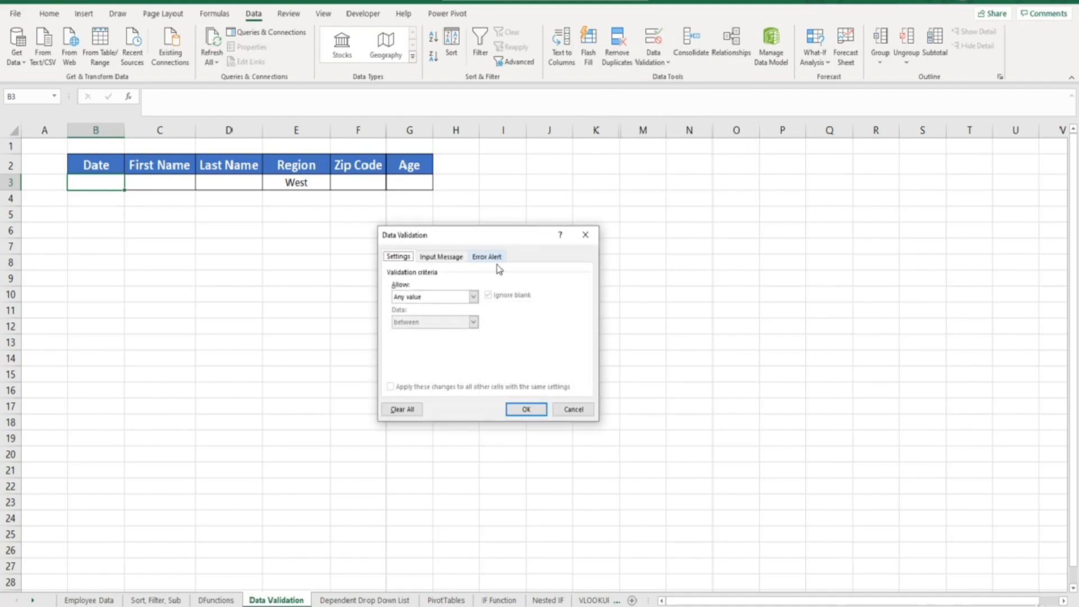
left_click(474, 297)
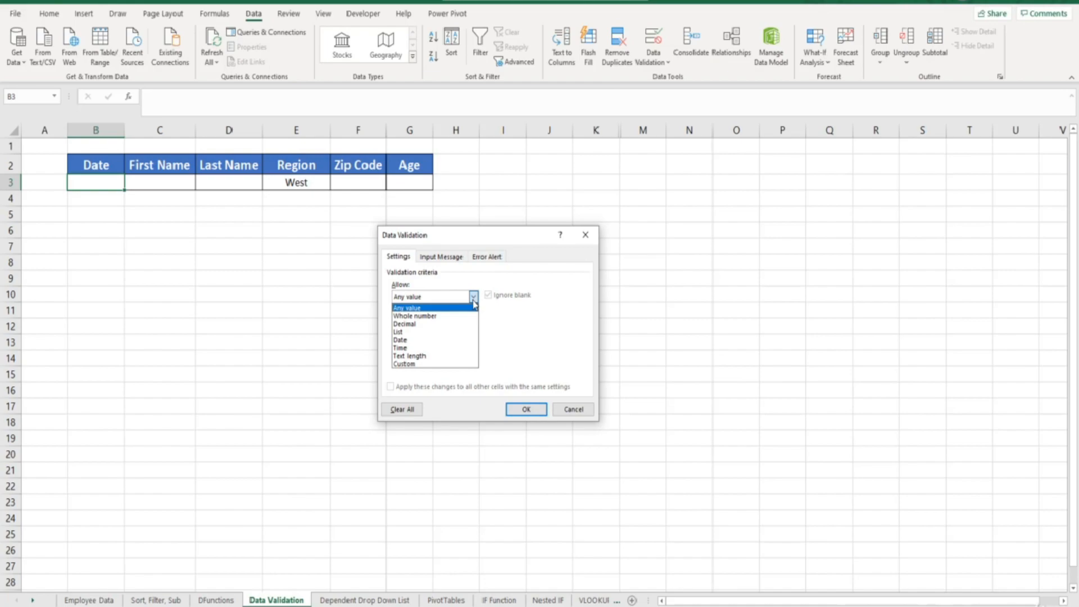
left_click(430, 340)
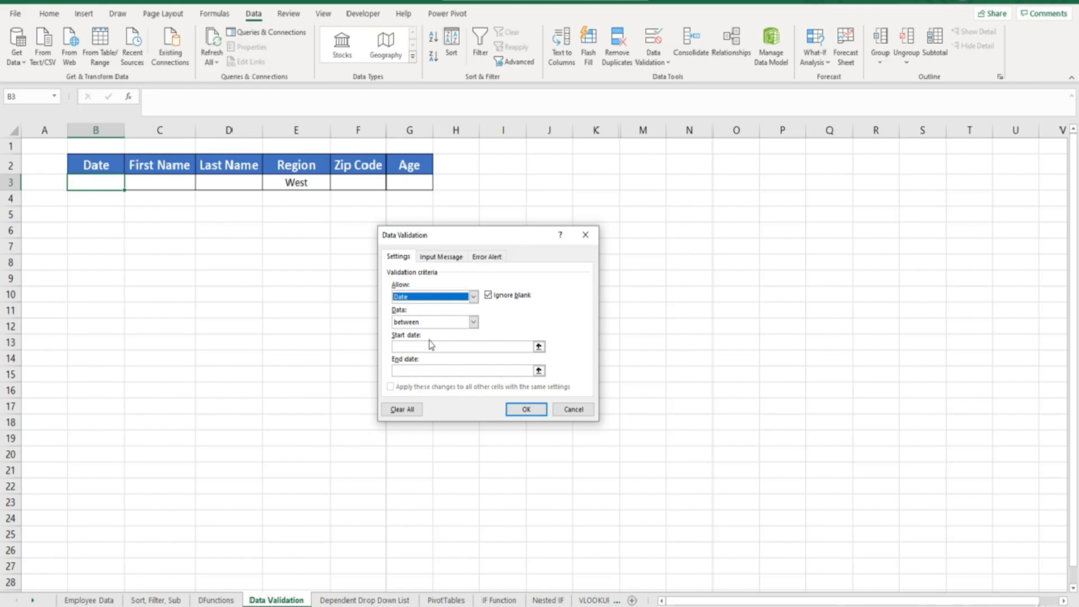
left_click(473, 322)
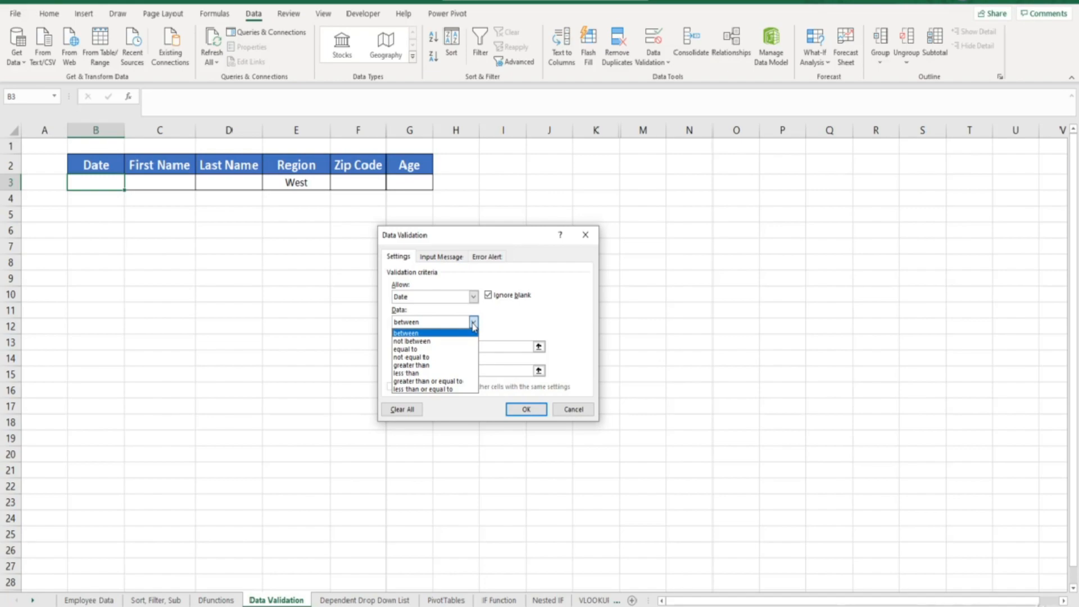
left_click(472, 333)
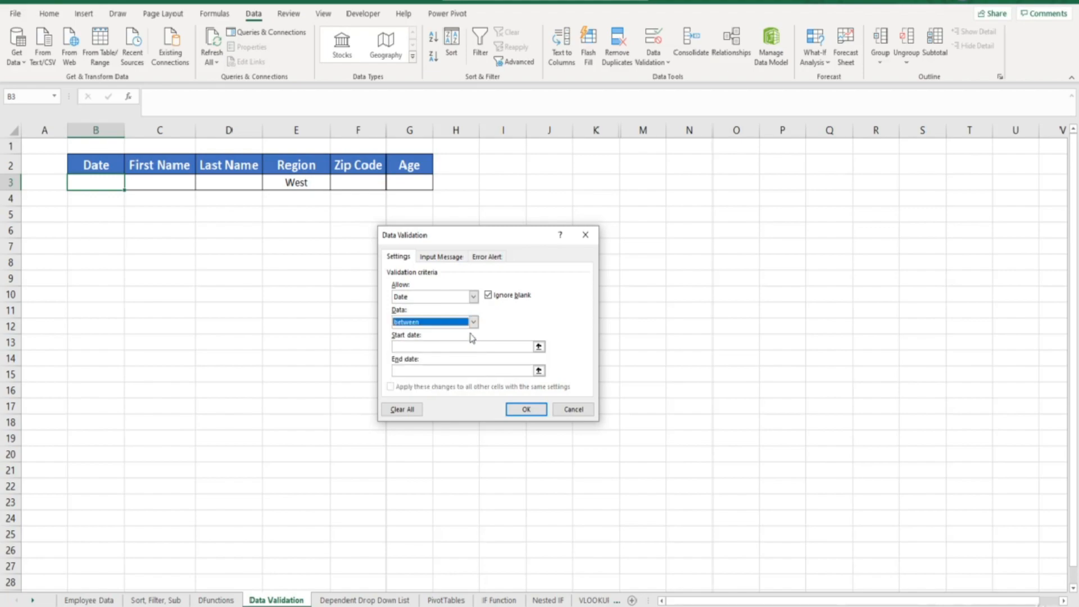
Step: Limit the Date cell's validation to a start date of 1/1/2020 and an end date of 12/31/2021, and apply it
left_click(470, 345)
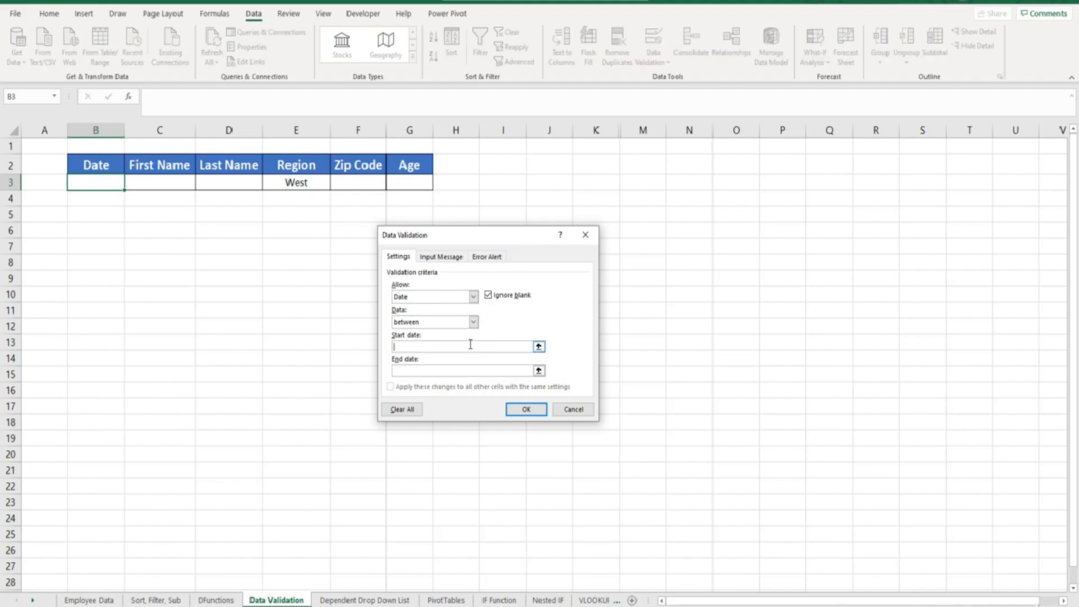
type("1/1")
type("/")
type("2020")
type("12/31")
type("/")
type("2021")
left_click(520, 410)
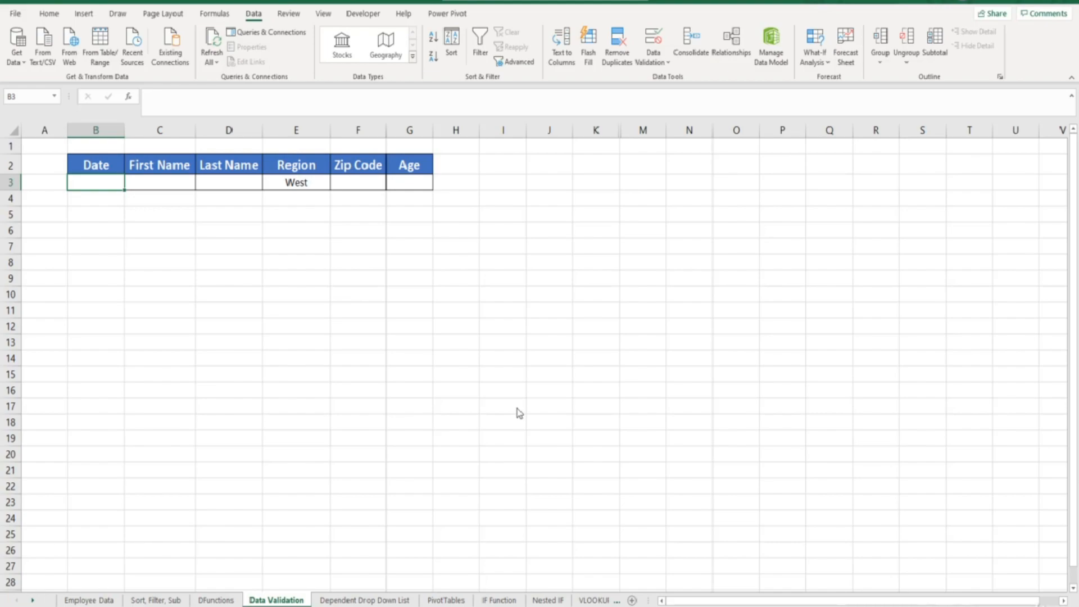
Step: Test the Date cell B3 with the out-of-range date 5/25/2019 and replace that entry with 4/19/2021
type("5/25/2019")
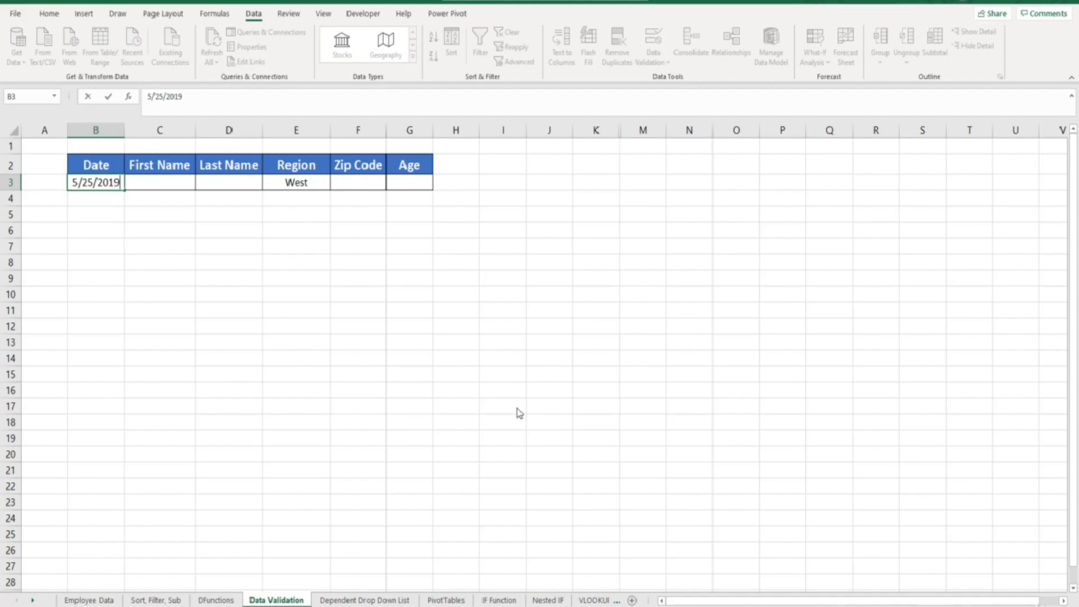
key("Return")
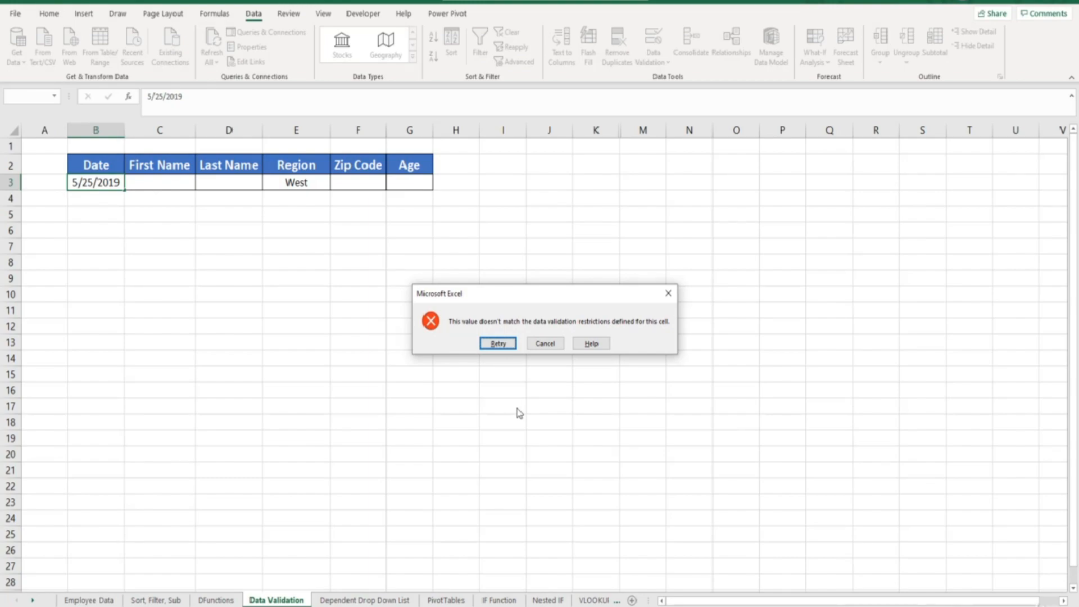
left_click(498, 344)
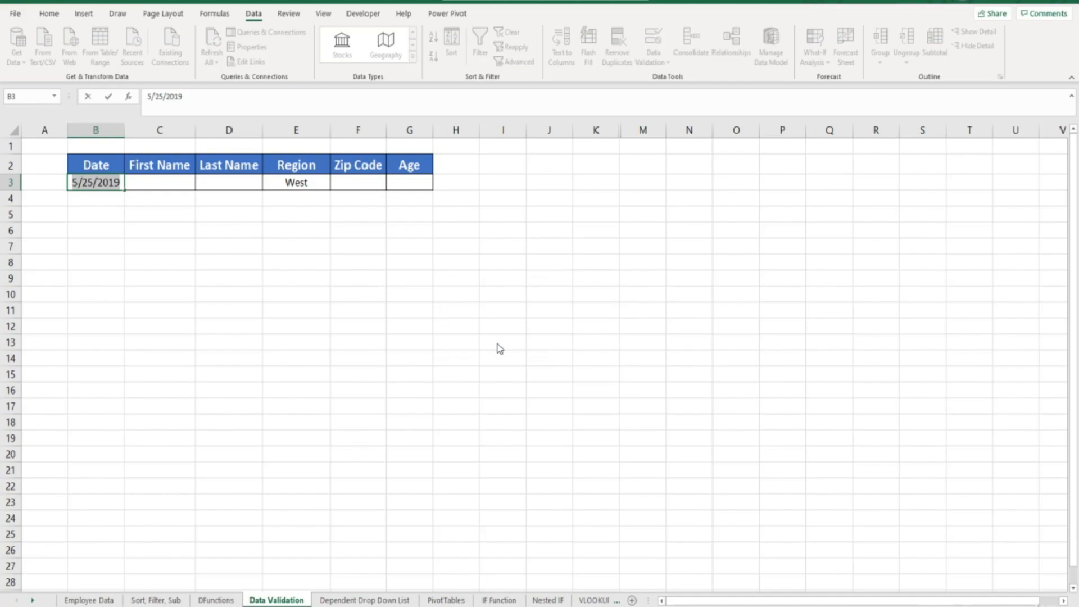
type("4/19/2021")
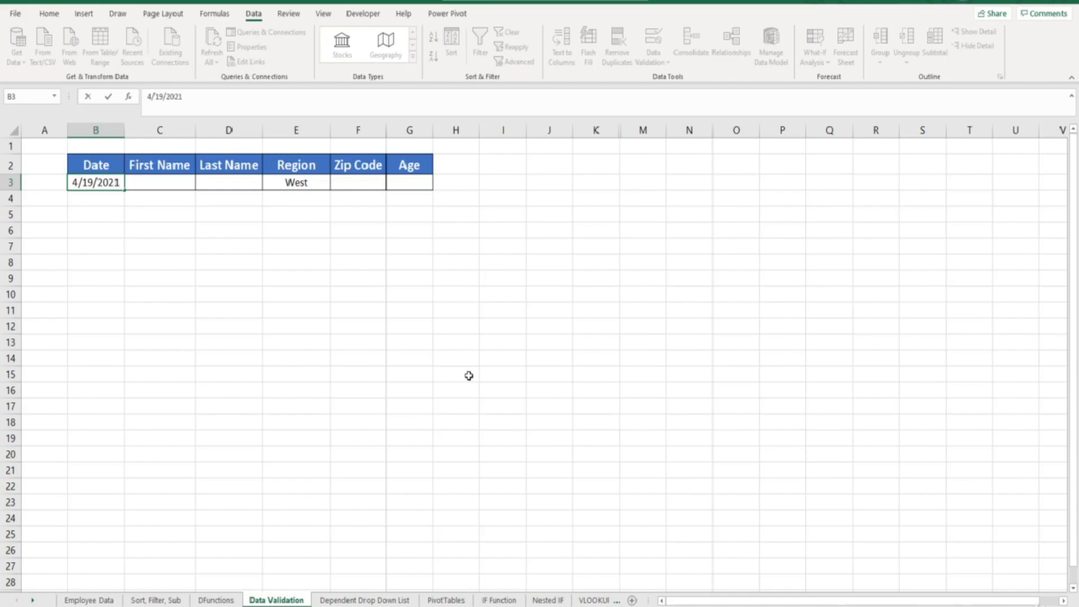
key("Return")
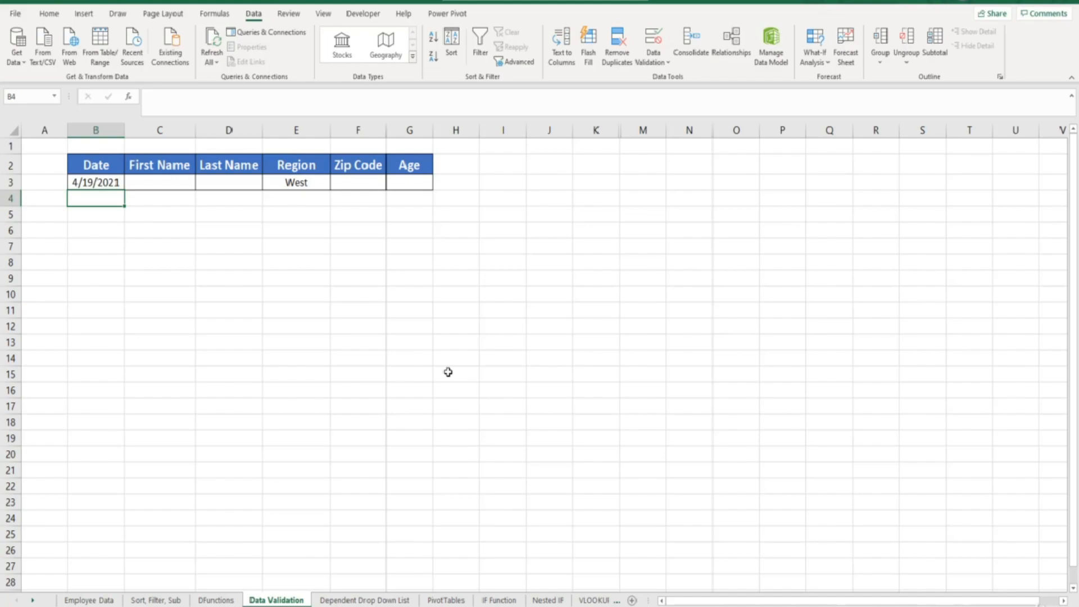
Step: Restrict the Zip Code cell F3 with data validation to a text length equal to 5
left_click(360, 183)
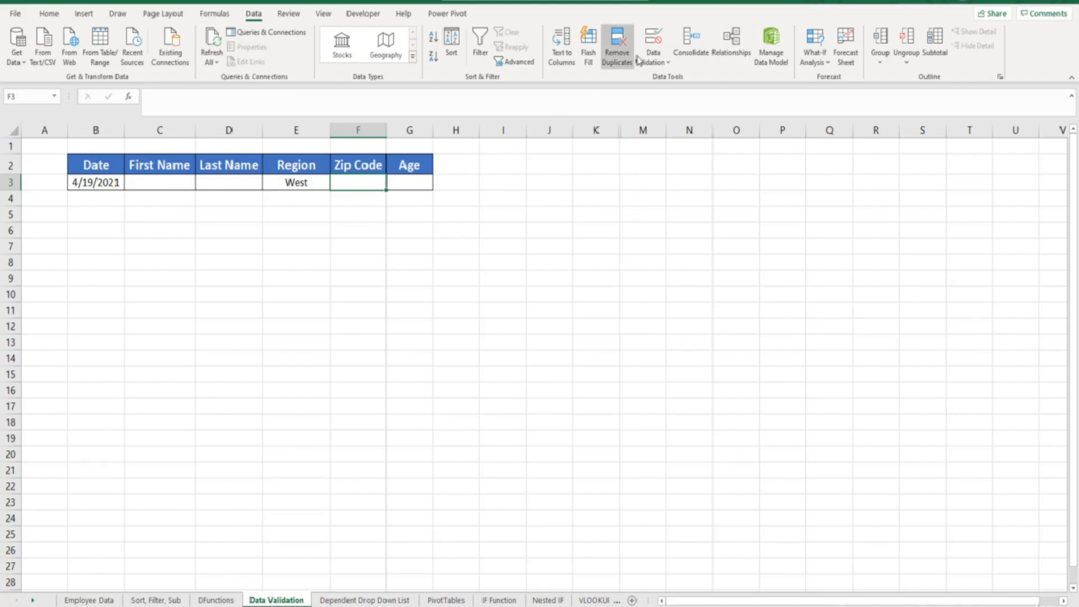
left_click(651, 45)
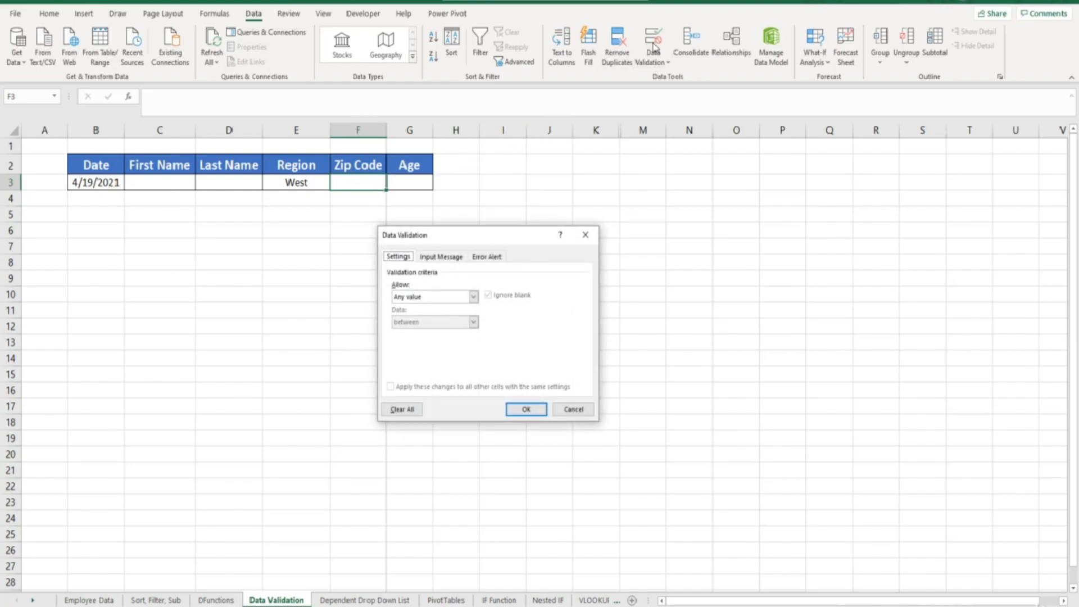
left_click(474, 298)
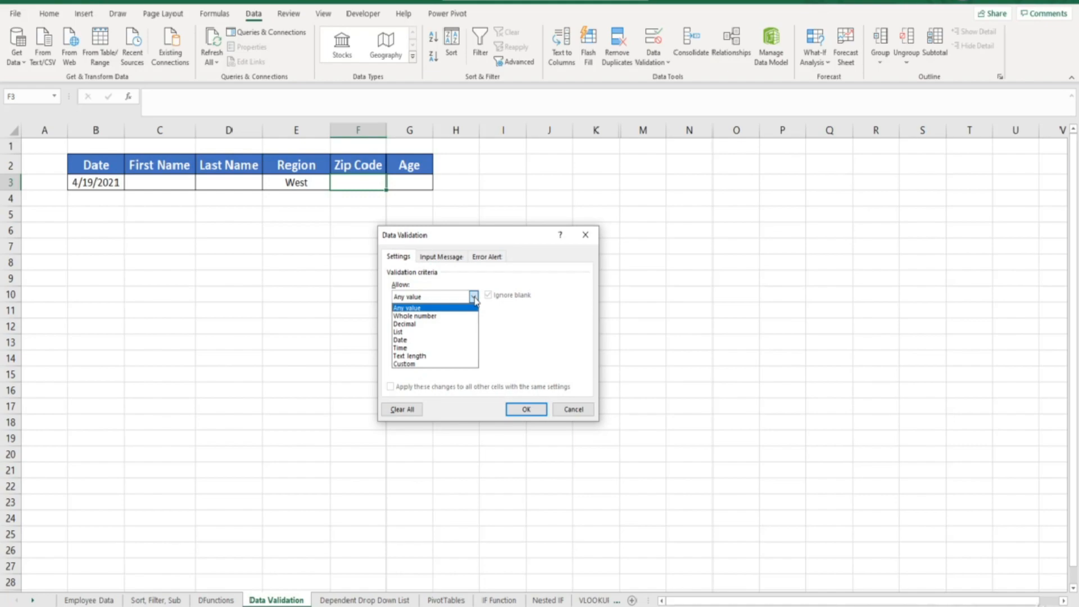
left_click(432, 356)
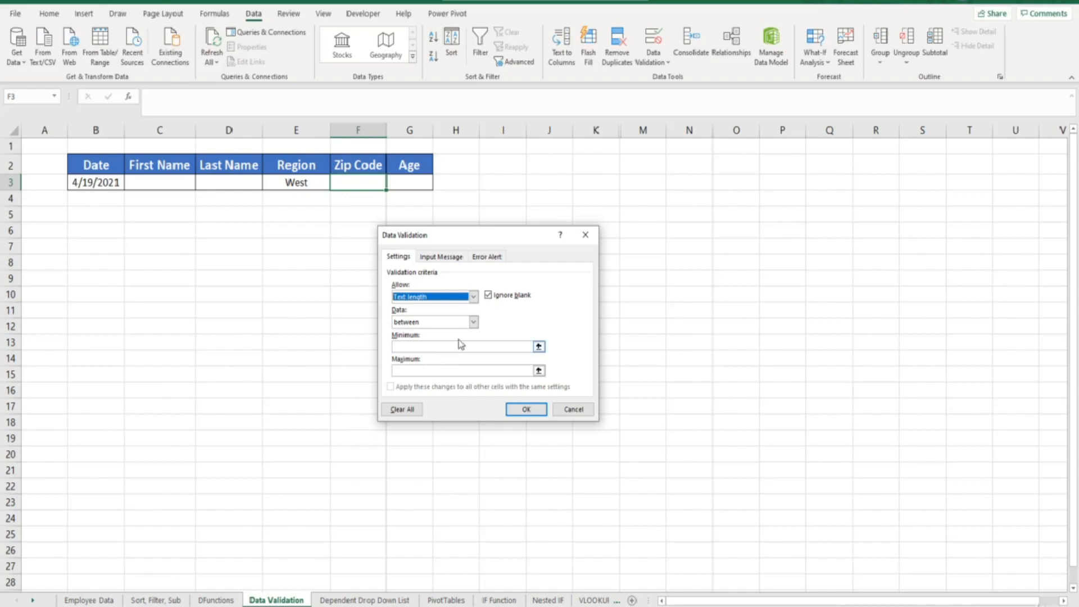
left_click(473, 324)
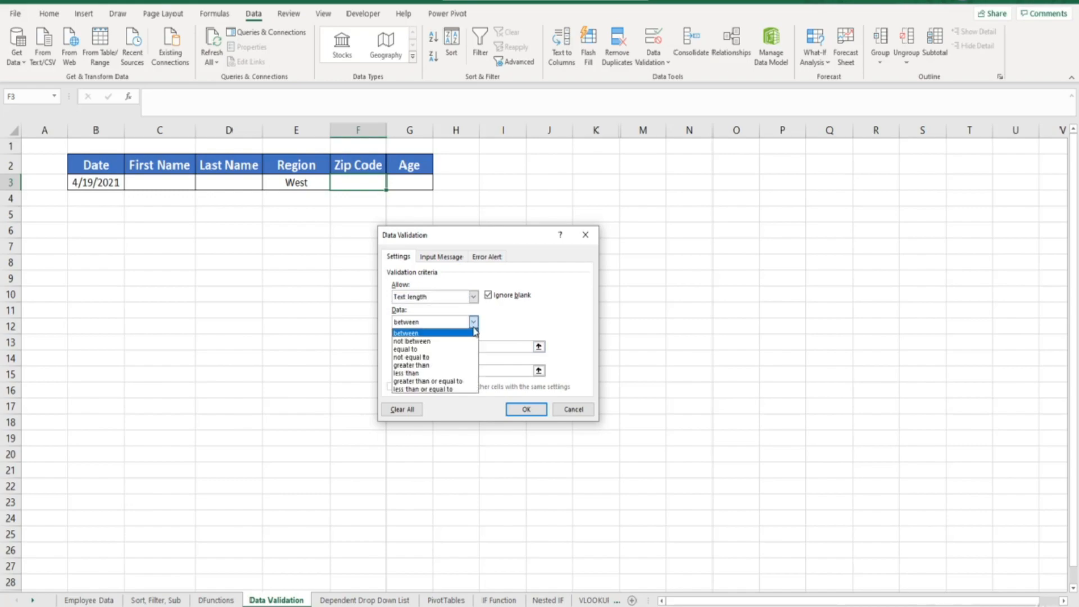
left_click(458, 349)
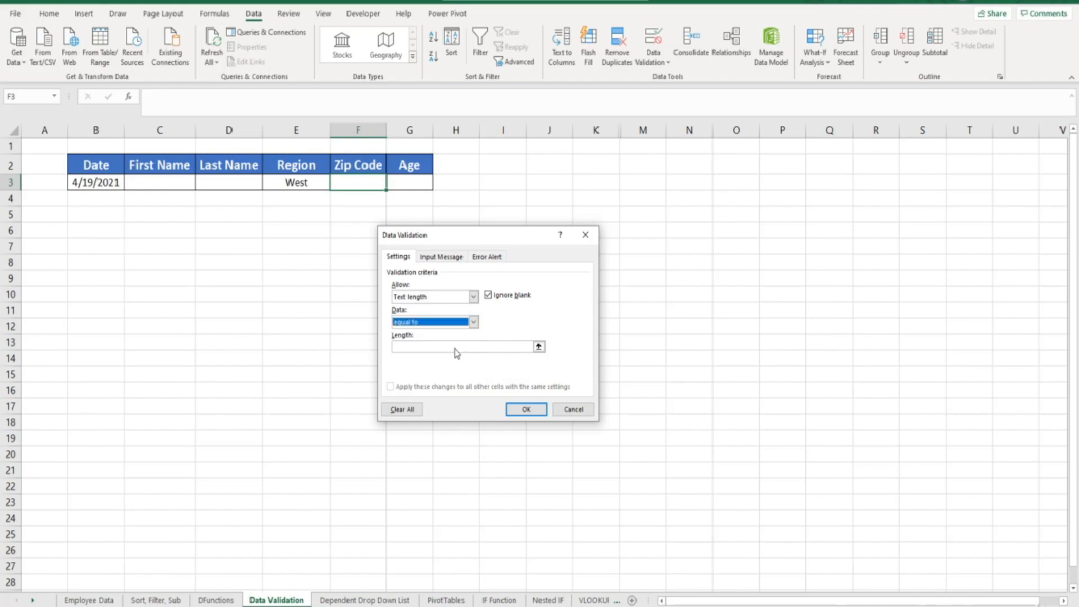
left_click(456, 348)
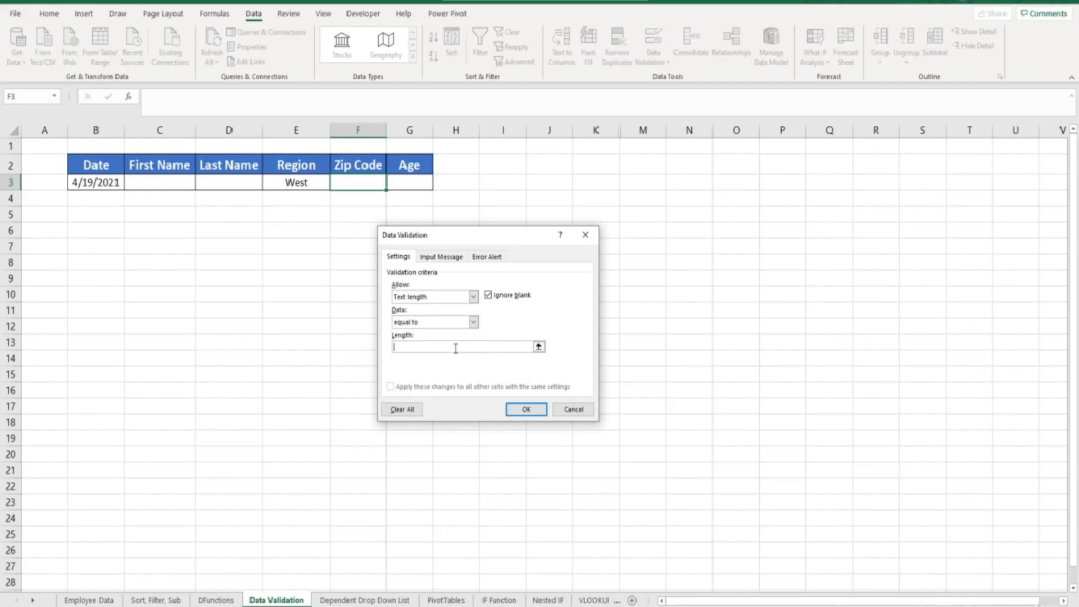
type("5")
left_click(517, 410)
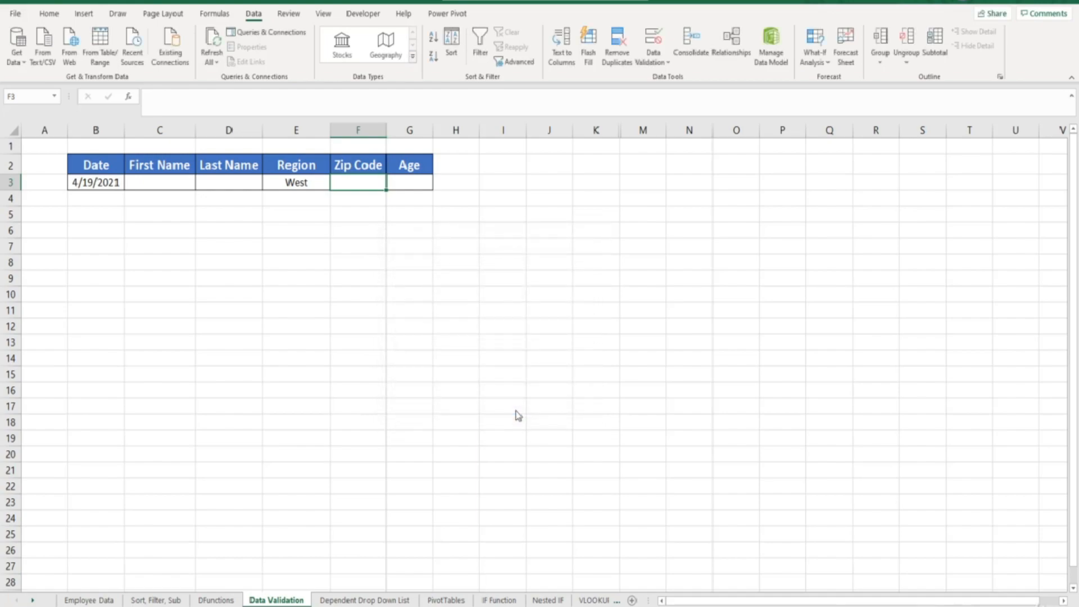
Step: Enter 78542 in the Zip Code cell F3, then test it with the six-digit 784569 and discard that entry
type("78542")
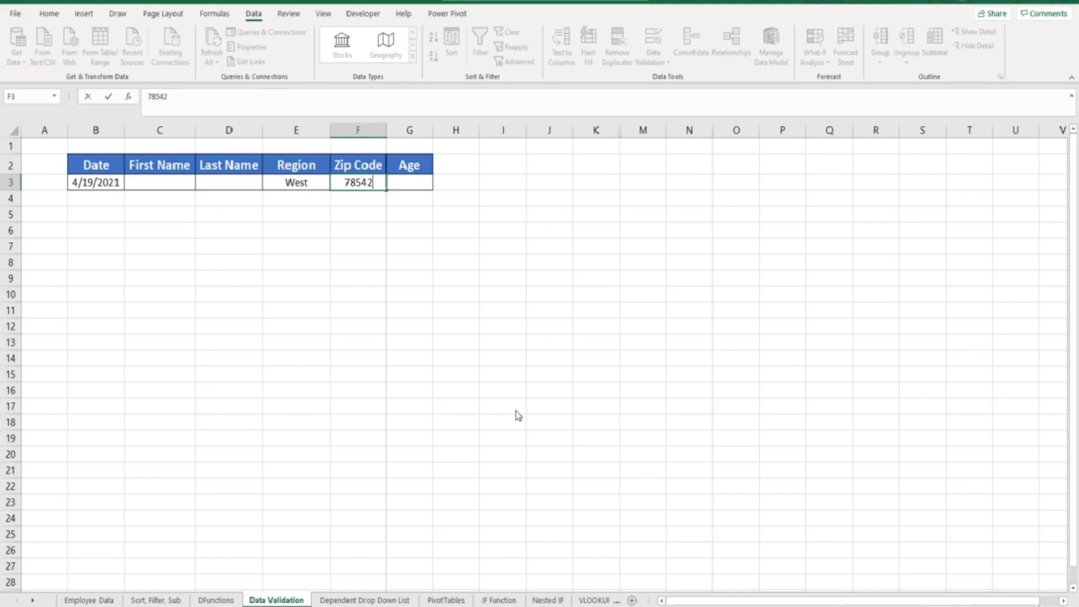
key("Return")
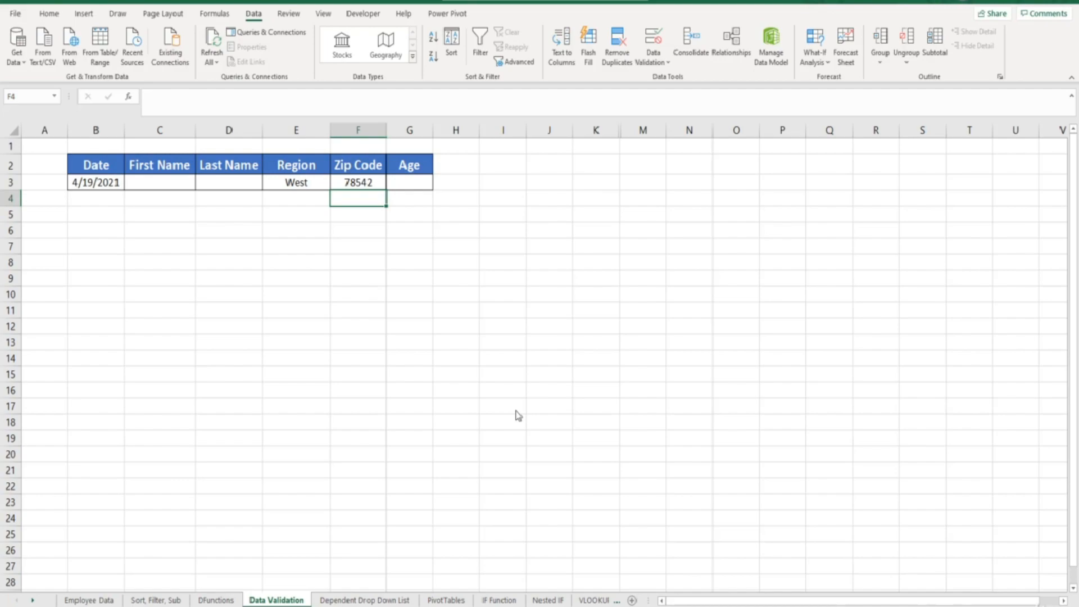
key("Up")
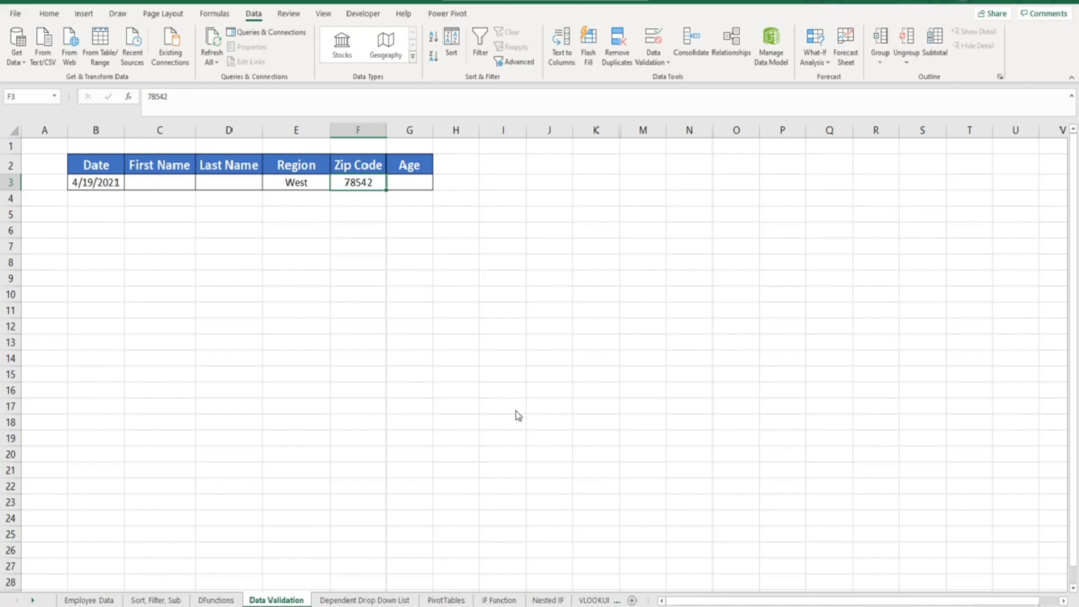
type("784569")
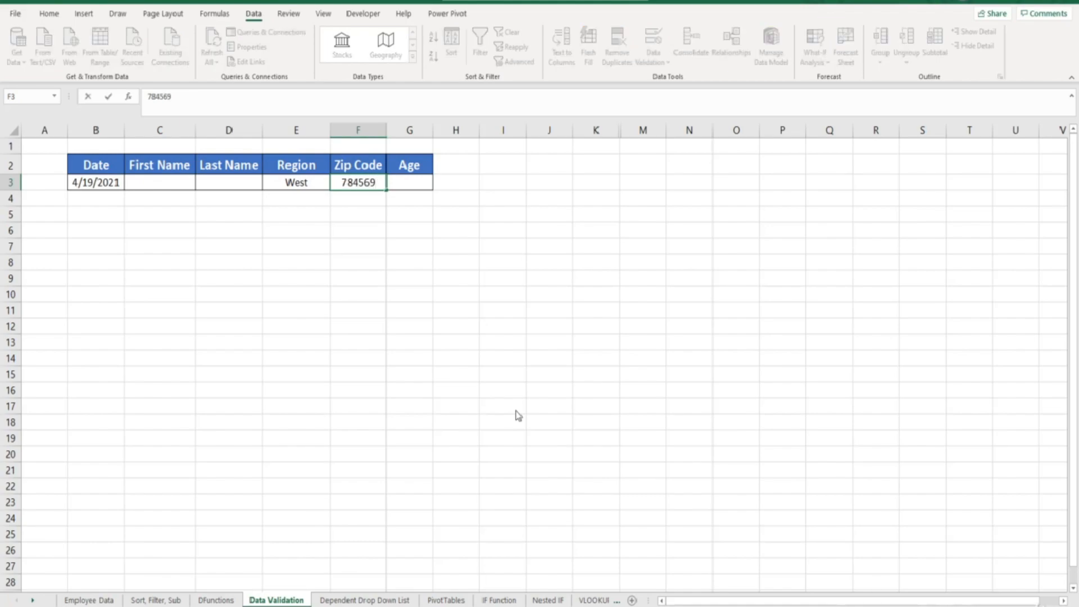
key("Return")
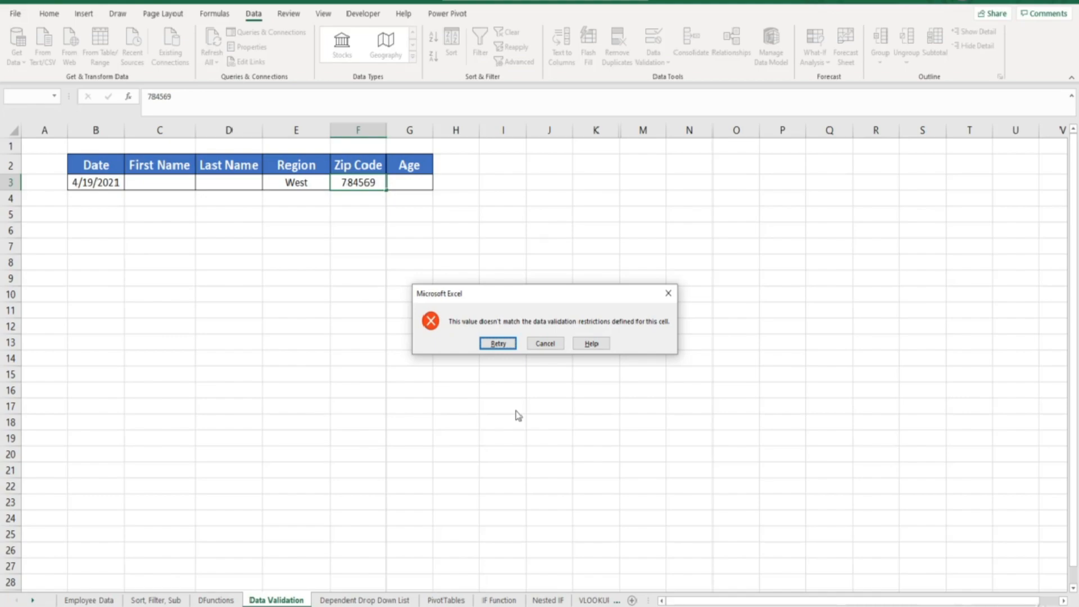
left_click(542, 343)
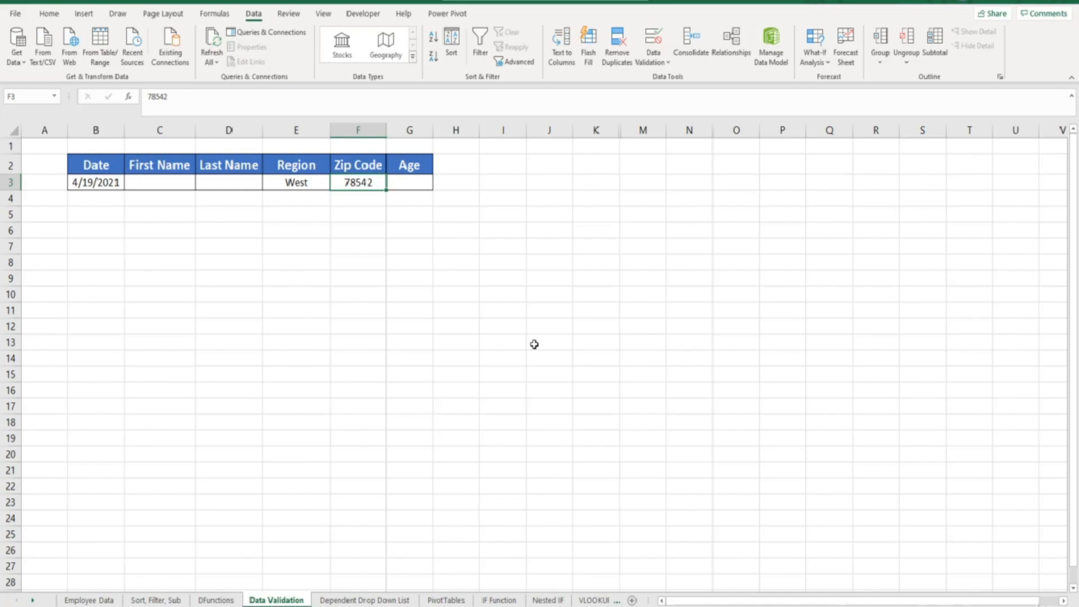
Step: Restrict the Age cell G3 with data validation to whole numbers greater than or equal to 18
left_click(412, 185)
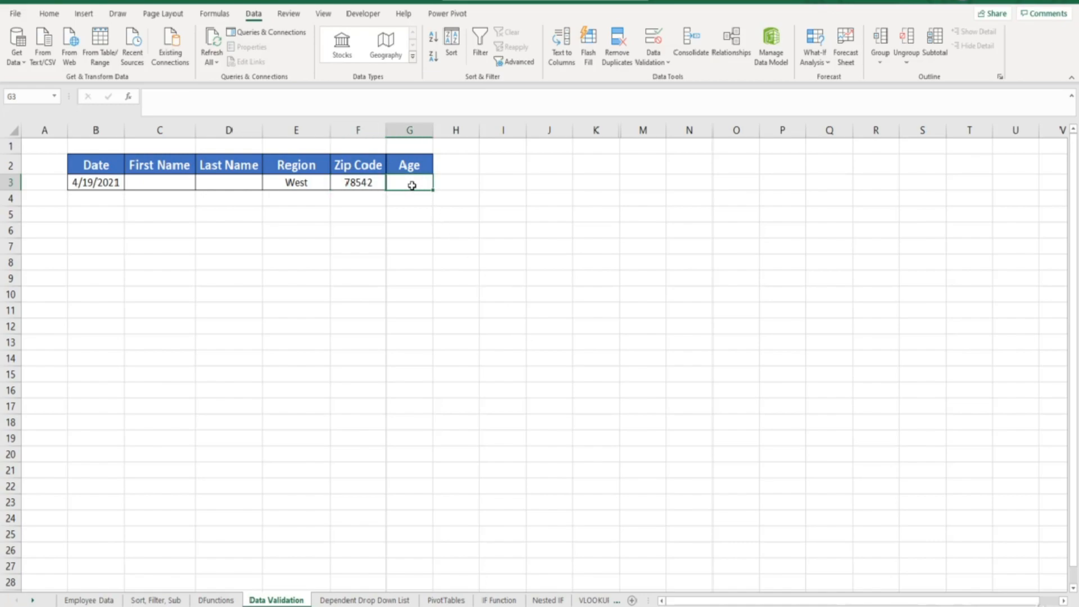
left_click(652, 38)
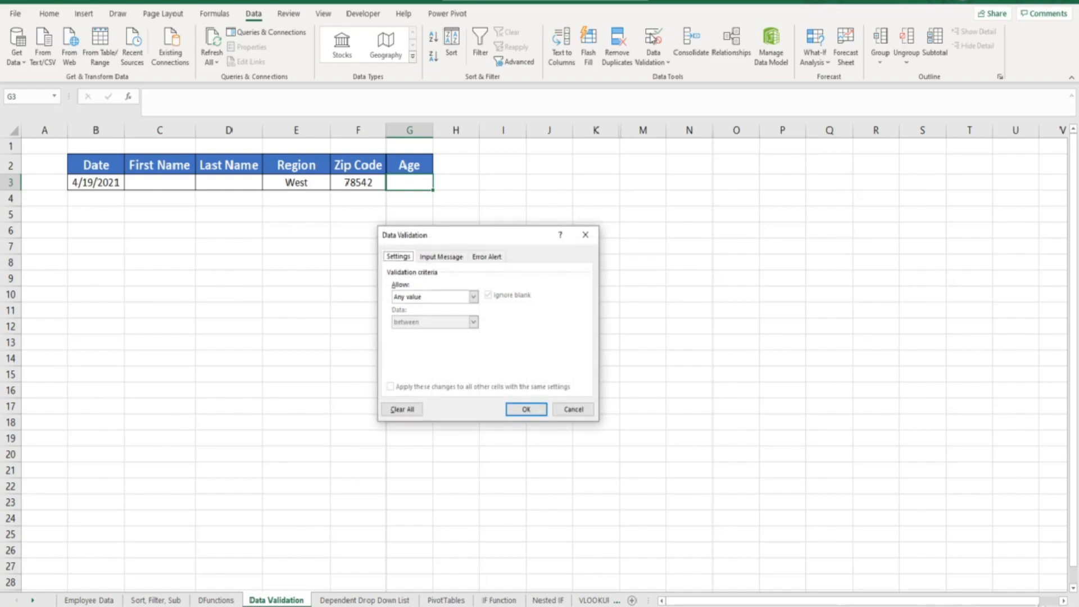
left_click(473, 296)
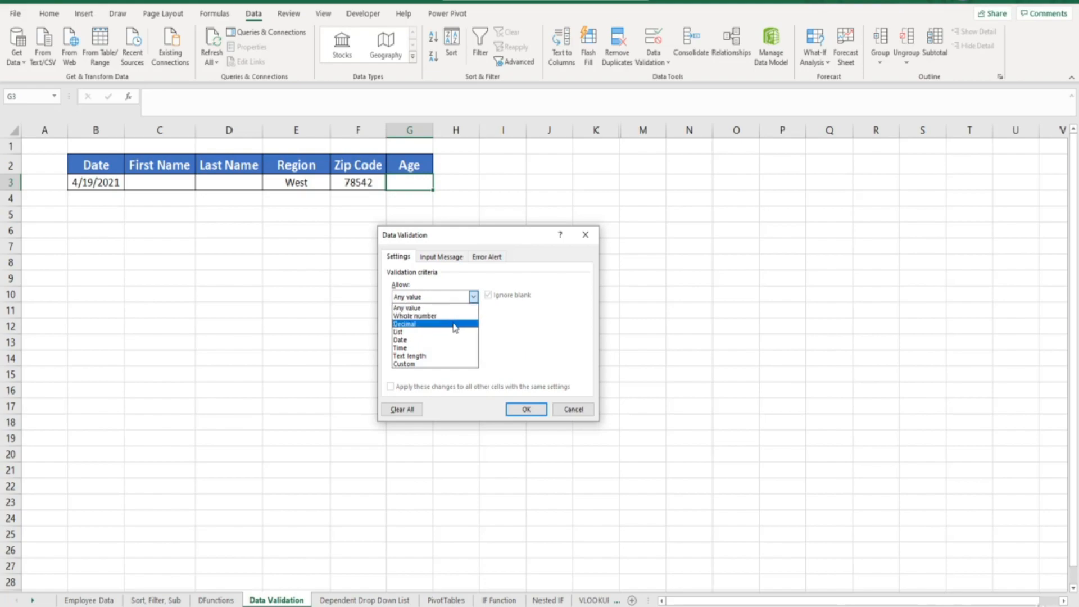
left_click(453, 317)
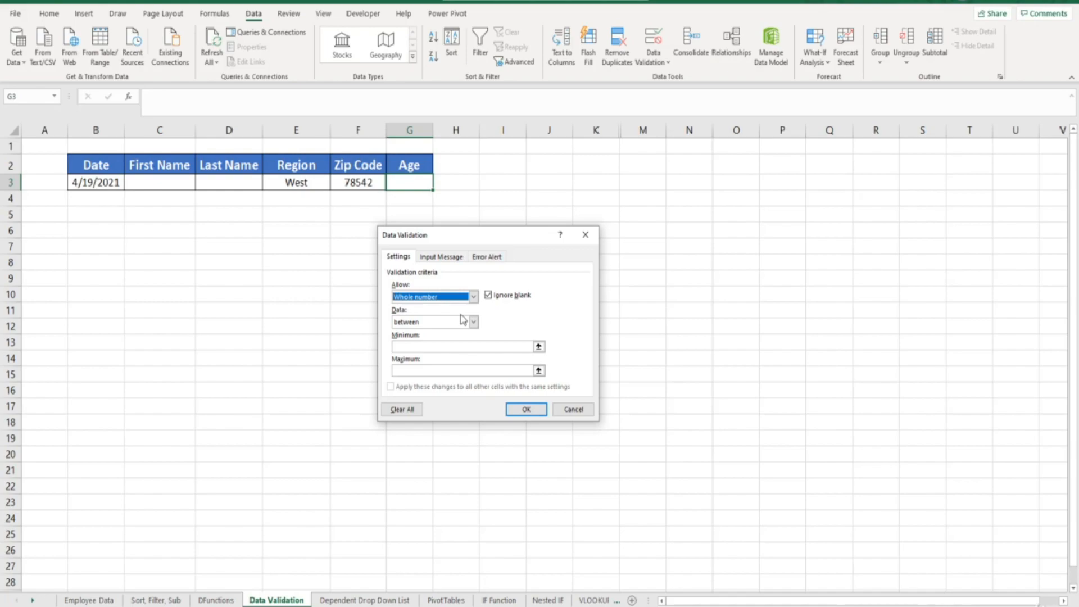
left_click(473, 323)
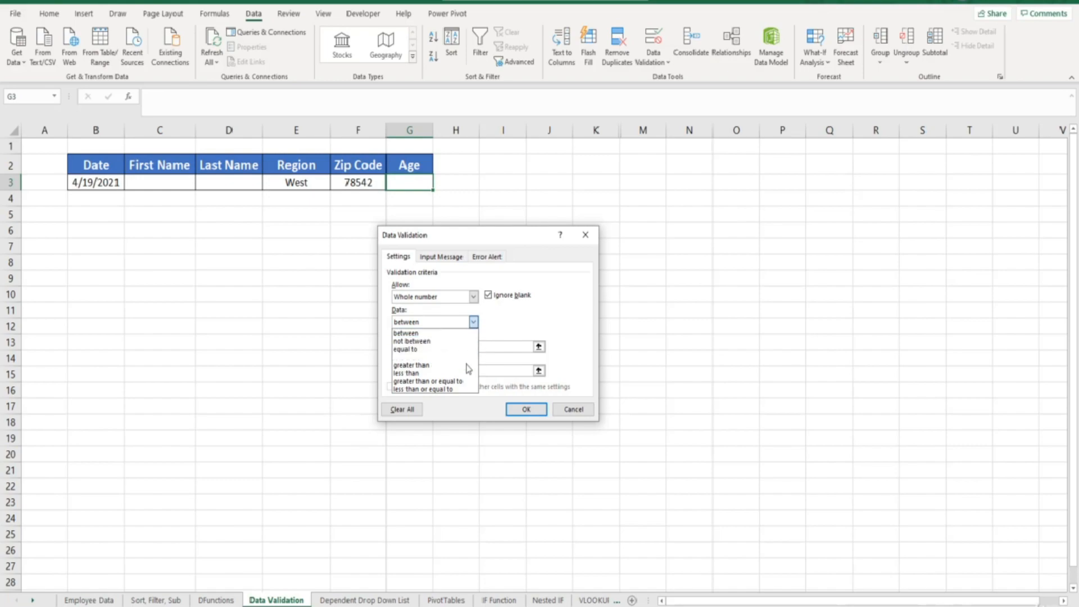
left_click(463, 381)
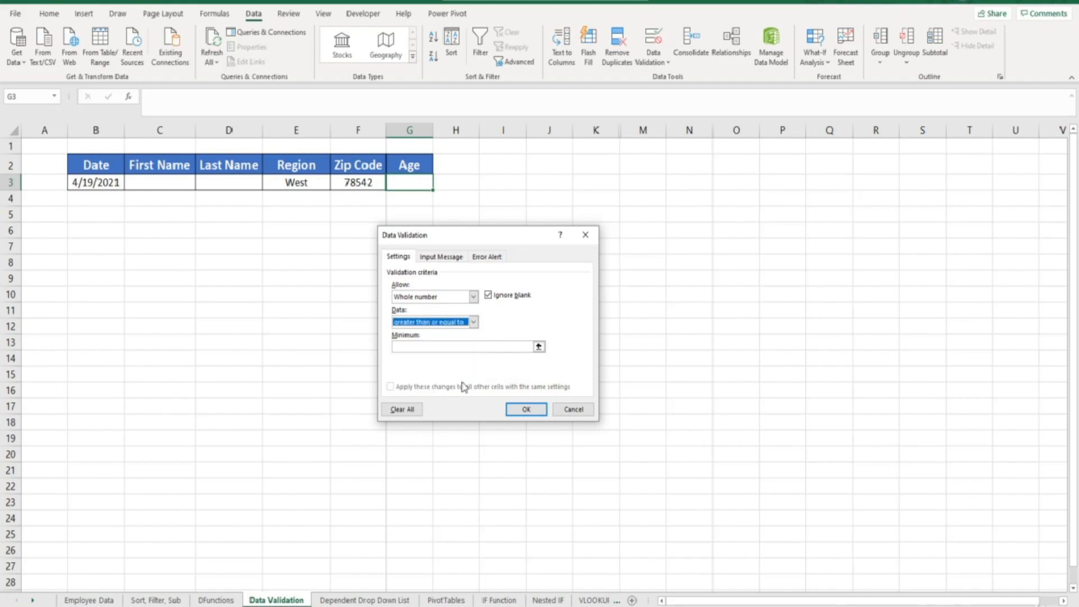
left_click(463, 347)
type("18")
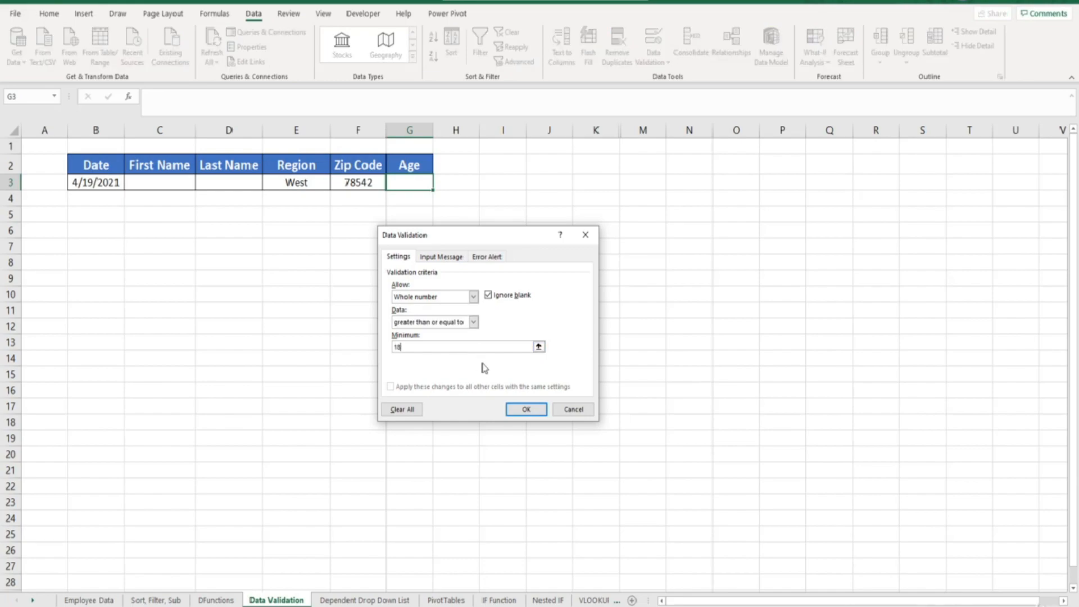
left_click(523, 410)
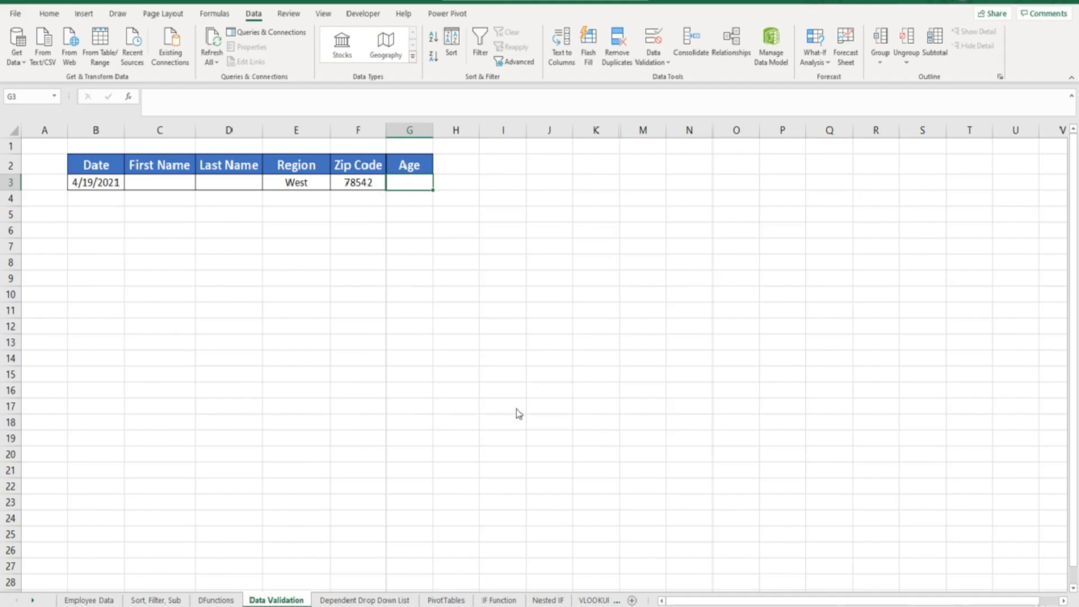
Step: Test the Age cell G3 with 19, 18 and 17, discarding the 17 to keep 18
type("19")
key("Return")
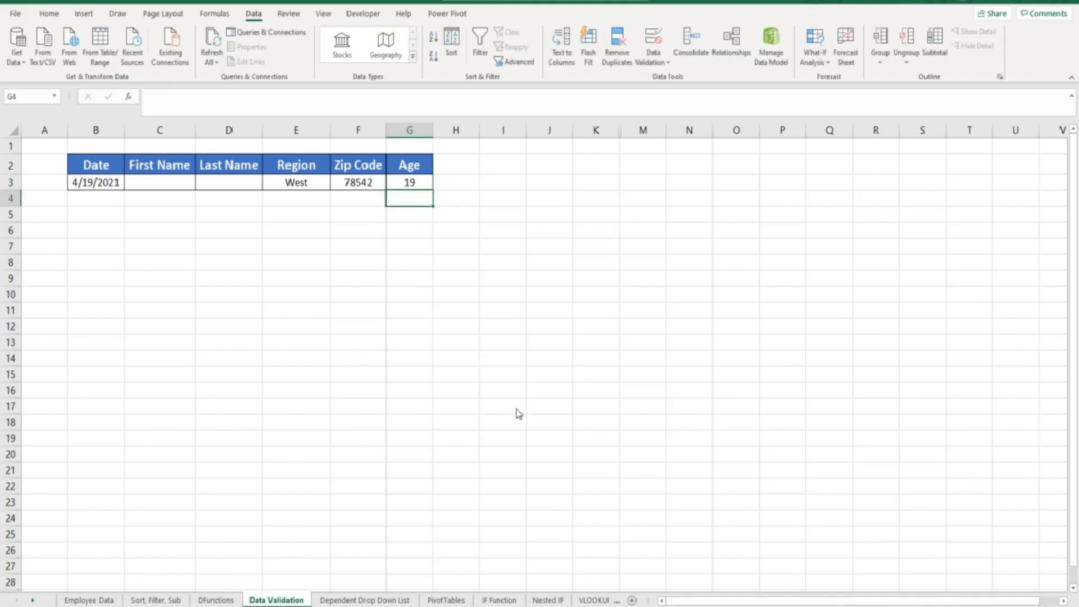
key("Up")
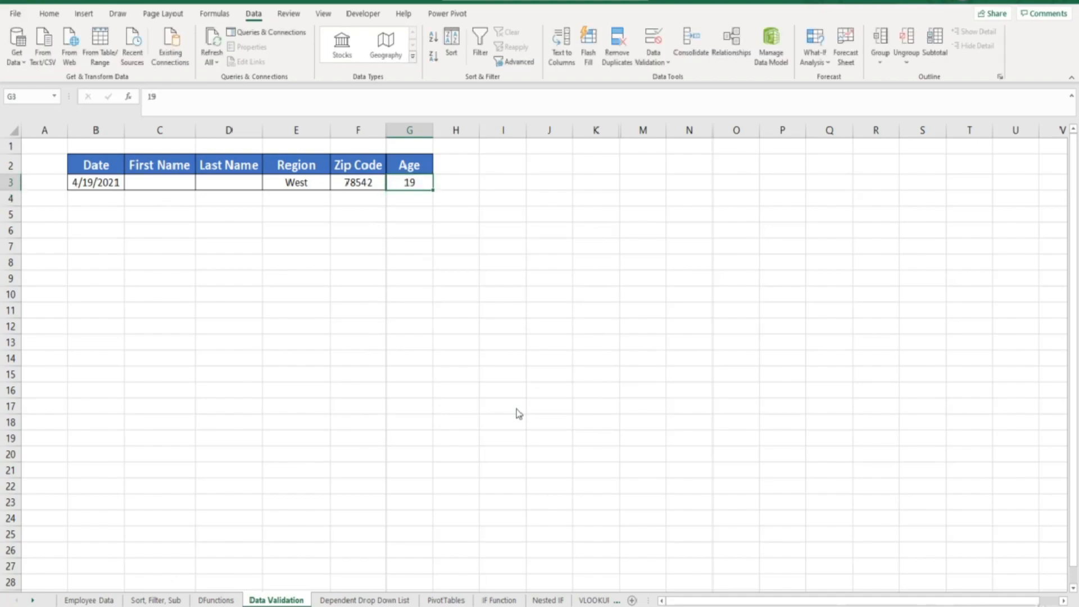
type("18")
key("Return")
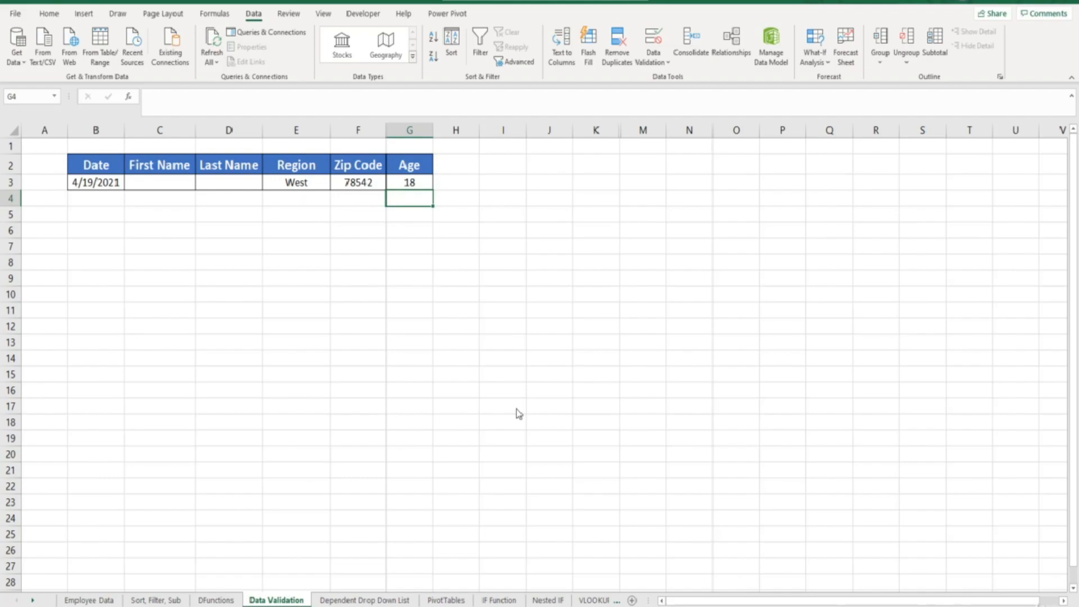
key("Up")
type("17")
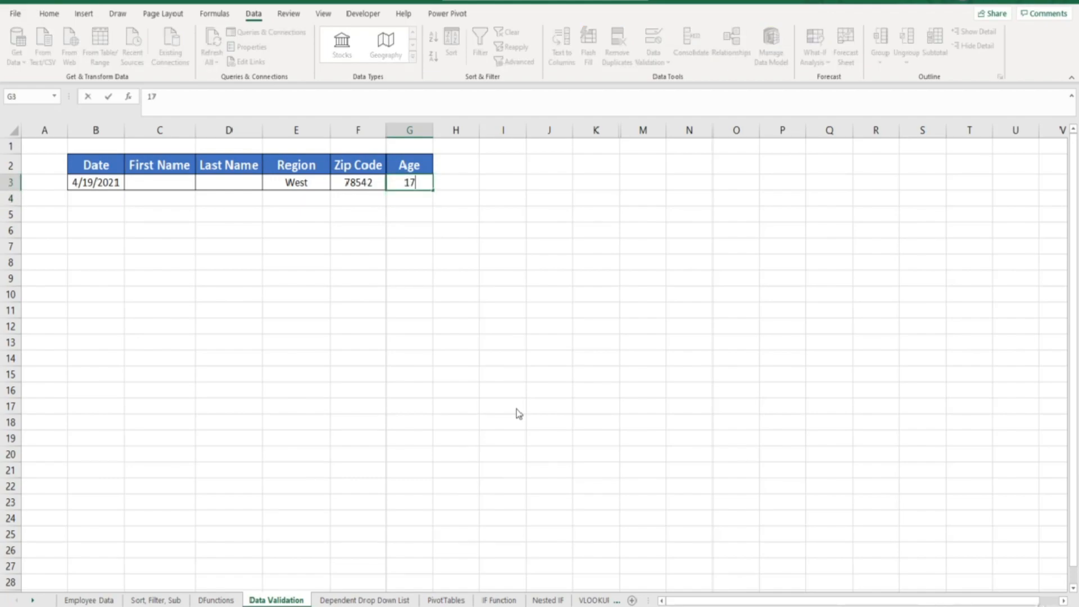
key("Return")
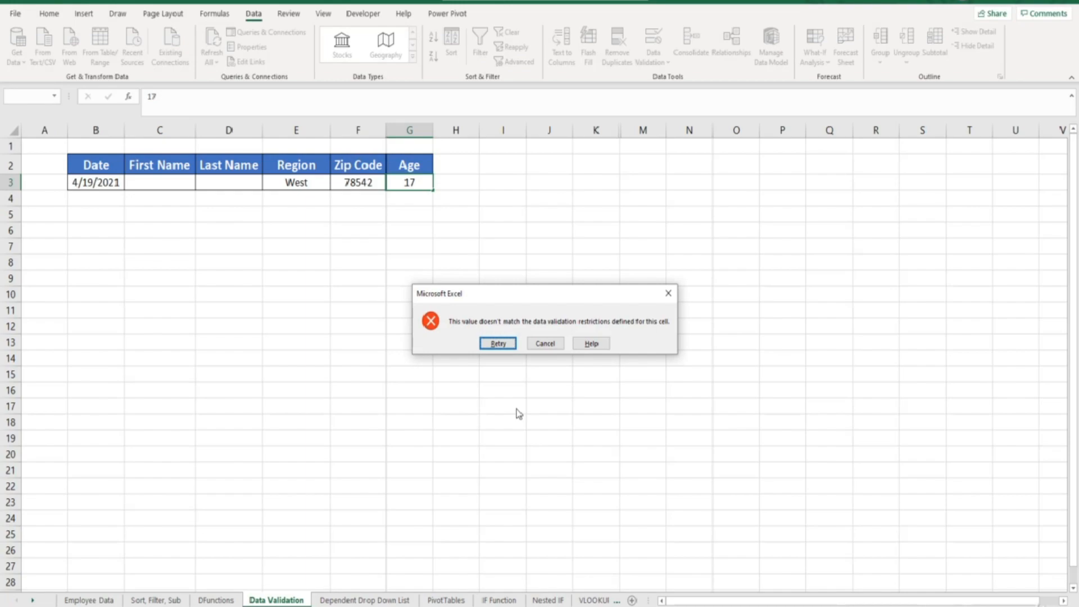
left_click(546, 343)
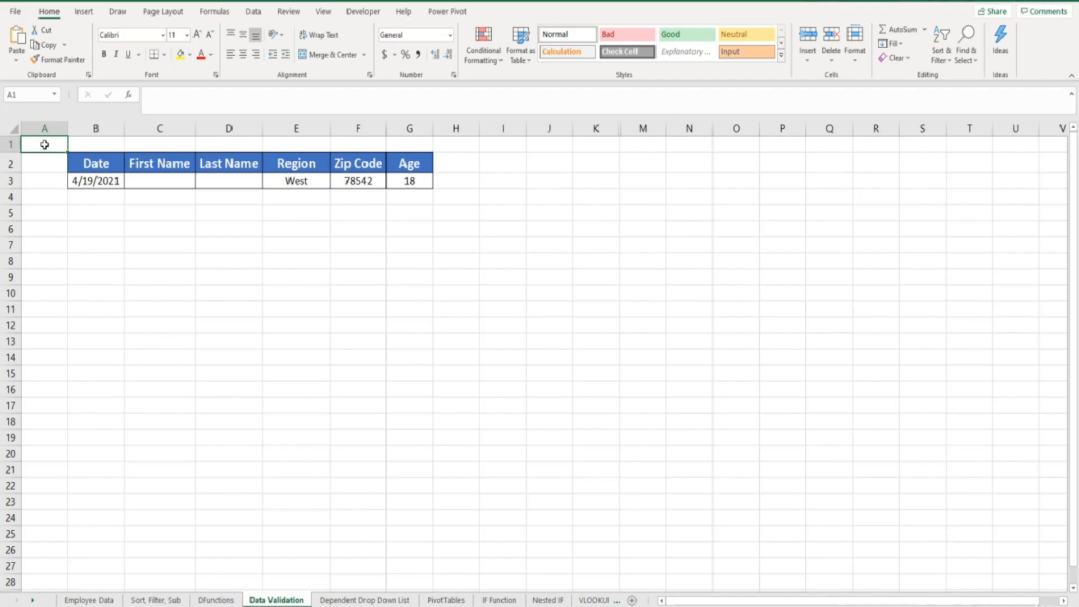
Step: Test the Date cell B3 with the out-of-range date 3/8/19 and discard the entry
left_click(84, 181)
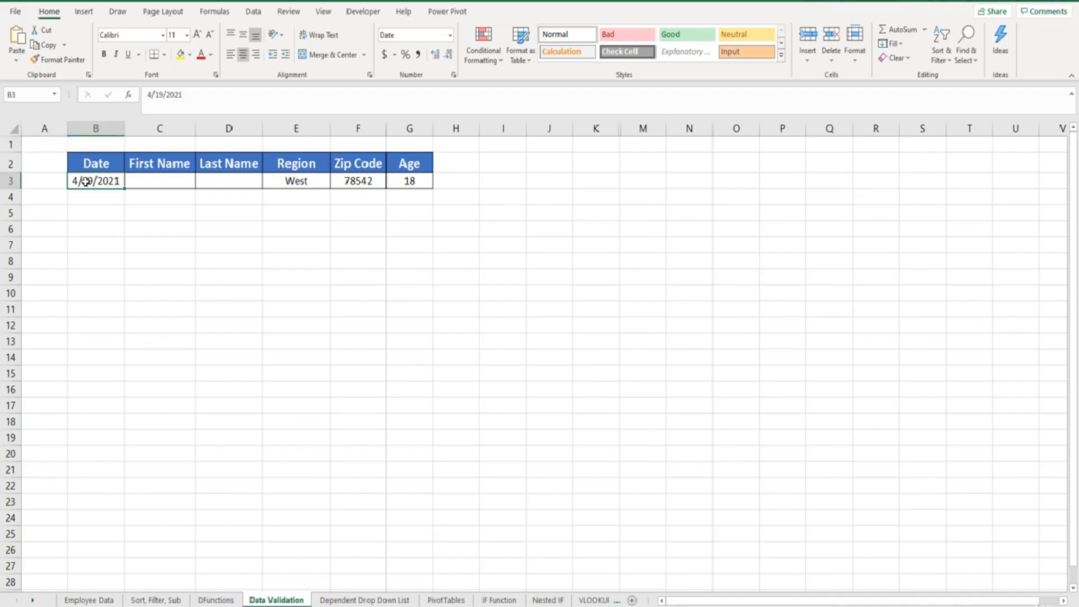
type("3/8/19")
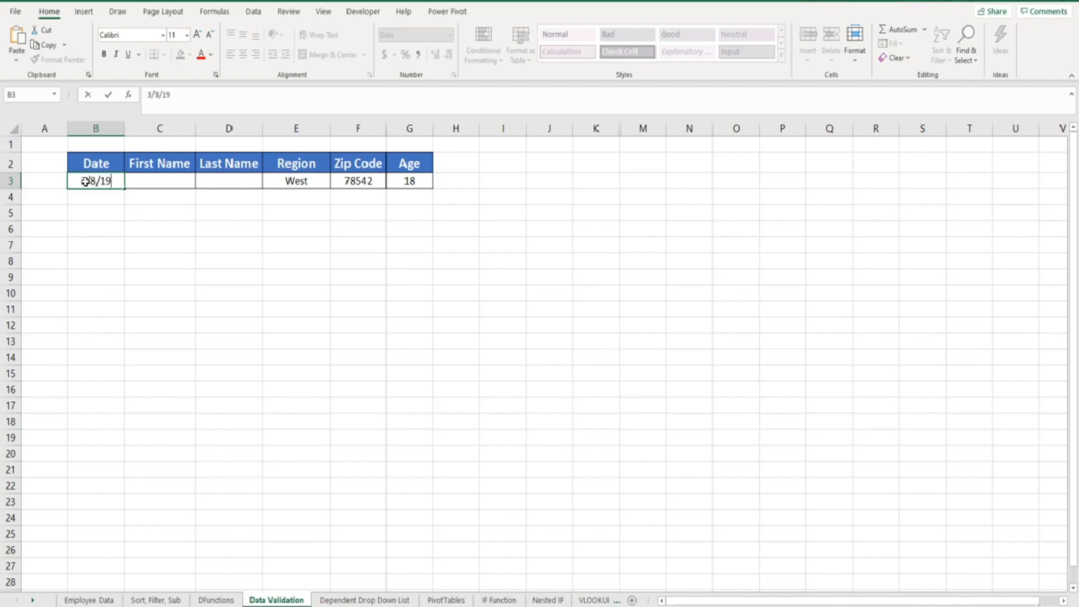
key("Return")
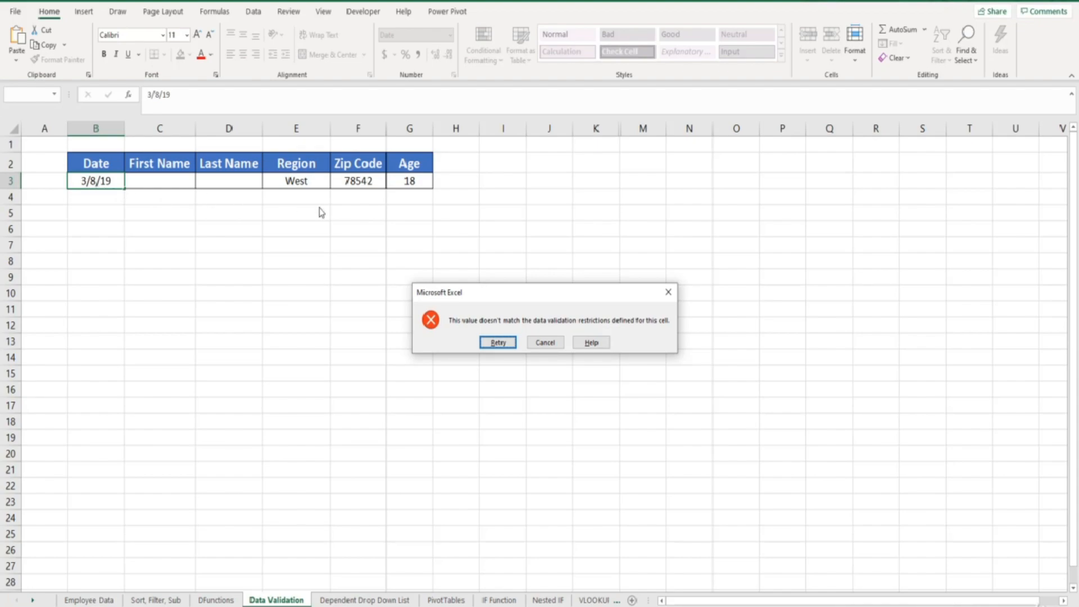
left_click(544, 344)
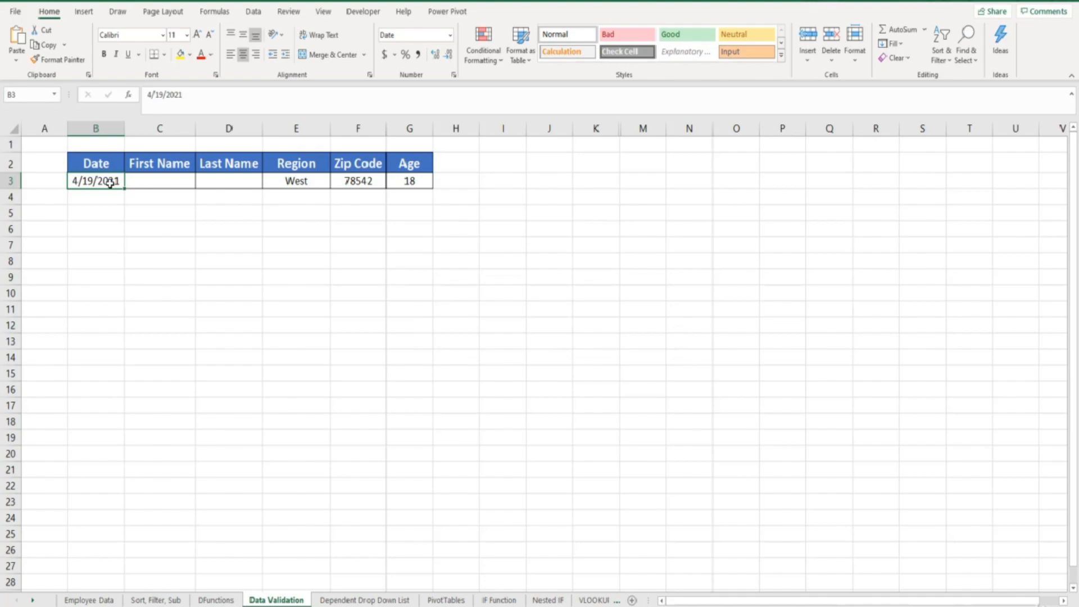
Step: Give the Date cell B3 an input message titled "Date" reading "Please enter date in mm/dd/yyyy format." and check it by reselecting the cell
left_click(254, 13)
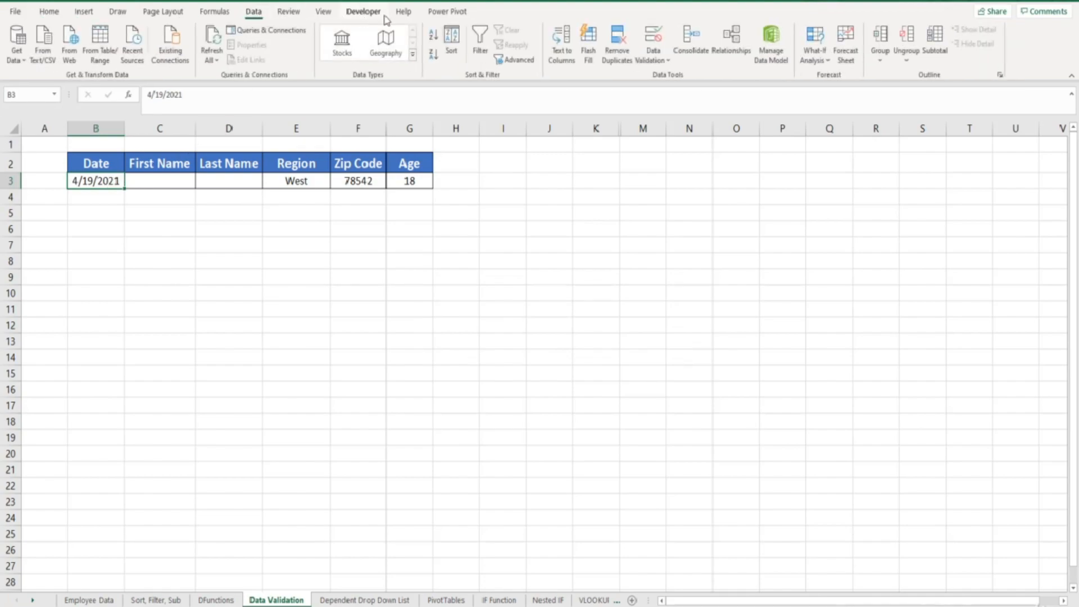
left_click(652, 38)
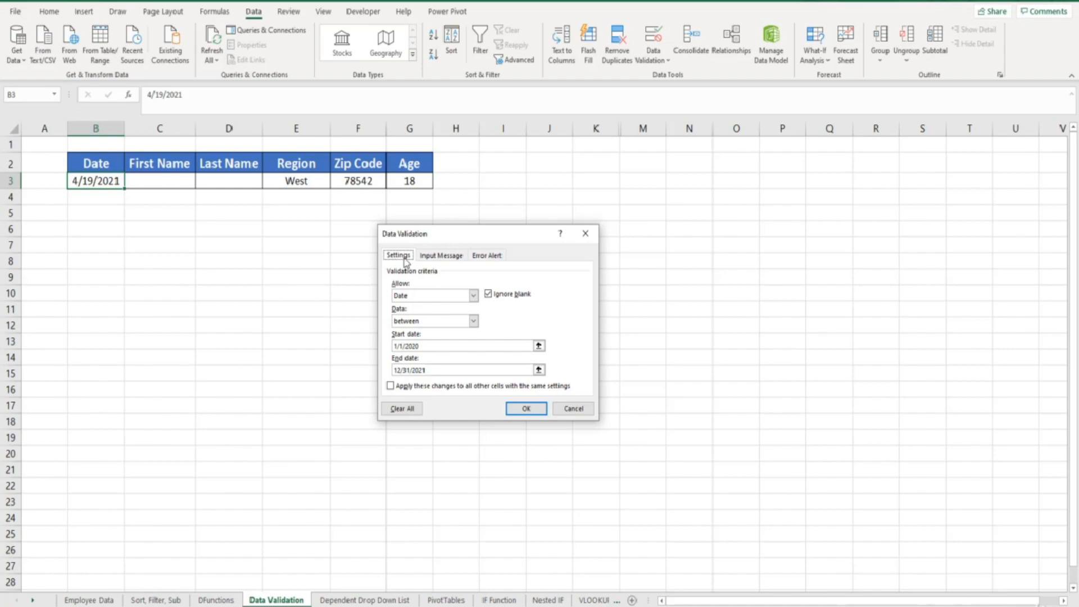
left_click(425, 258)
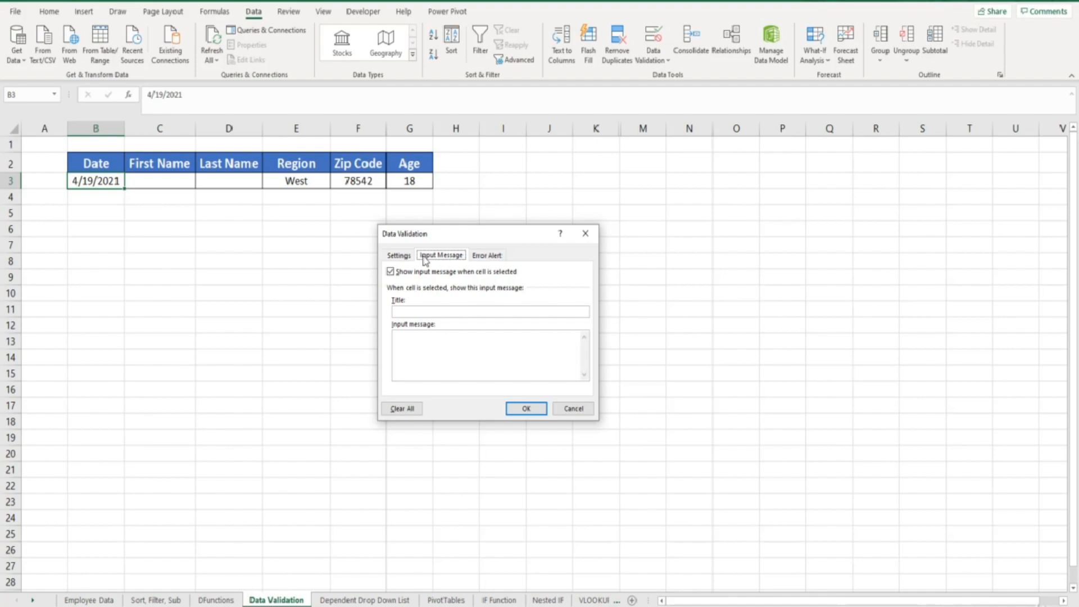
left_click(423, 311)
type("Date")
type("Please E")
key("BackSpace")
type("enter date in m")
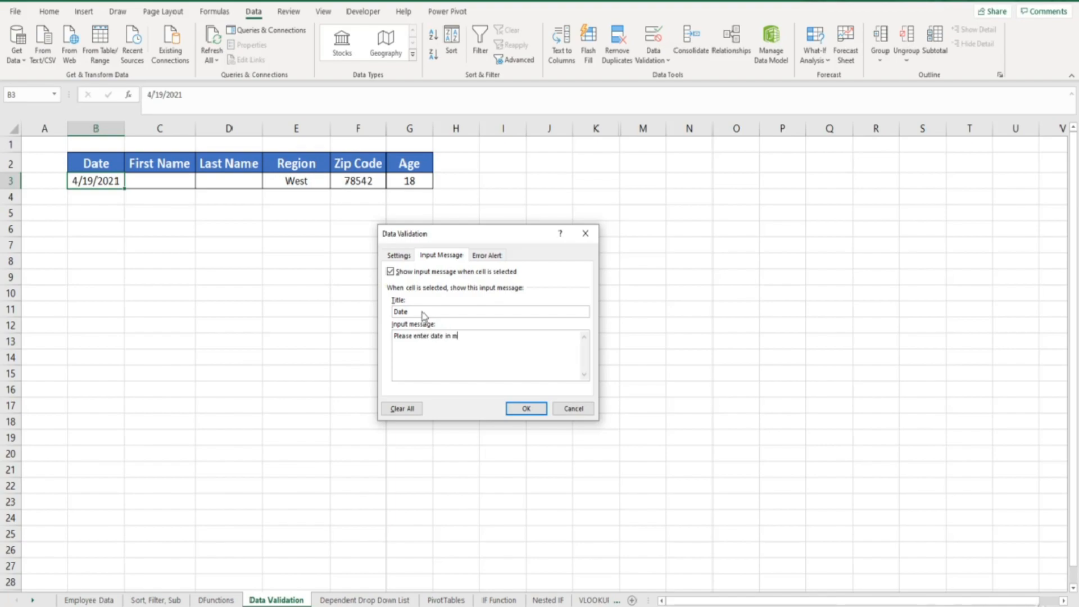
type("m/dd/yyyy")
type("rmat.")
left_click(526, 408)
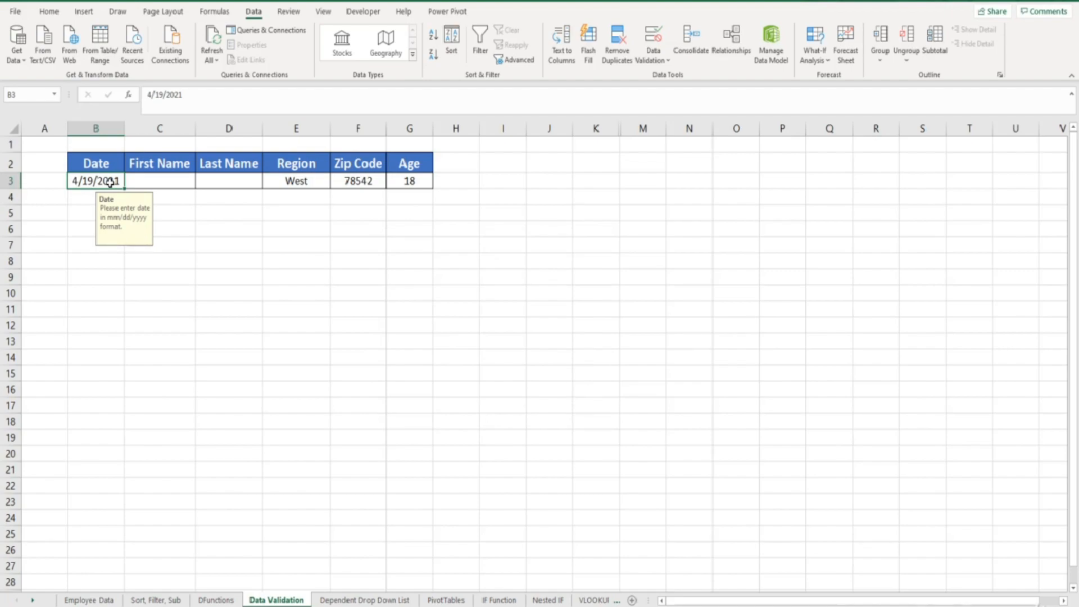
left_click(141, 182)
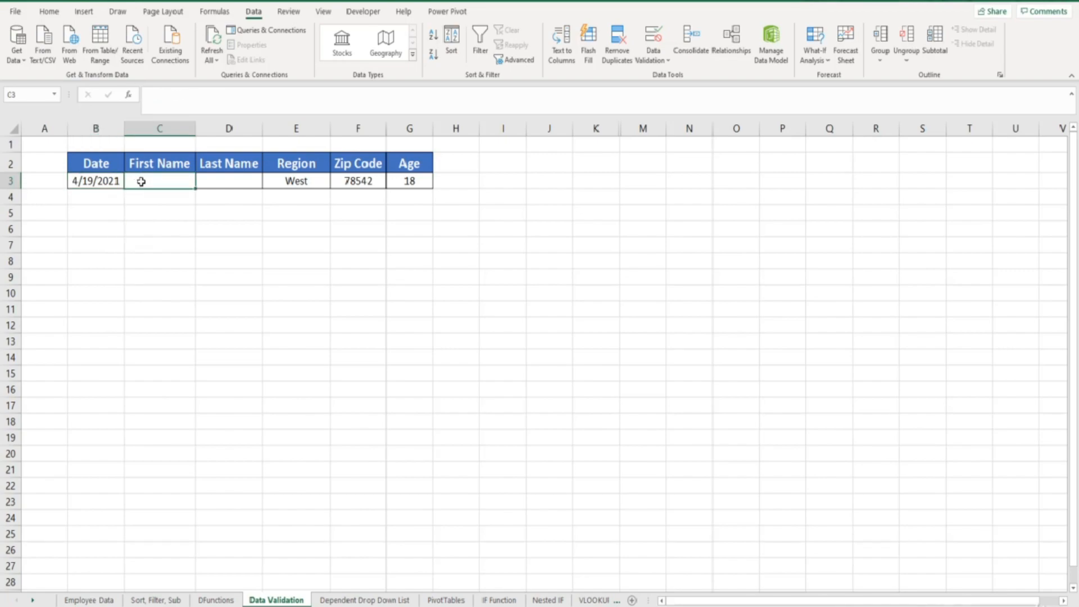
left_click(110, 181)
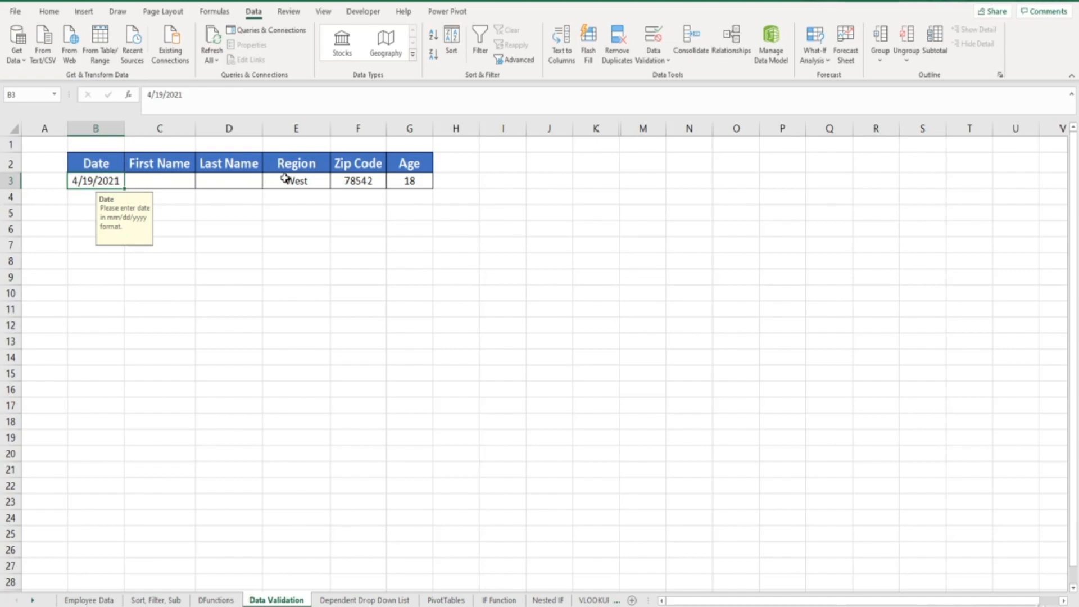
Step: Add an error alert to the Date cell titled "Date" with the message "Please enter a date between 1/1/2020-12/31/2021."
left_click(652, 38)
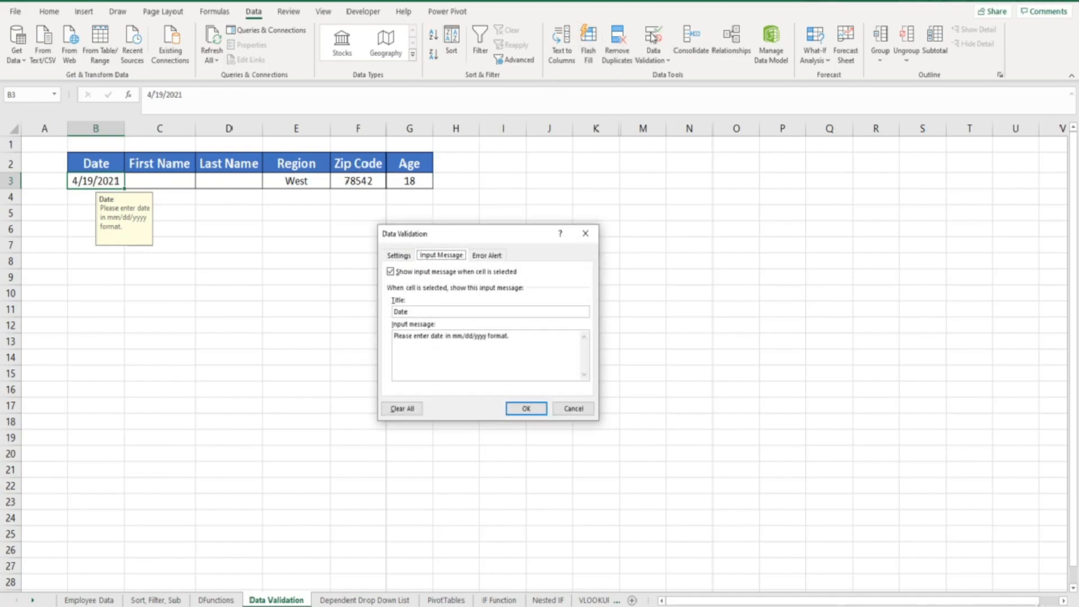
left_click(498, 259)
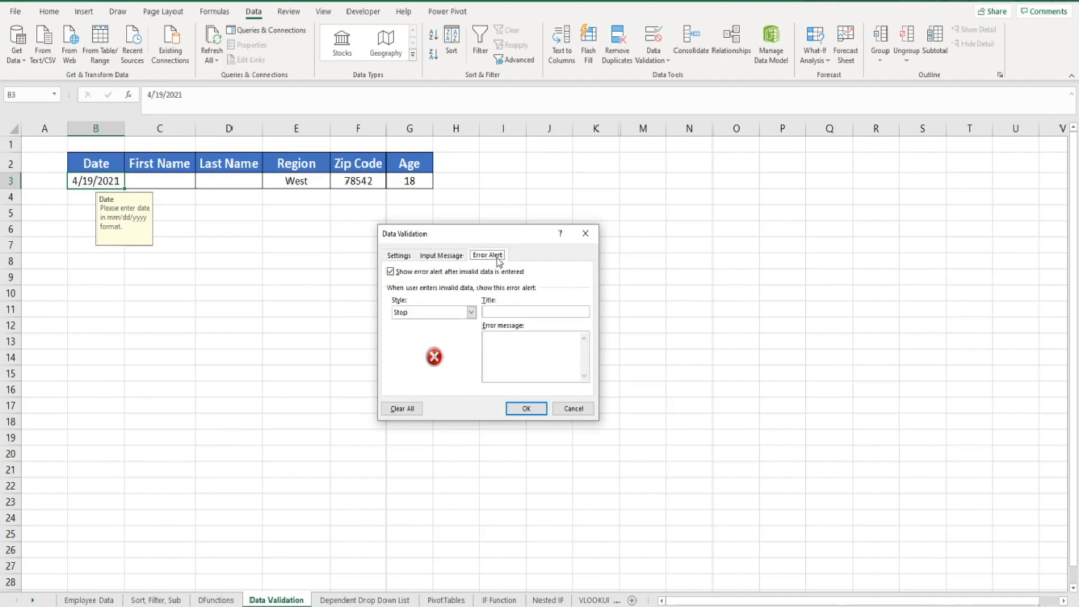
left_click(502, 313)
type("Date")
type("Please ent")
type("er a date ")
type("between")
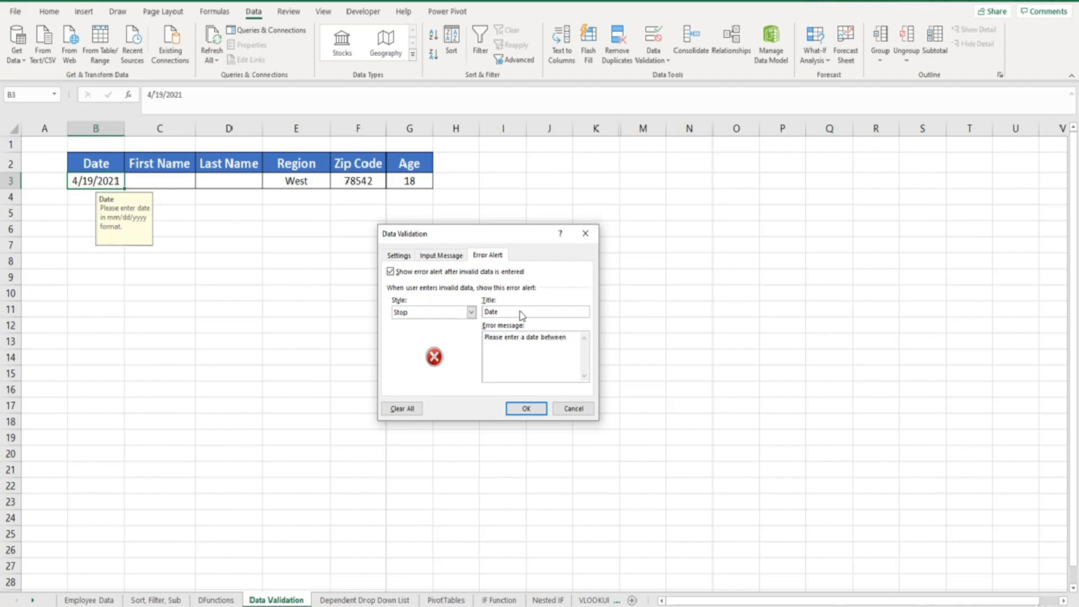
type(" 1/1/2020-12/31/2021.")
left_click(526, 408)
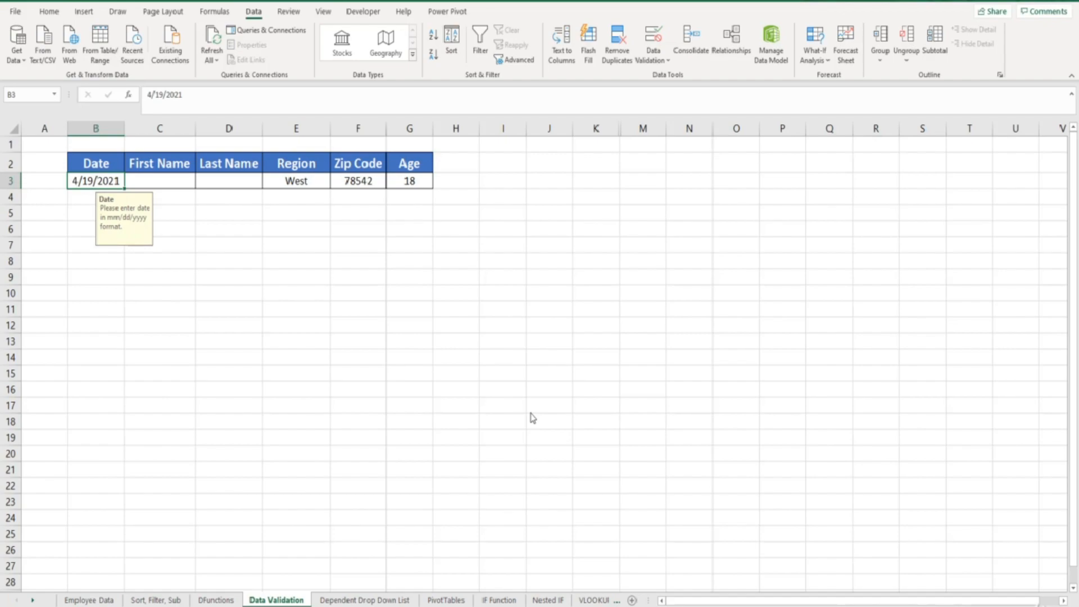
Step: Test the Date cell B3 with the out-of-range date 8/7/2018 and discard the entry
type("8/7/")
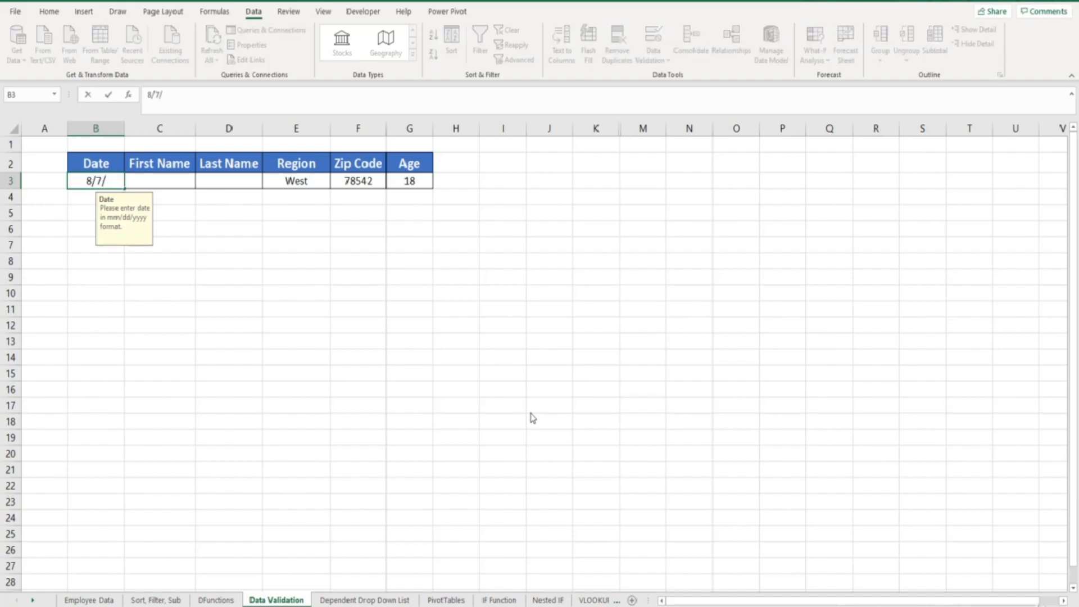
type("2018")
key("Return")
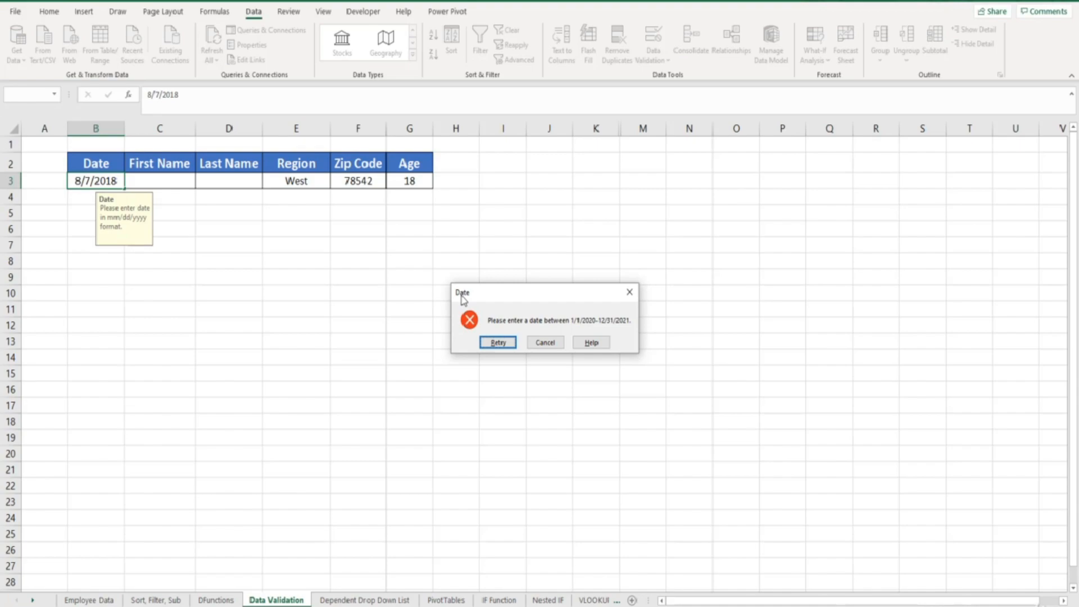
left_click(543, 342)
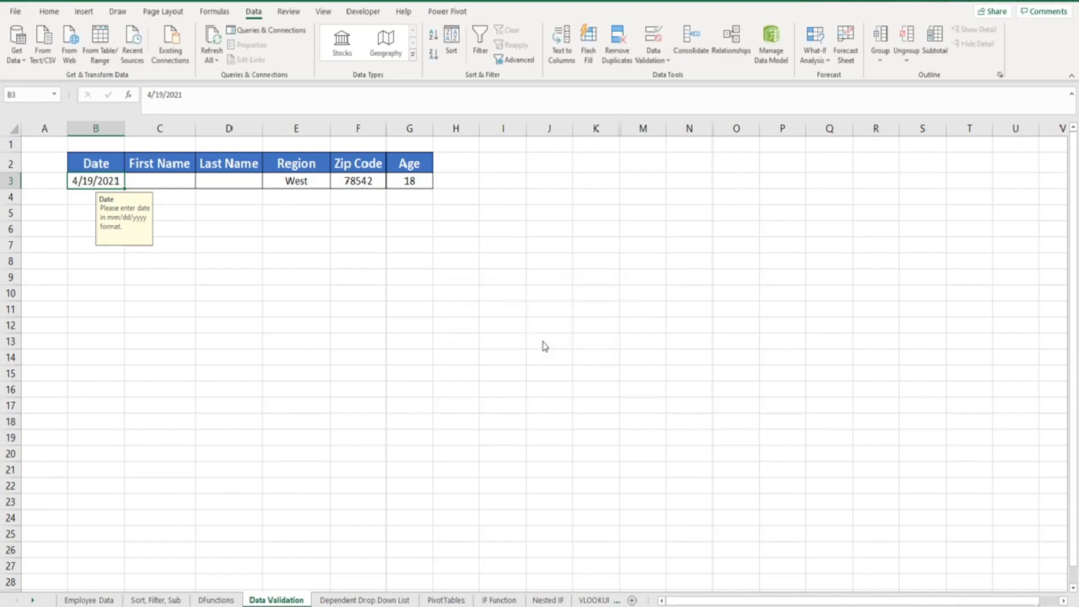
Step: Add an error alert to the Zip Code cell F3 titled "Zip Code" with the message "Please enter a 5 digit zip code."
left_click(370, 183)
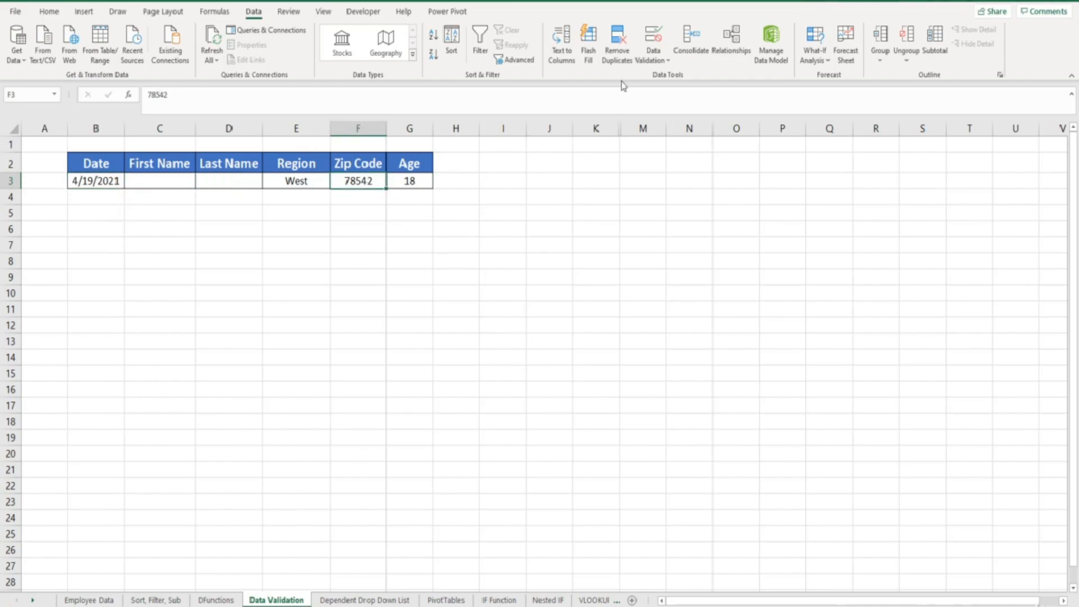
left_click(653, 39)
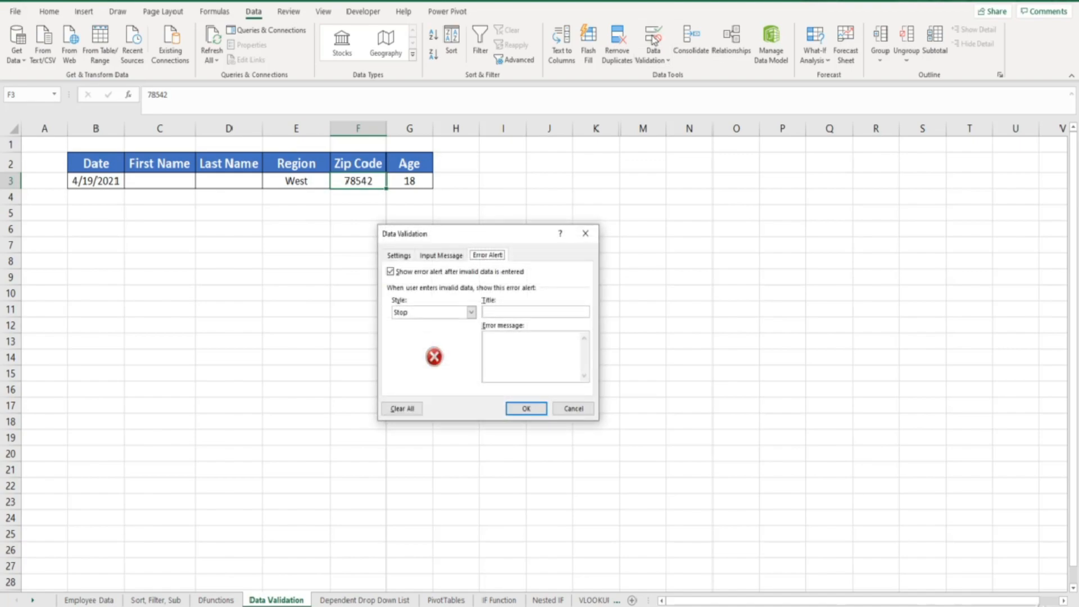
type("Zip Code")
type("Please enter ")
type("a 5 digit ")
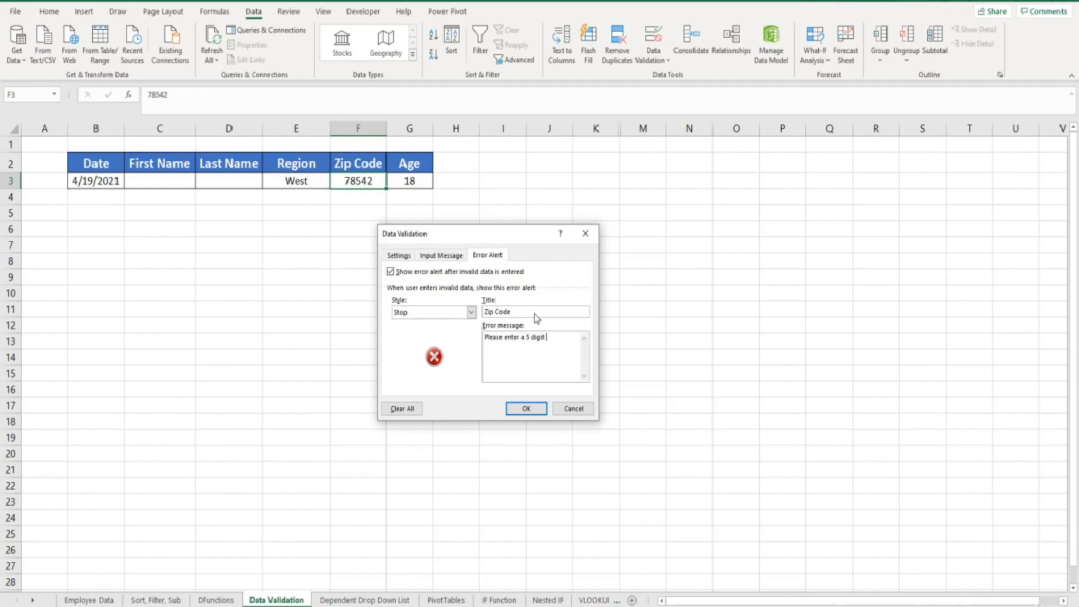
type("zip code.")
left_click(531, 408)
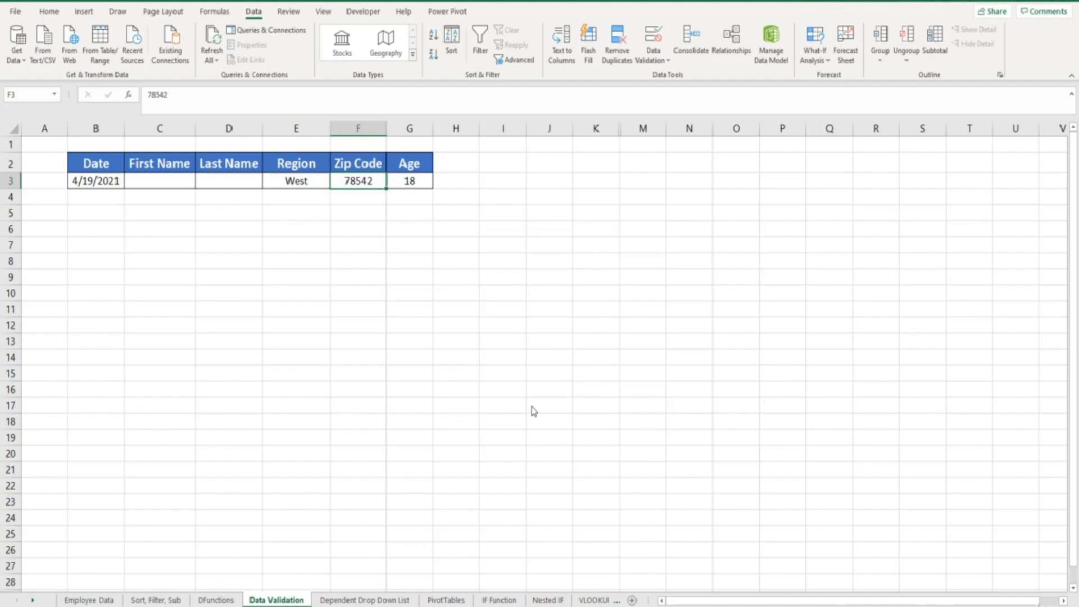
Step: Test the Zip Code cell F3 with 78459-4444, then retry the entry as 78459
type("7845")
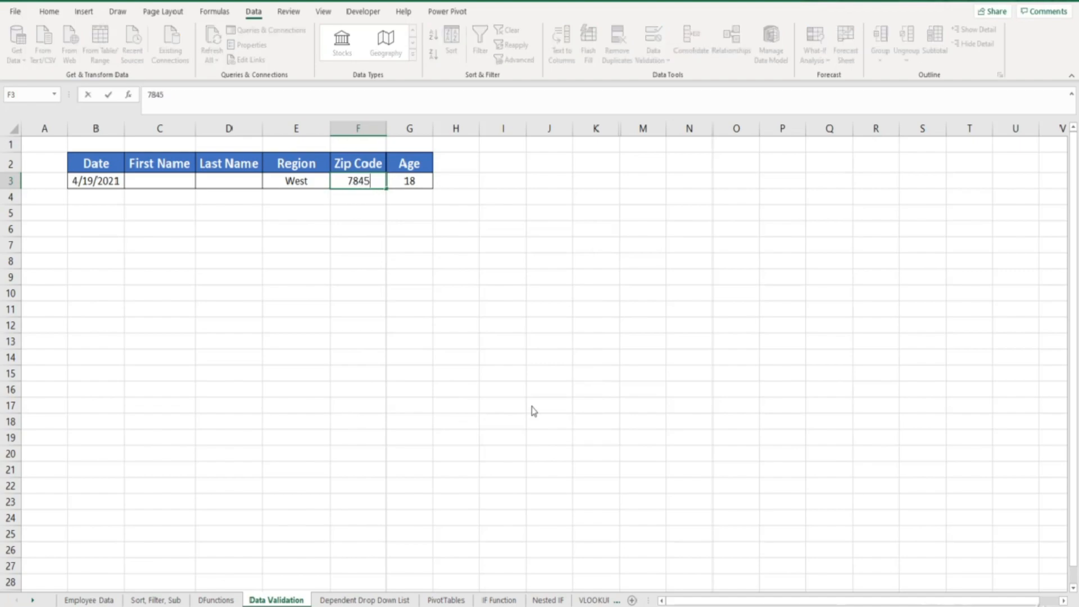
type("9-4444")
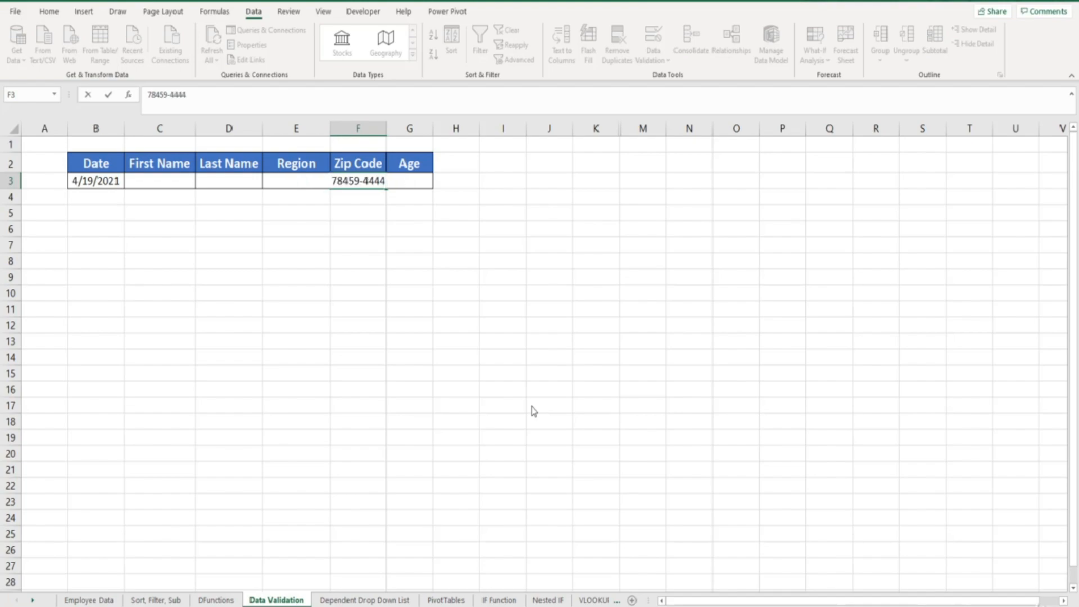
key("Return")
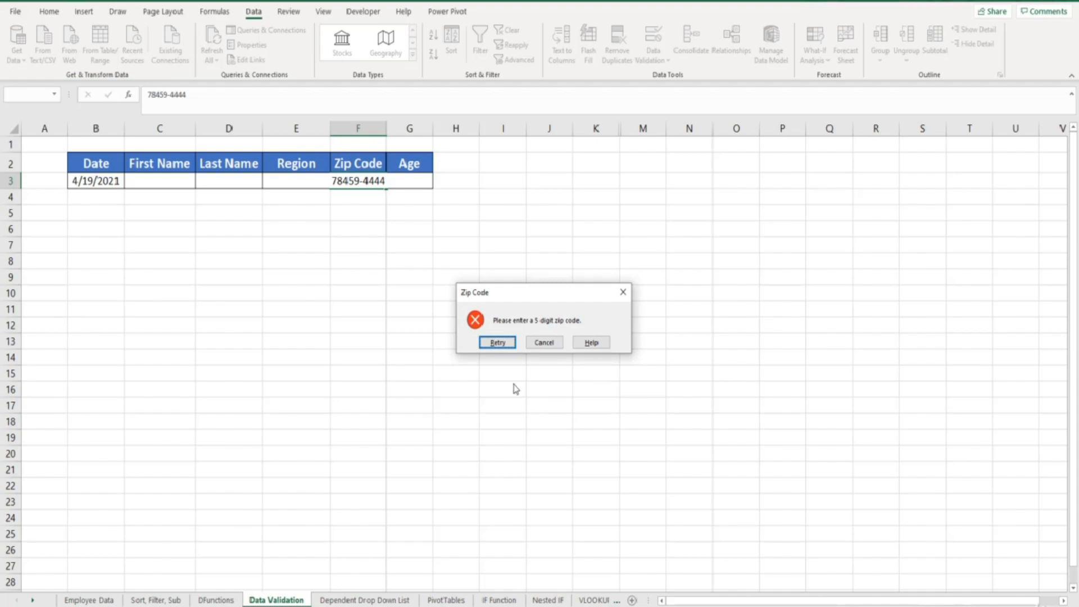
left_click(497, 341)
type("78459")
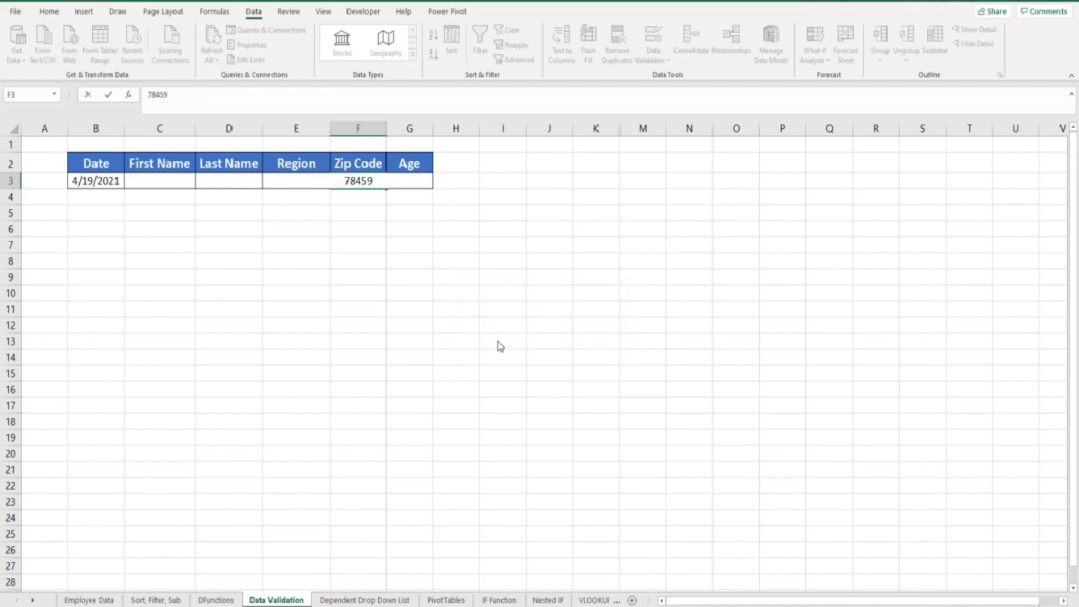
key("Return")
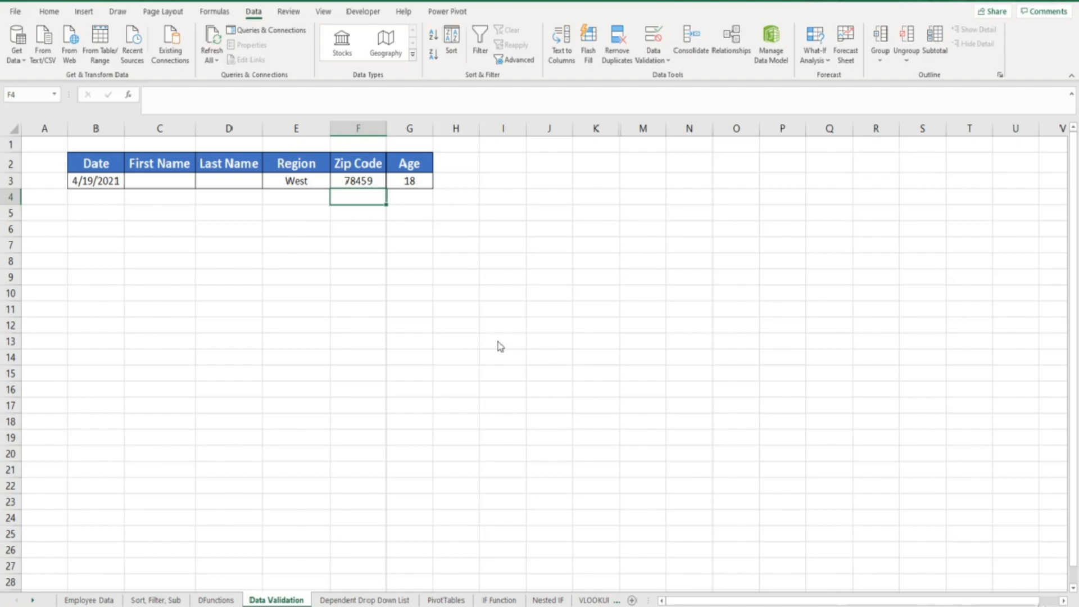
Step: Give the Age cell G3 a Warning-style error alert titled "Age" with the message "Age should be greater than or equal to 18."
left_click(420, 180)
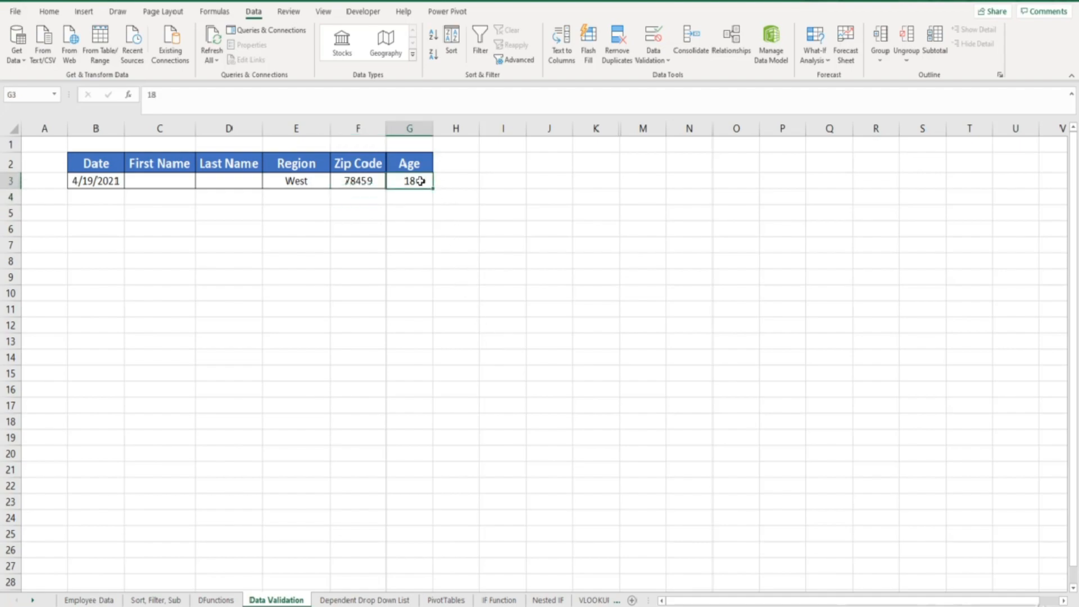
left_click(653, 35)
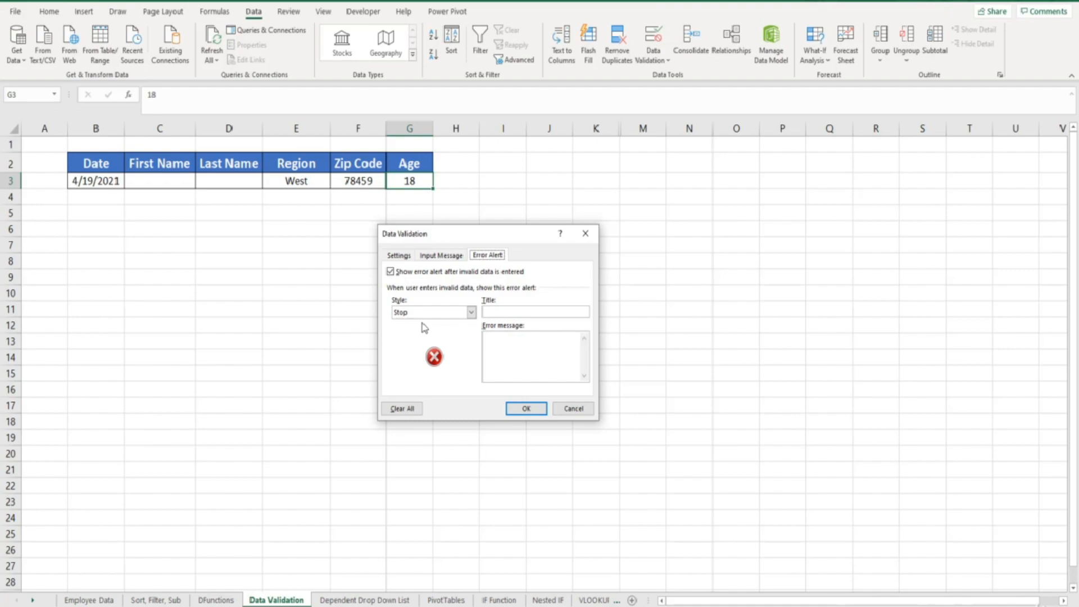
left_click(471, 313)
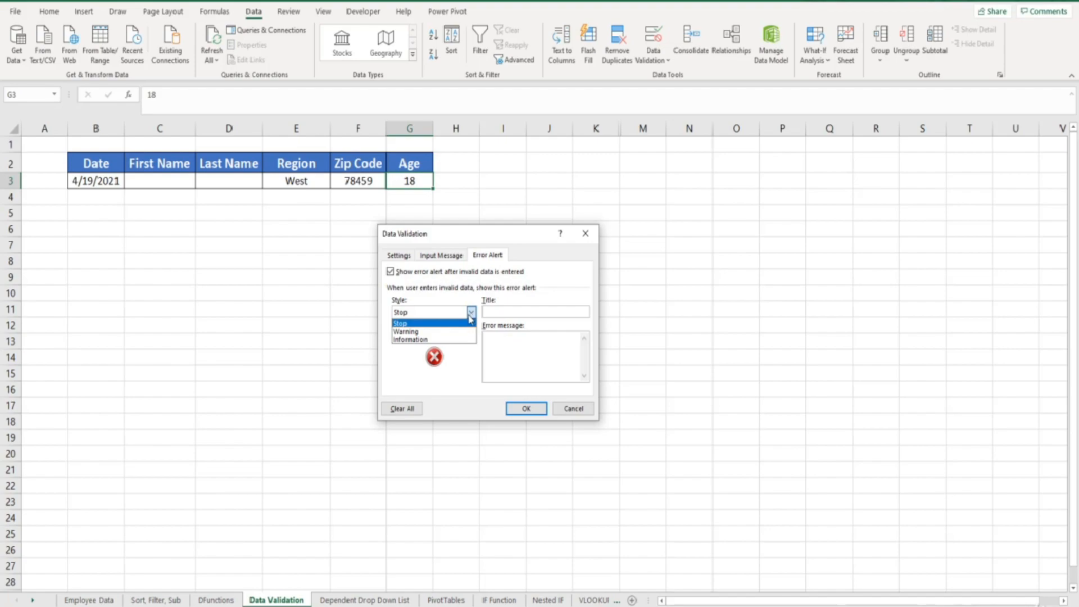
left_click(453, 331)
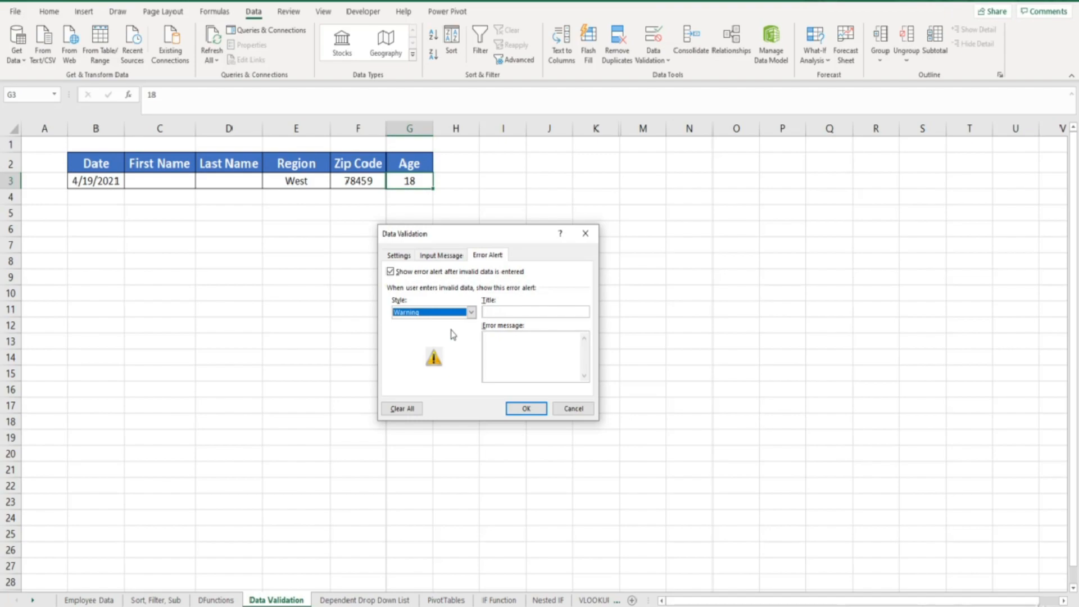
left_click(488, 312)
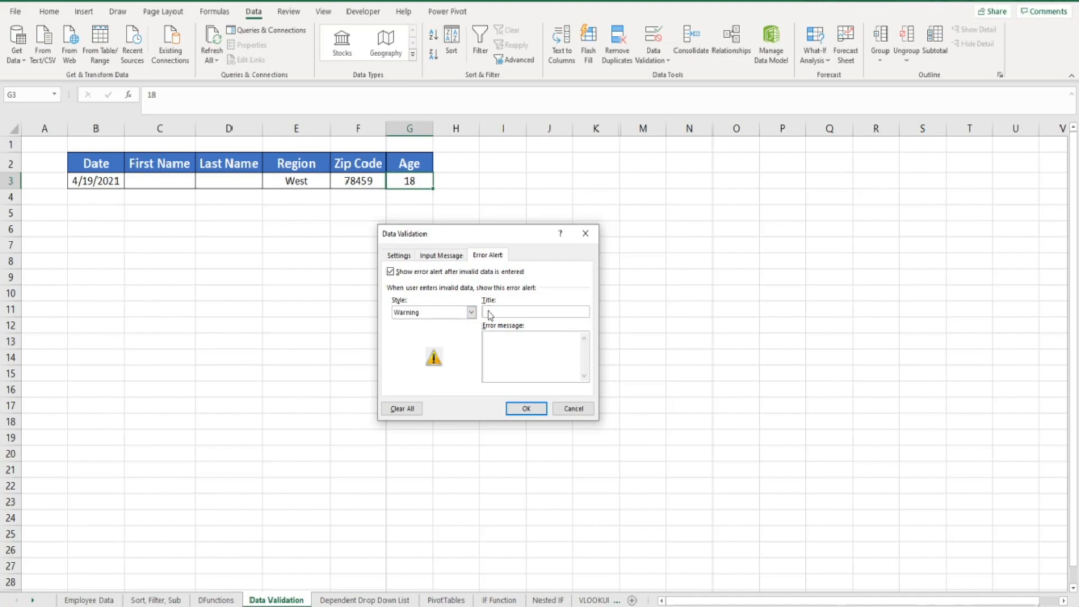
type("Age")
key("Tab")
type("Age should be ")
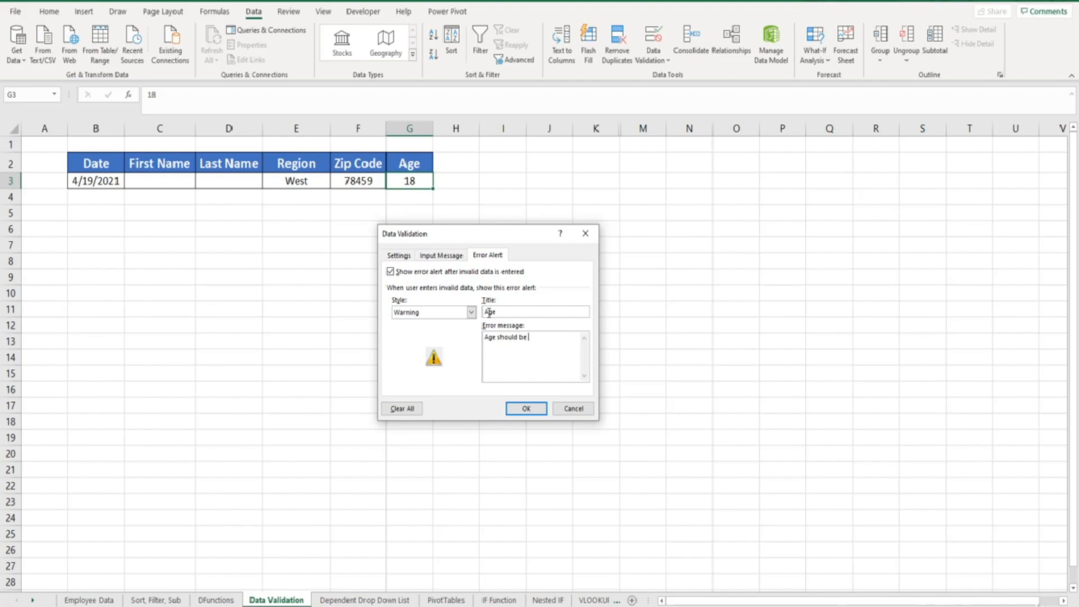
type("greater than or equal to 18.")
left_click(519, 409)
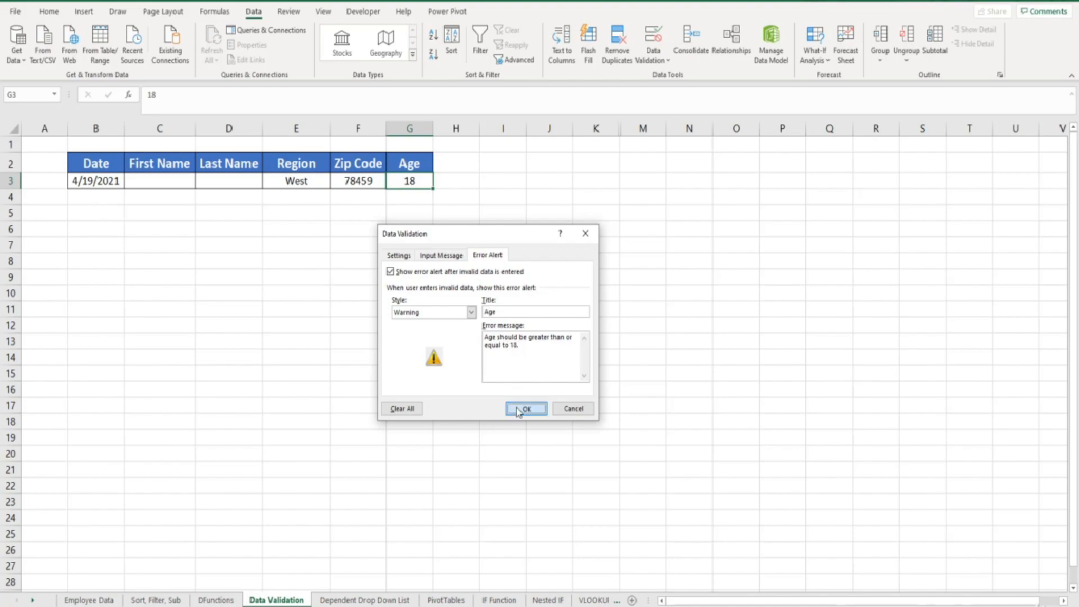
Step: Enter 16 in the Age cell G3 and accept the value despite the validation warning
left_click(421, 181)
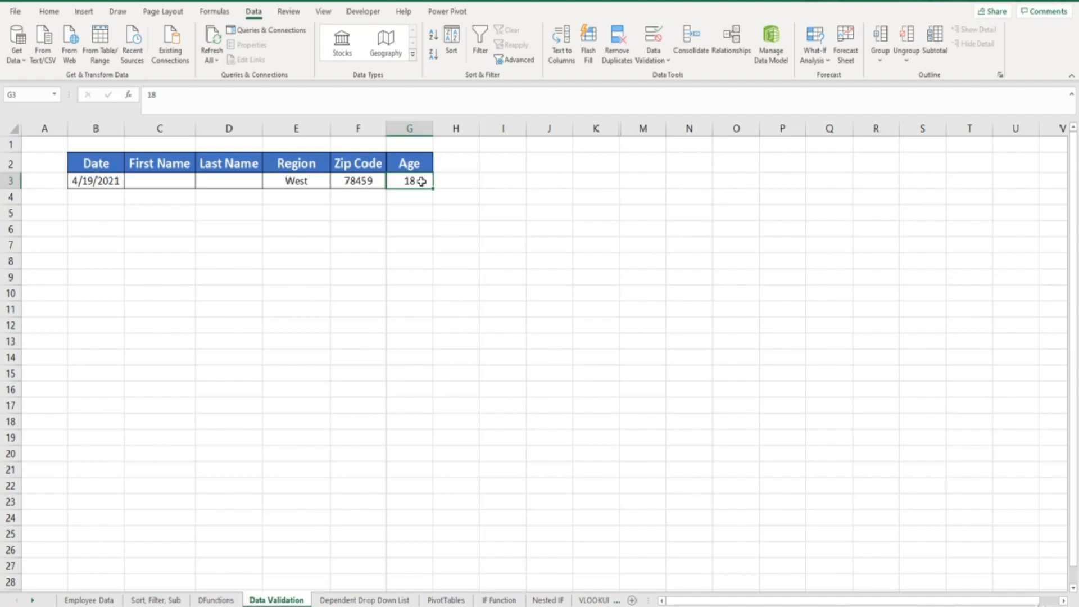
type("16")
key("Return")
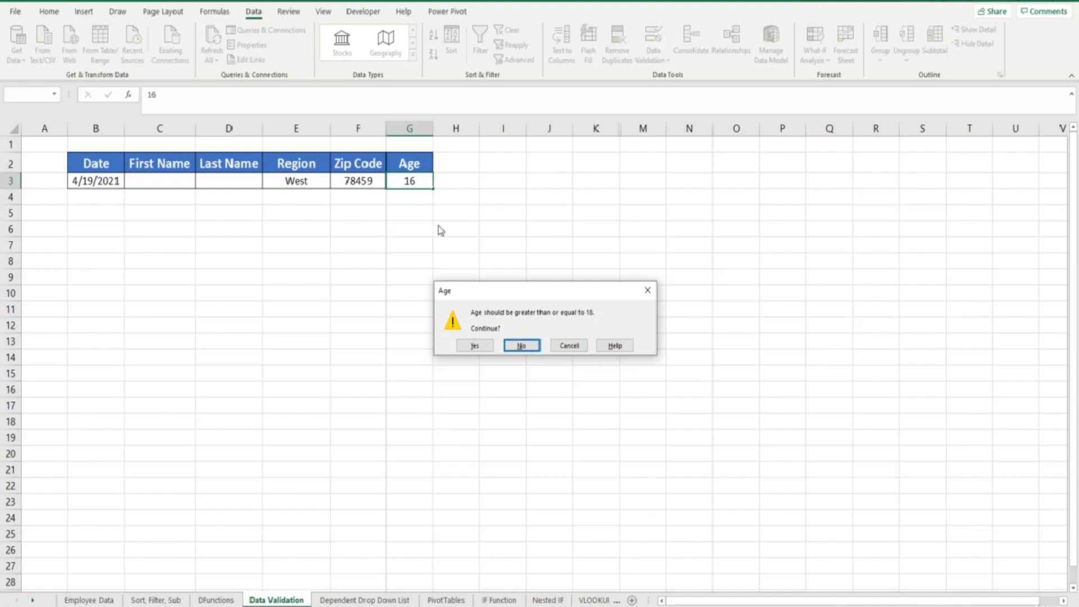
left_click(473, 346)
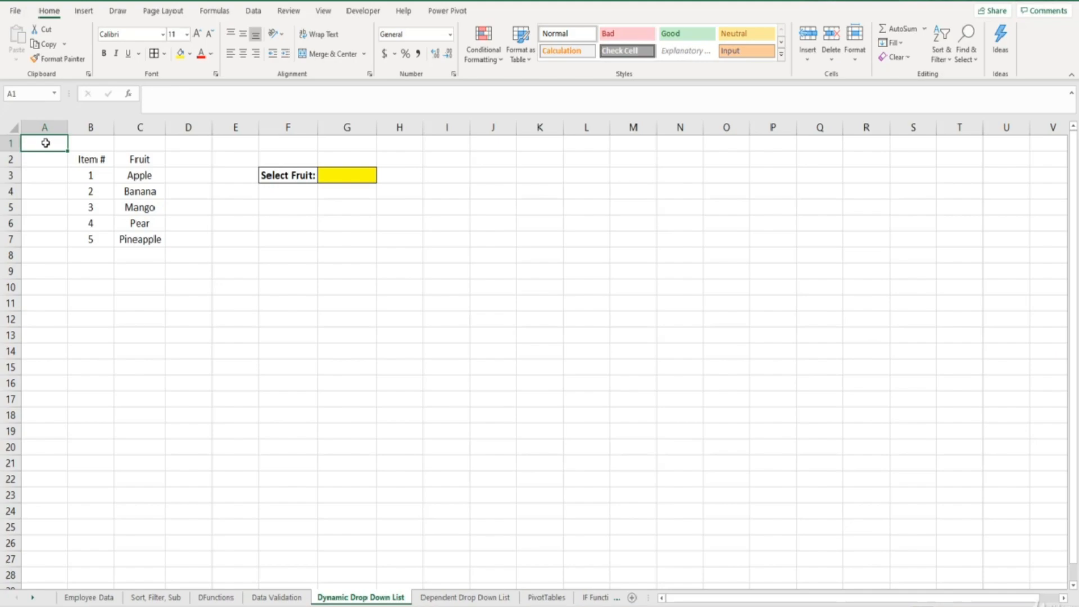
Step: Give the Select Fruit cell G3 a List validation sourced from =$C$3:$C$7 and open its drop-down to check the choices
left_click(351, 176)
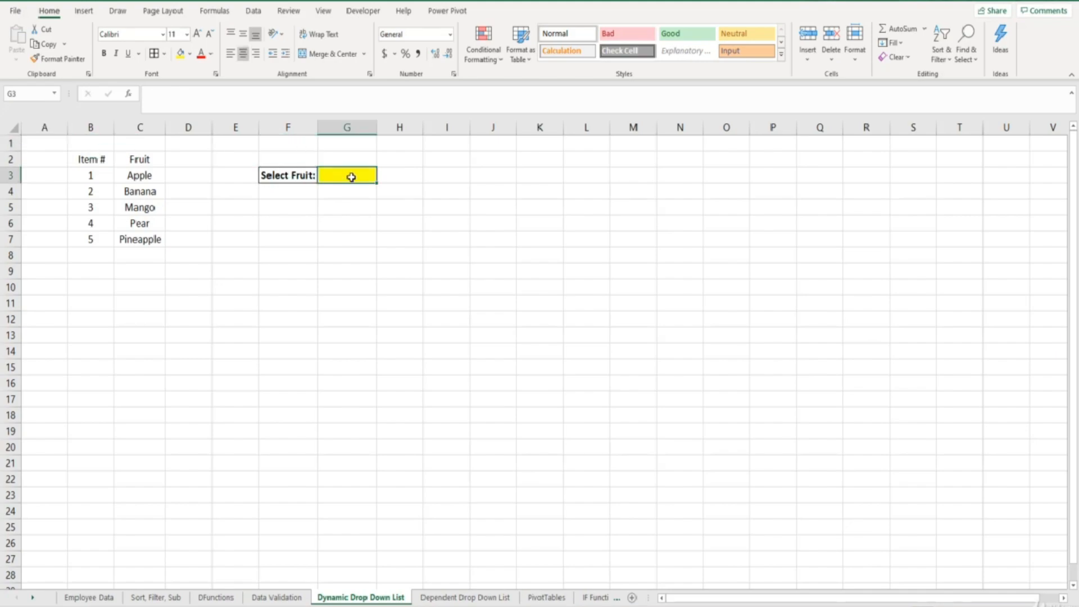
left_click_drag(147, 175, 147, 238)
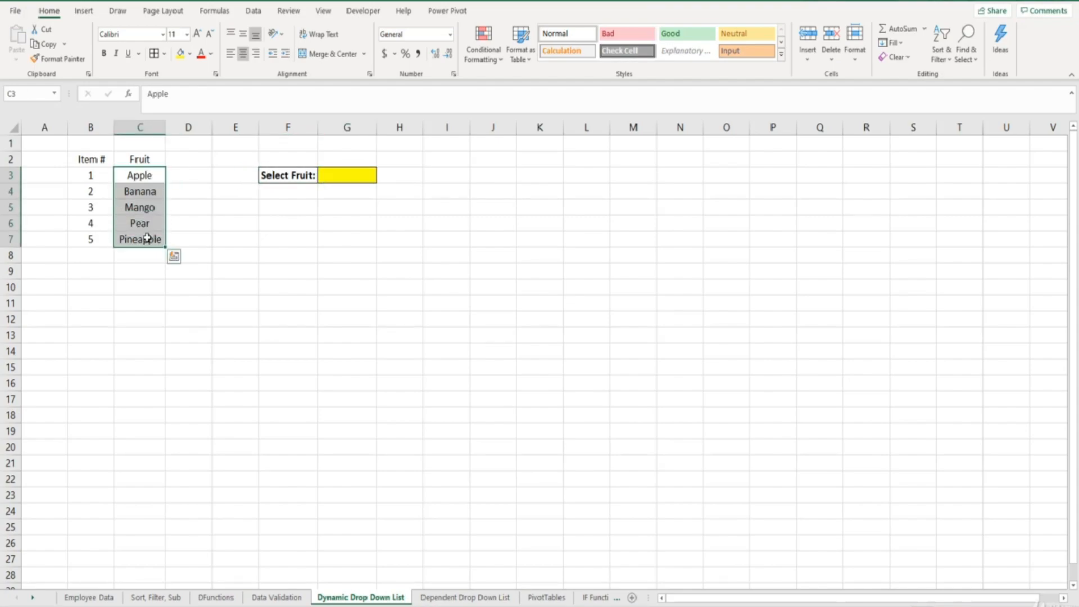
left_click(340, 177)
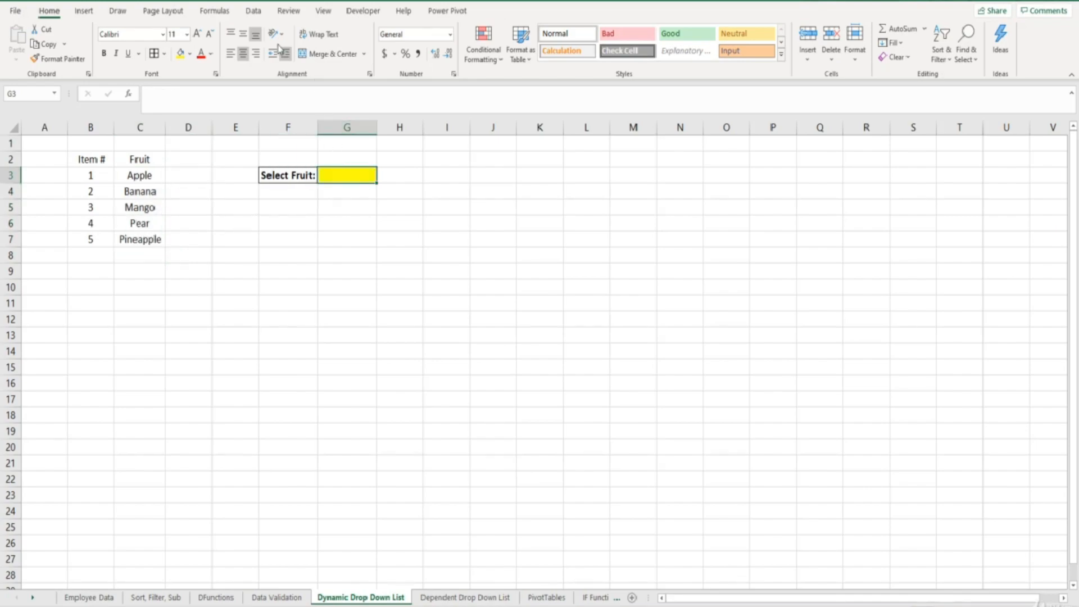
left_click(254, 11)
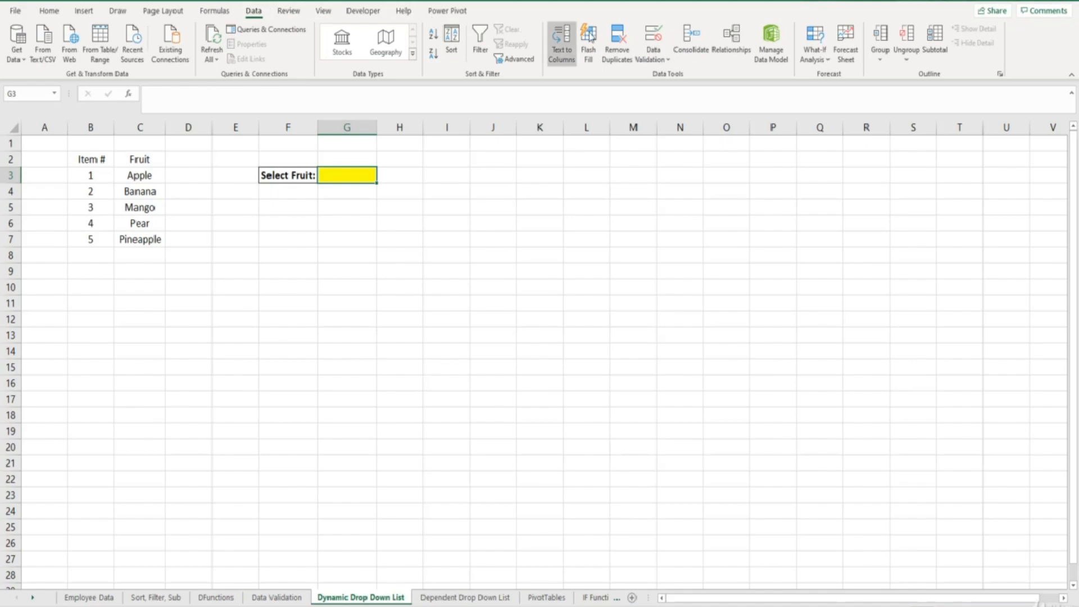
left_click(661, 36)
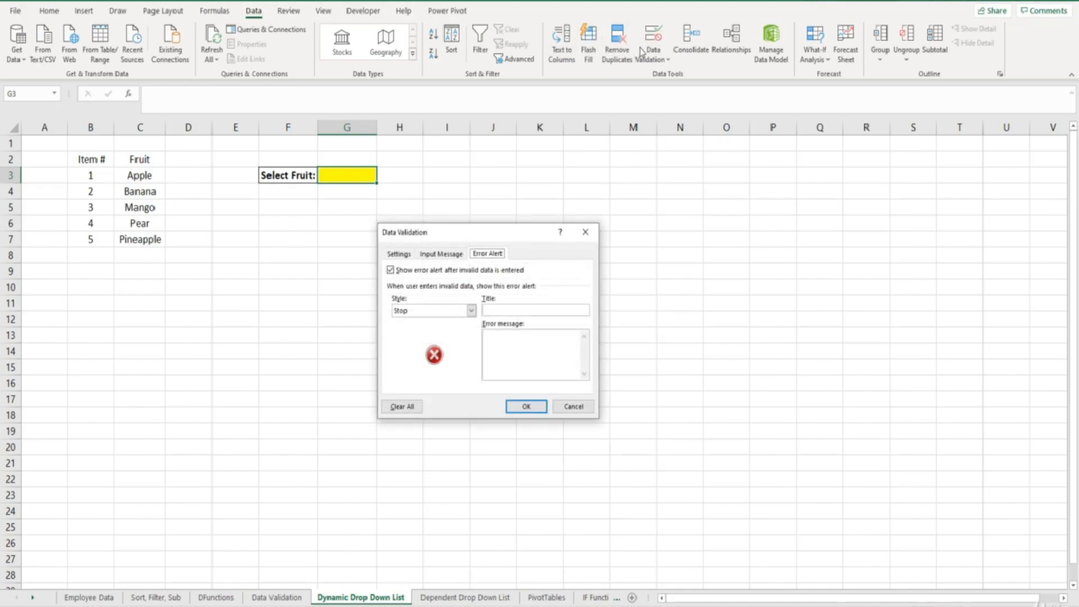
left_click(410, 258)
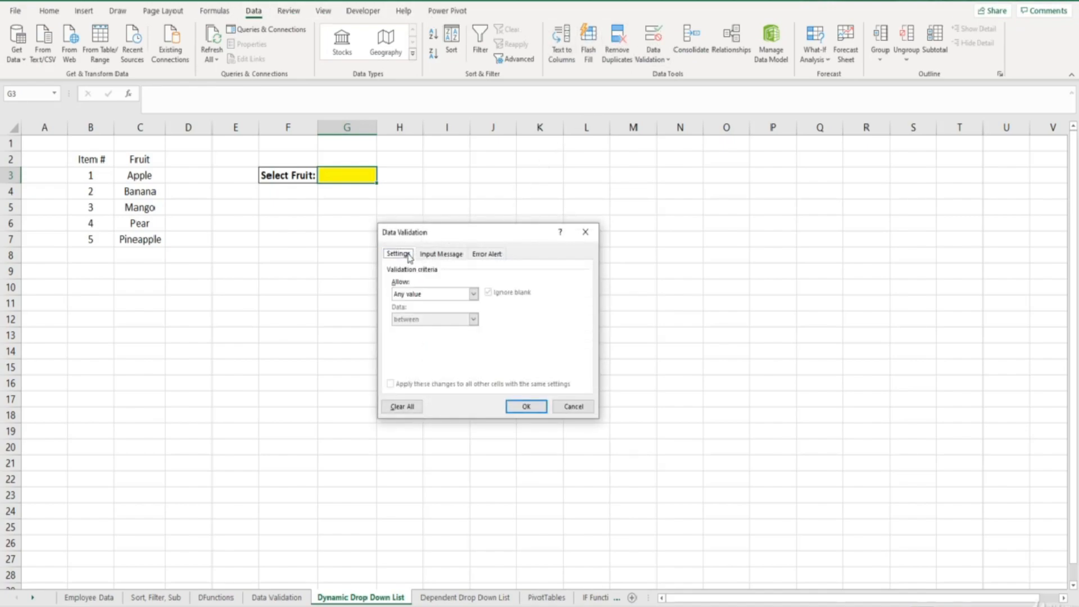
left_click(474, 293)
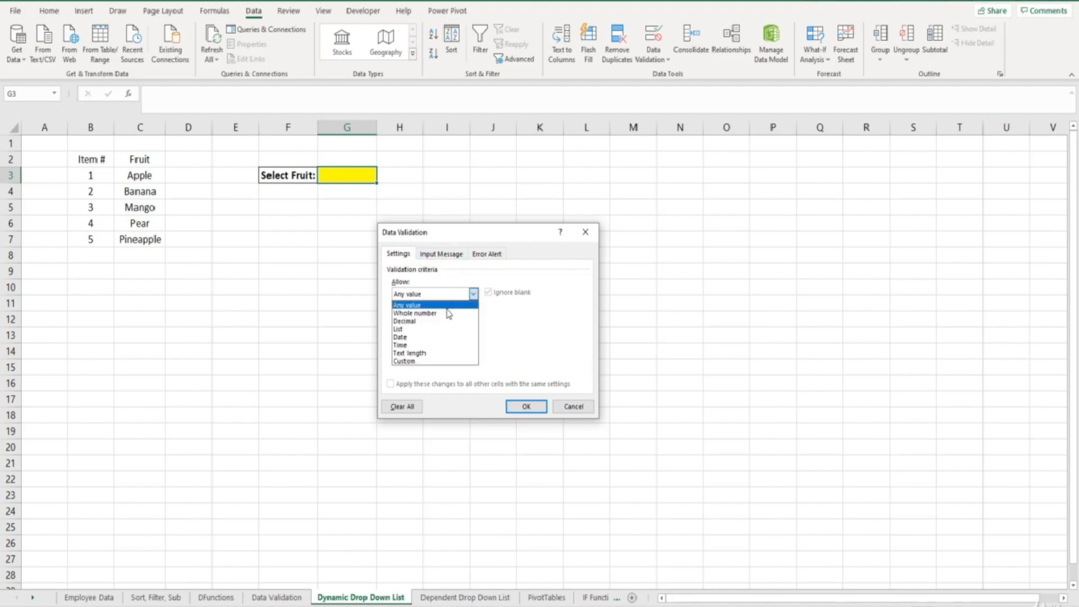
left_click(422, 329)
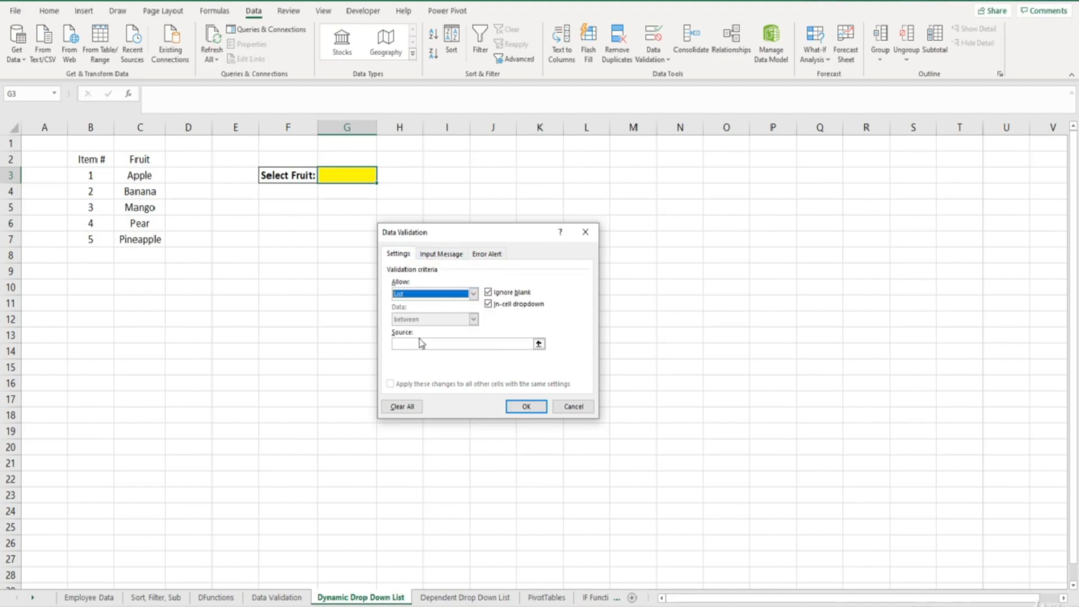
left_click(419, 344)
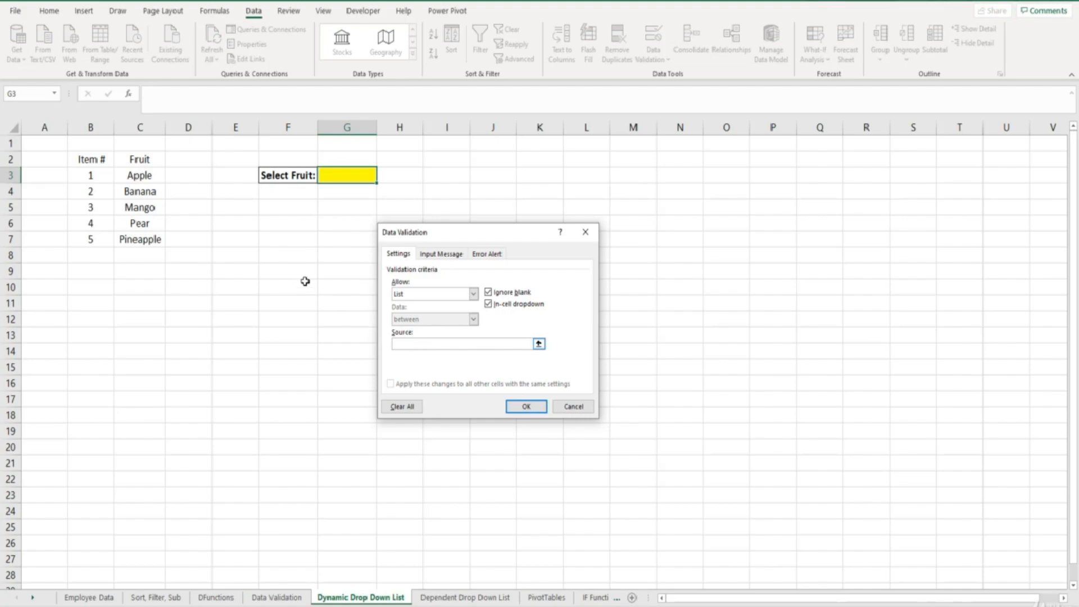
left_click_drag(140, 176, 136, 238)
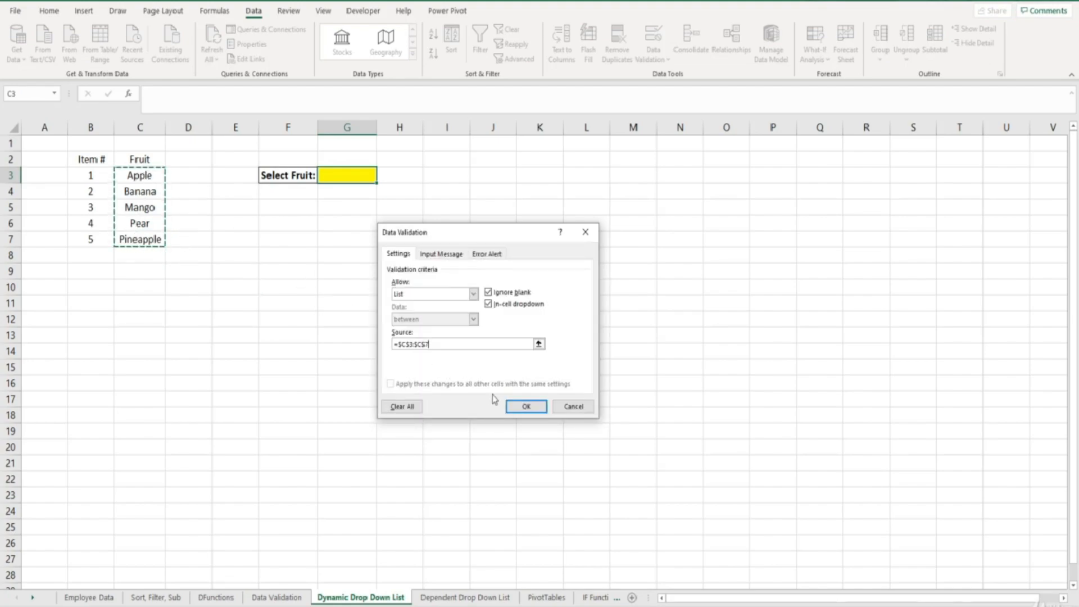
left_click(514, 406)
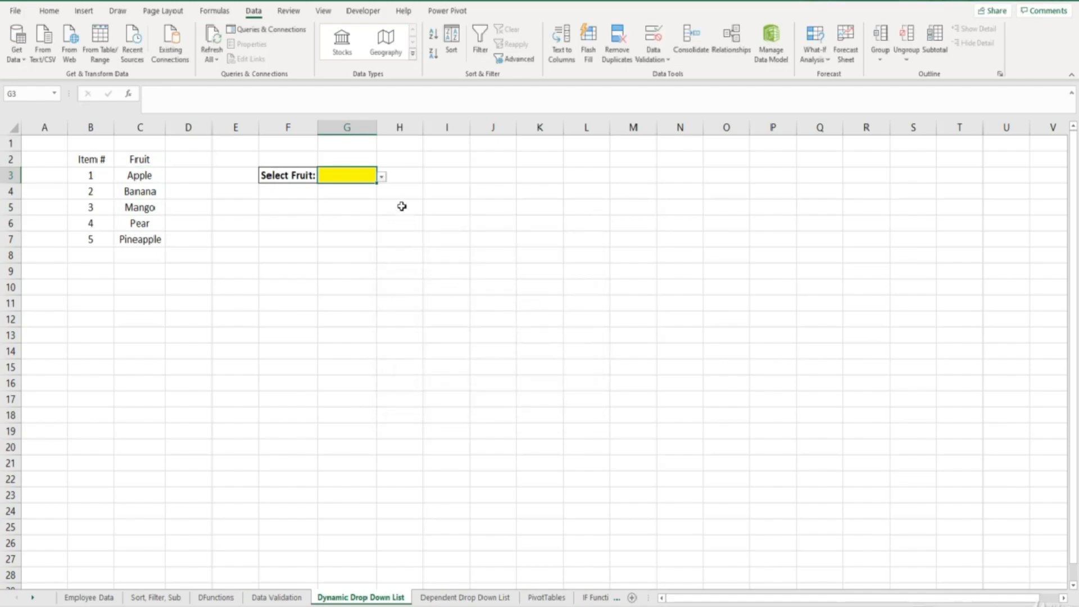
left_click(381, 177)
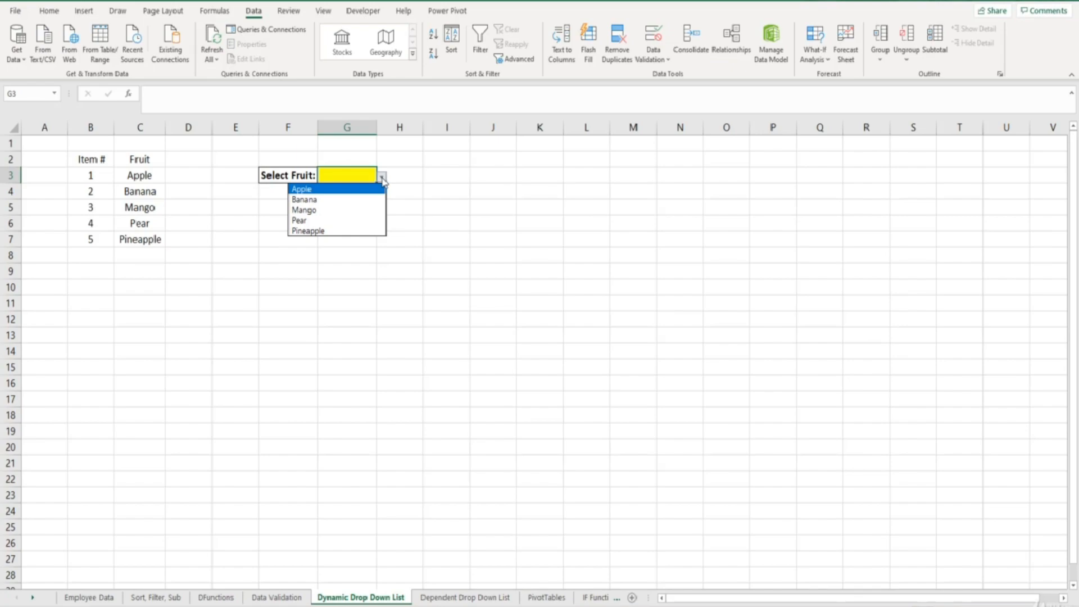
Step: Add item number 6 with the fruit Grape in row 8, directly below the plain fruit list
left_click(92, 254)
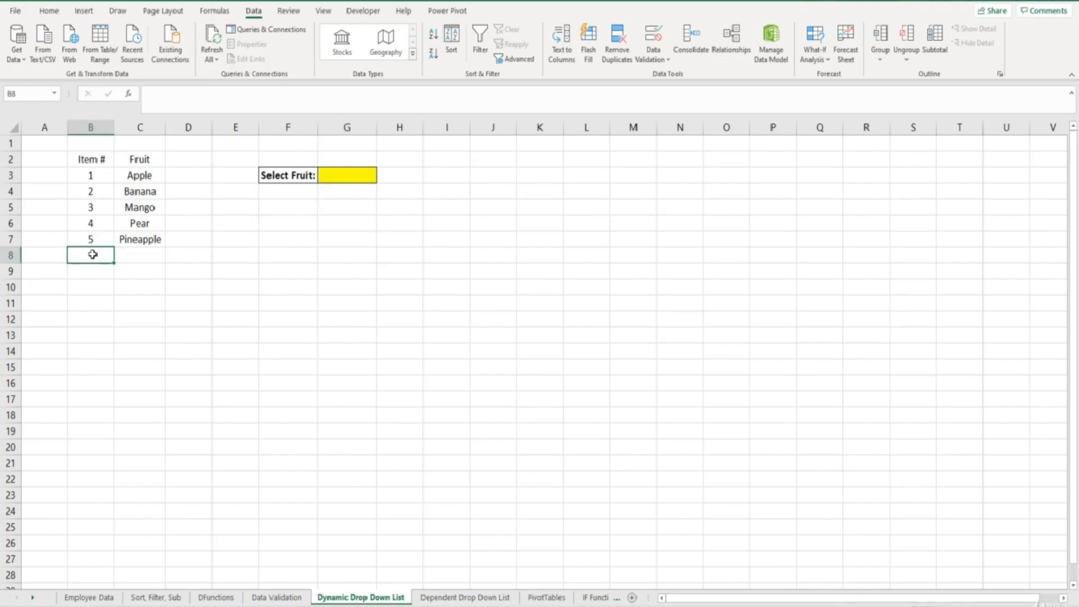
type("6")
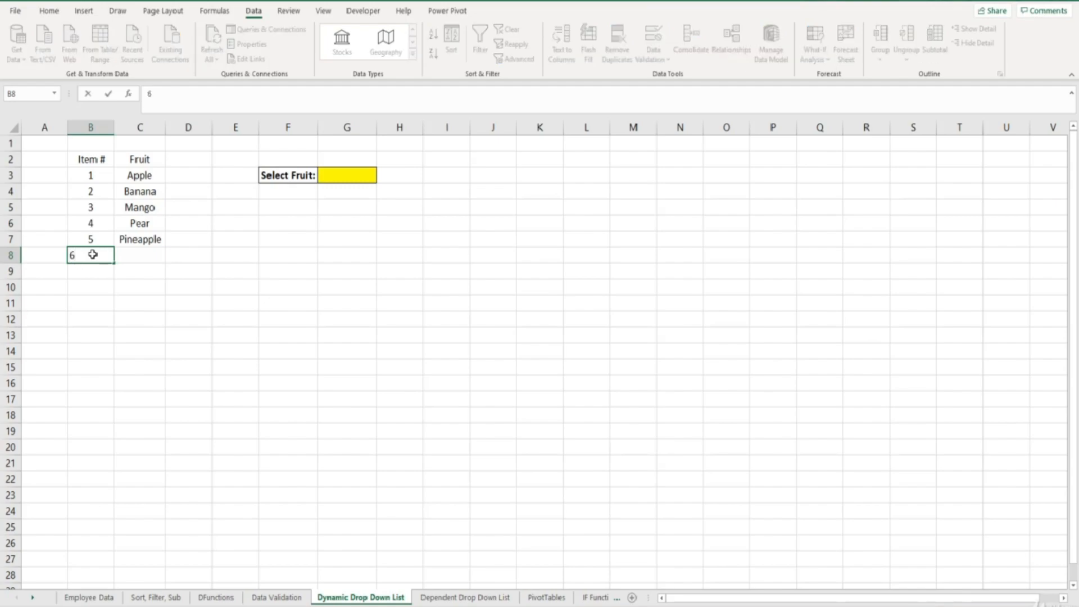
key("Tab")
type("G")
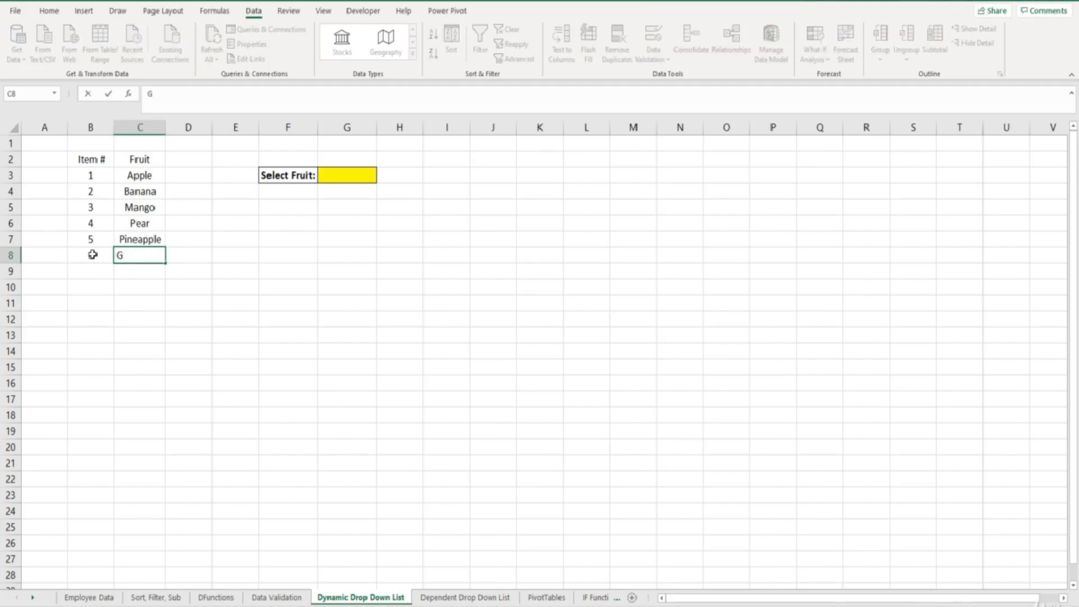
type("rape")
key("Tab")
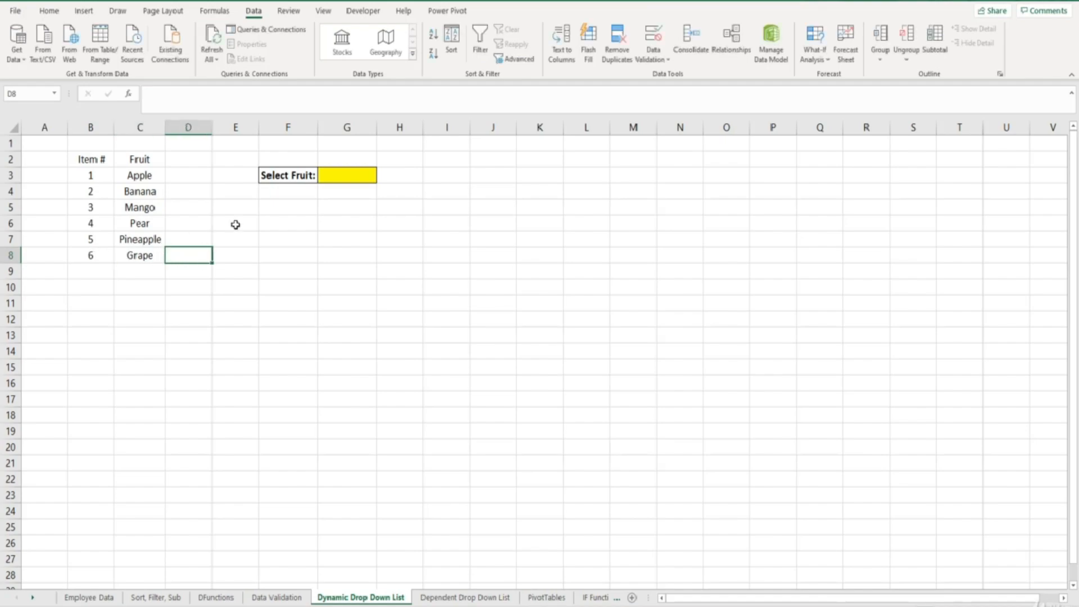
Step: Check the G3 drop-down for Grape and clear the item 6 entries in B8:C8
left_click(345, 174)
left_click(382, 179)
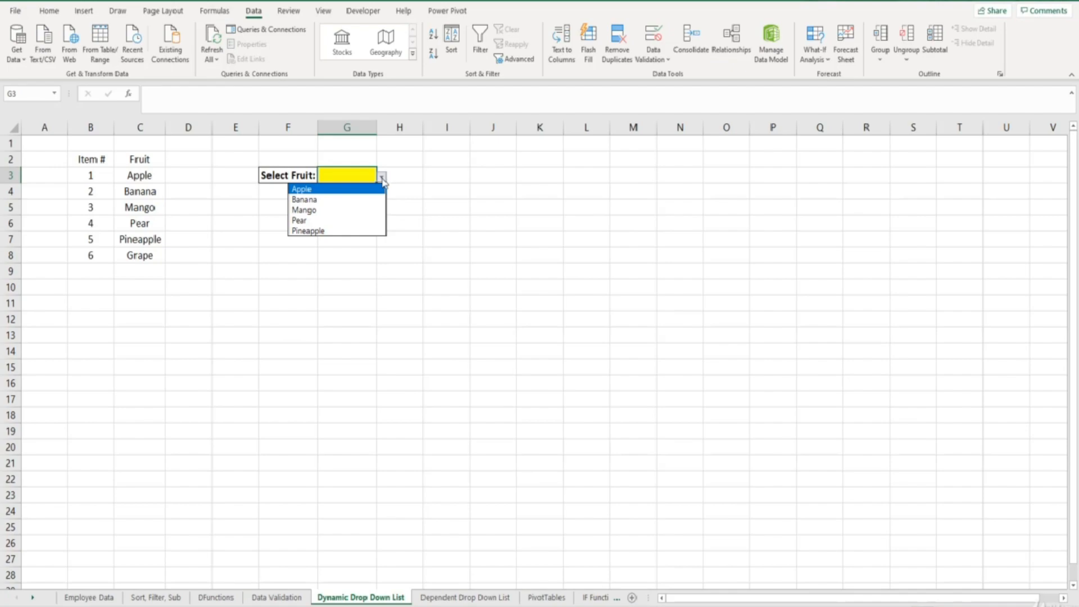
left_click(88, 254)
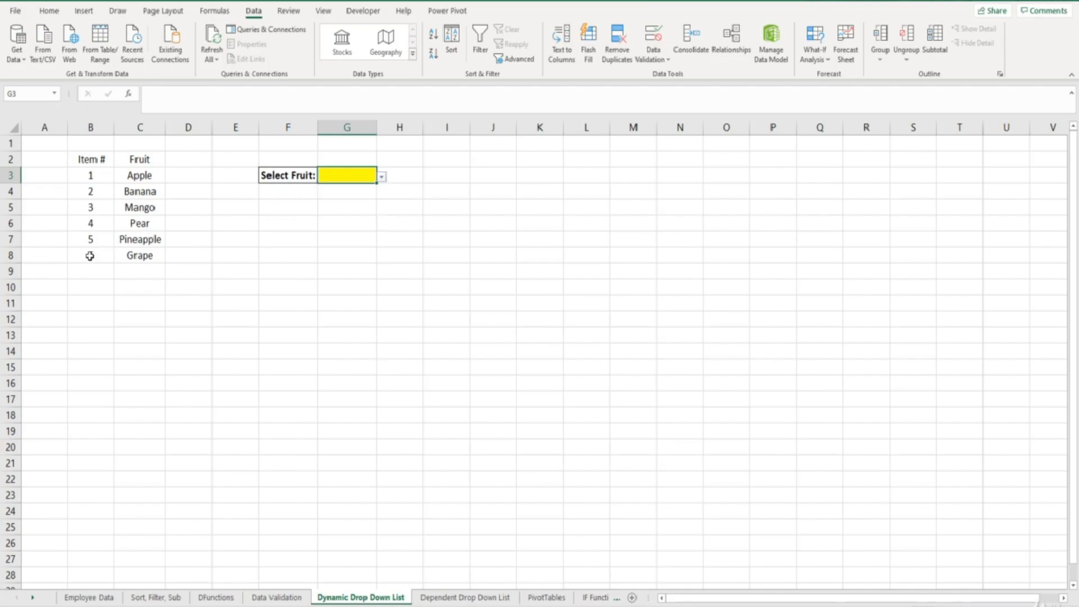
left_click_drag(90, 255, 125, 259)
key("Delete")
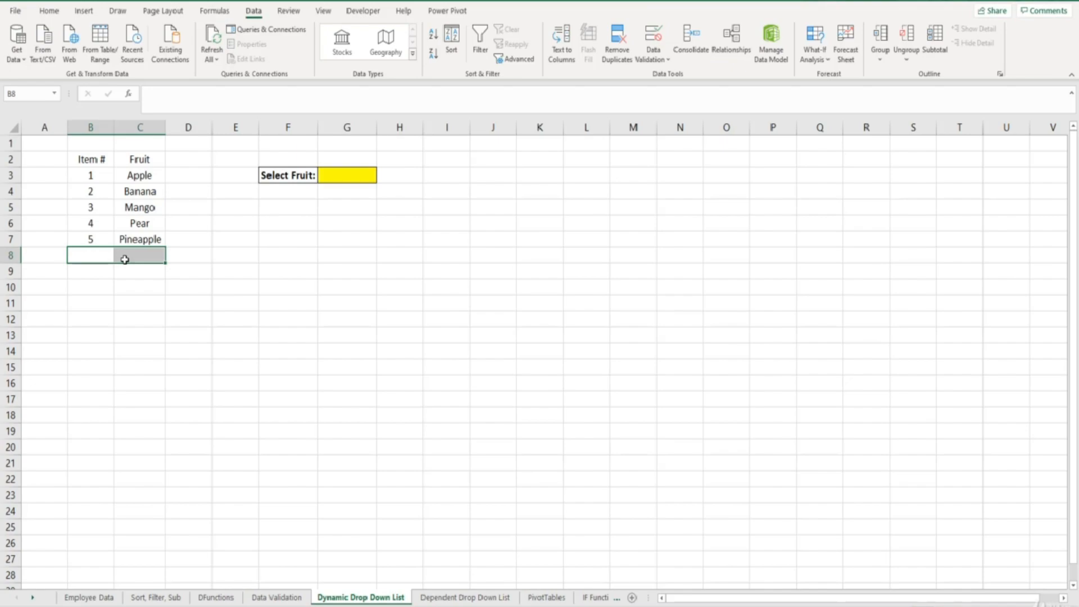
Step: Convert the fruit list B2:C7 into a table with headers
left_click_drag(90, 160, 129, 237)
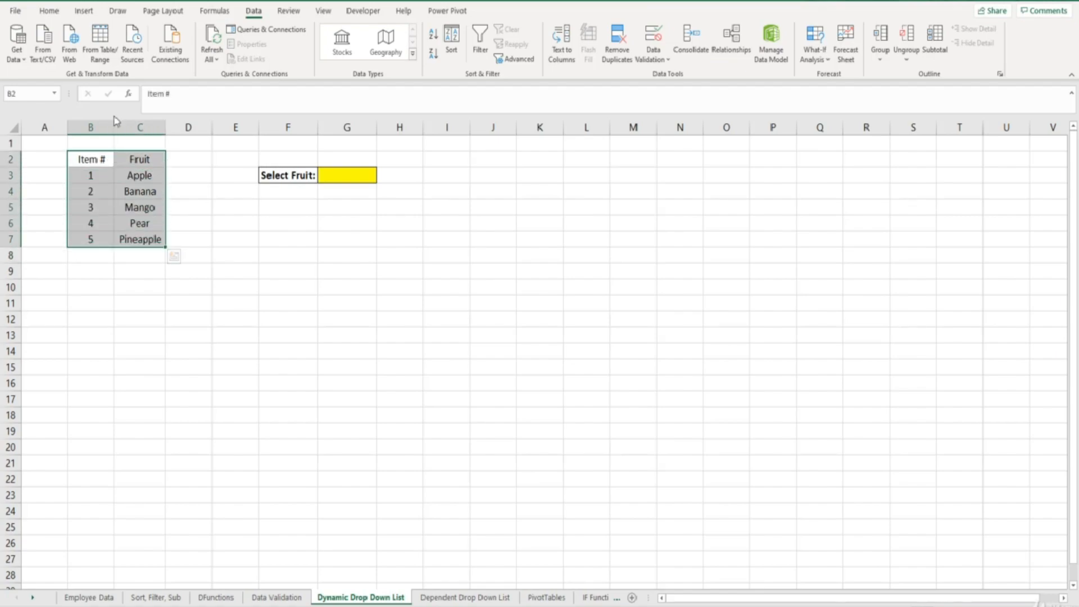
left_click(87, 13)
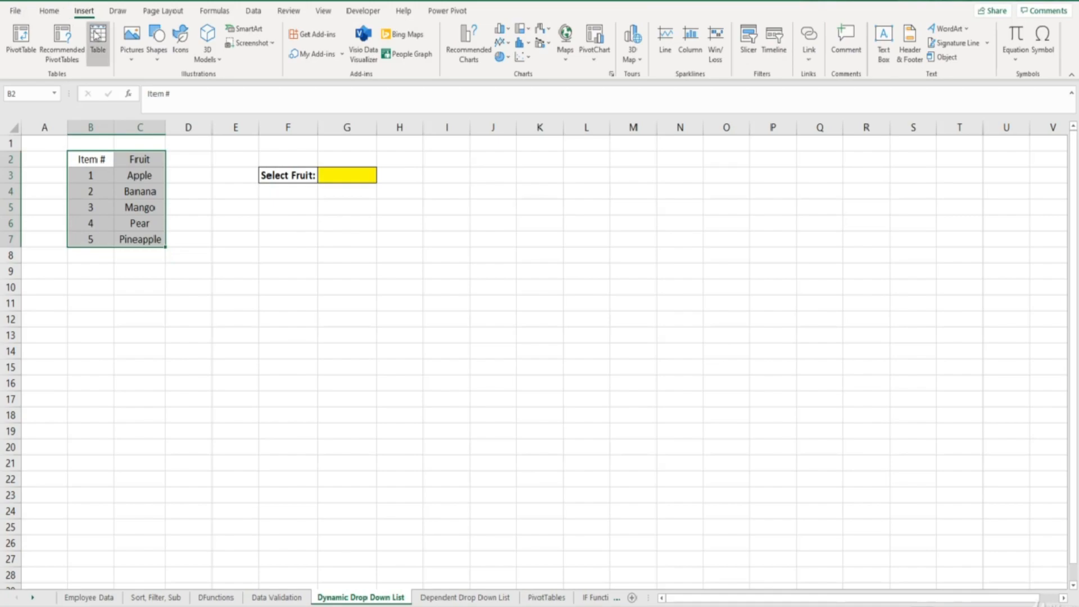
left_click(97, 35)
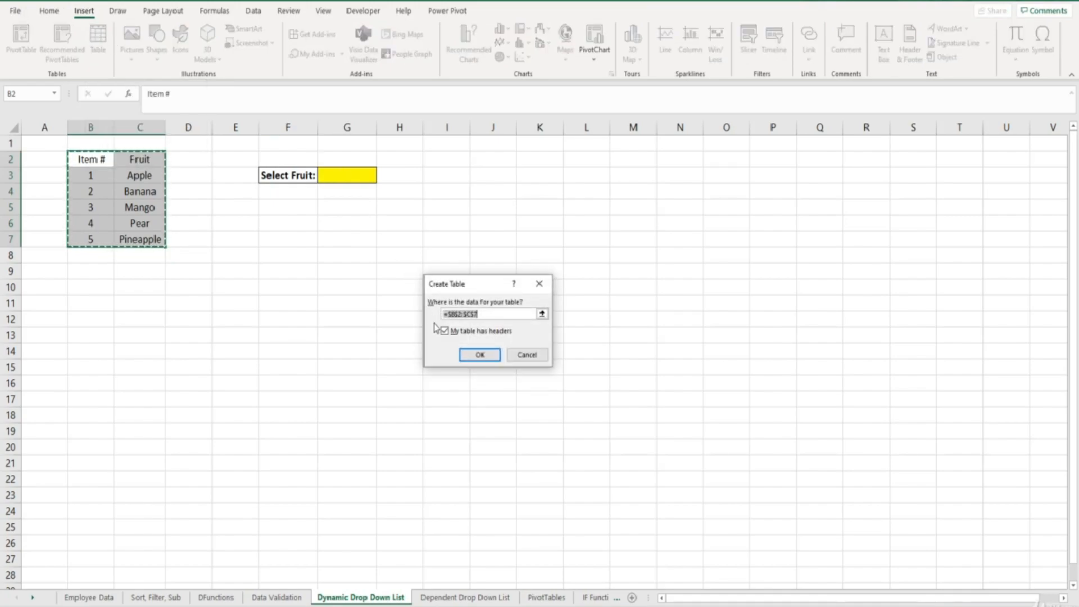
left_click(480, 355)
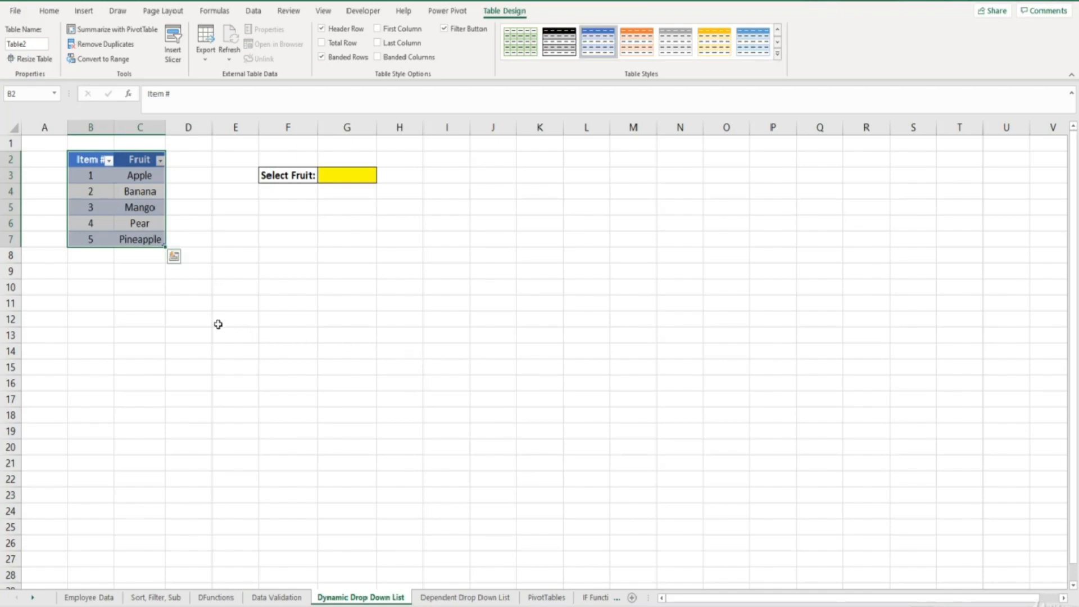
Step: Extend the fruit table with item number 6, Grape, in row 8
left_click(93, 258)
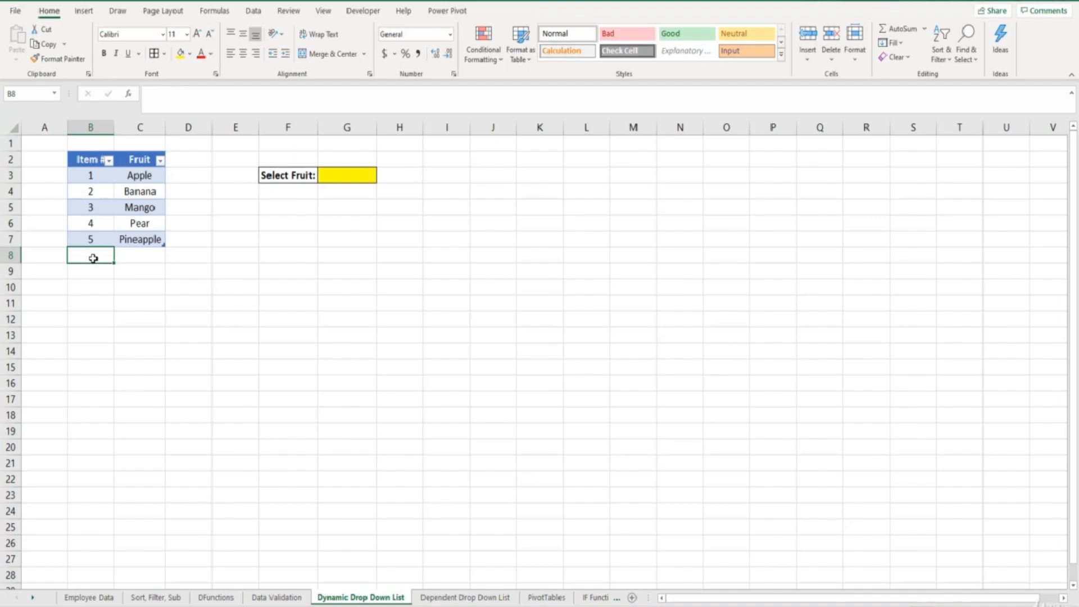
type("6")
key("Tab")
type("Grape")
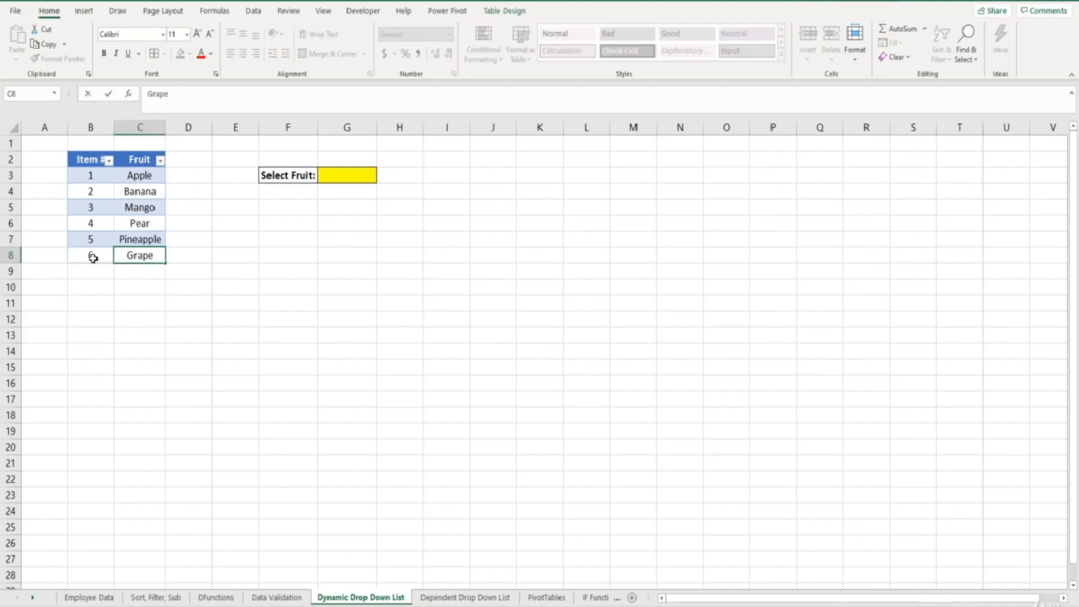
key("Return")
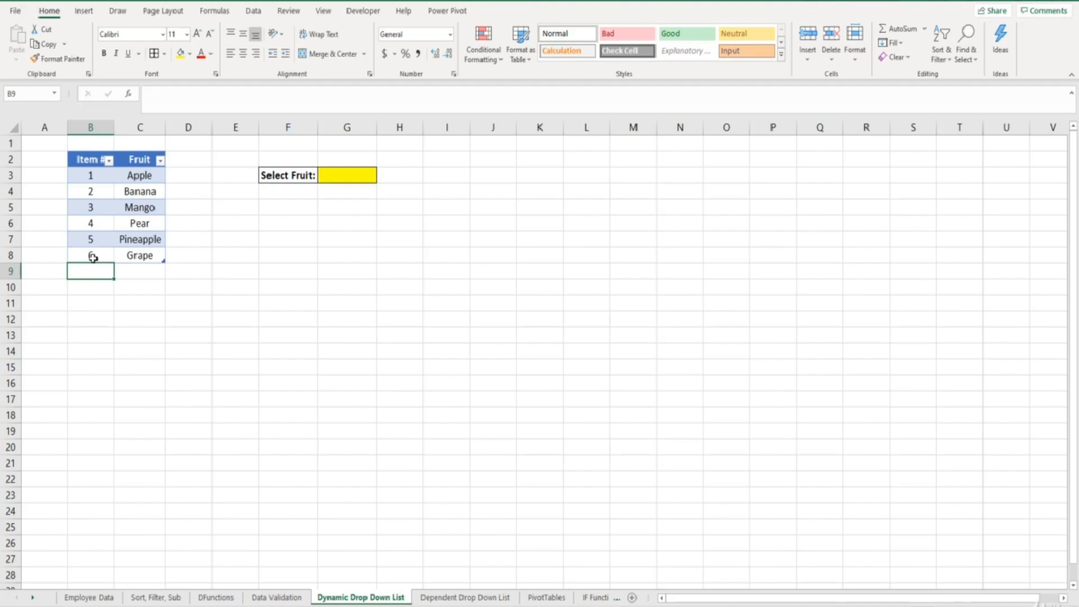
Step: Choose Grape from the drop-down list in the Select Fruit cell G3
left_click(358, 171)
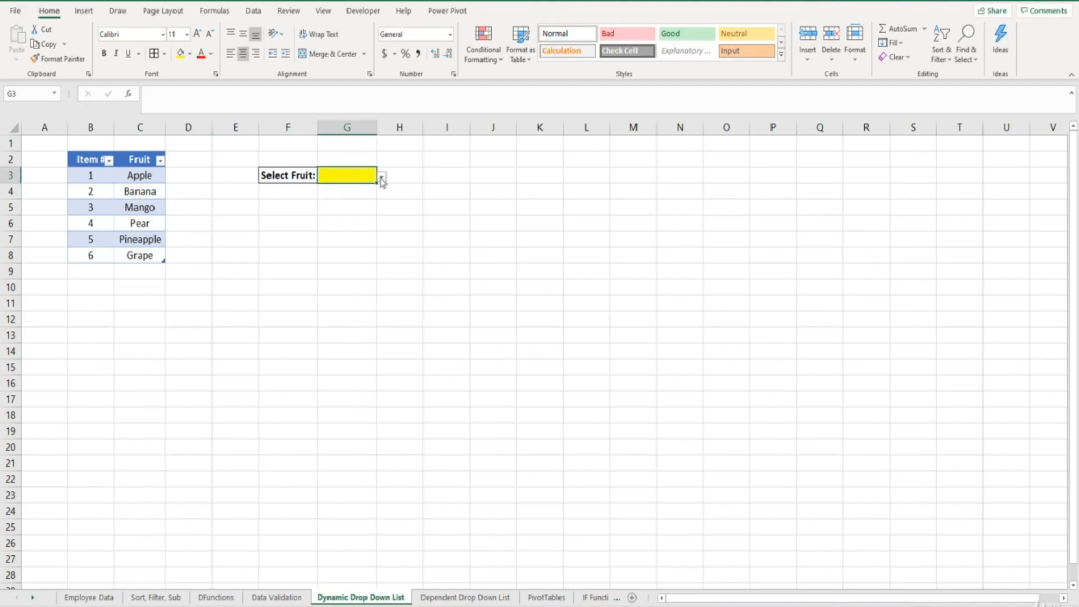
left_click(381, 178)
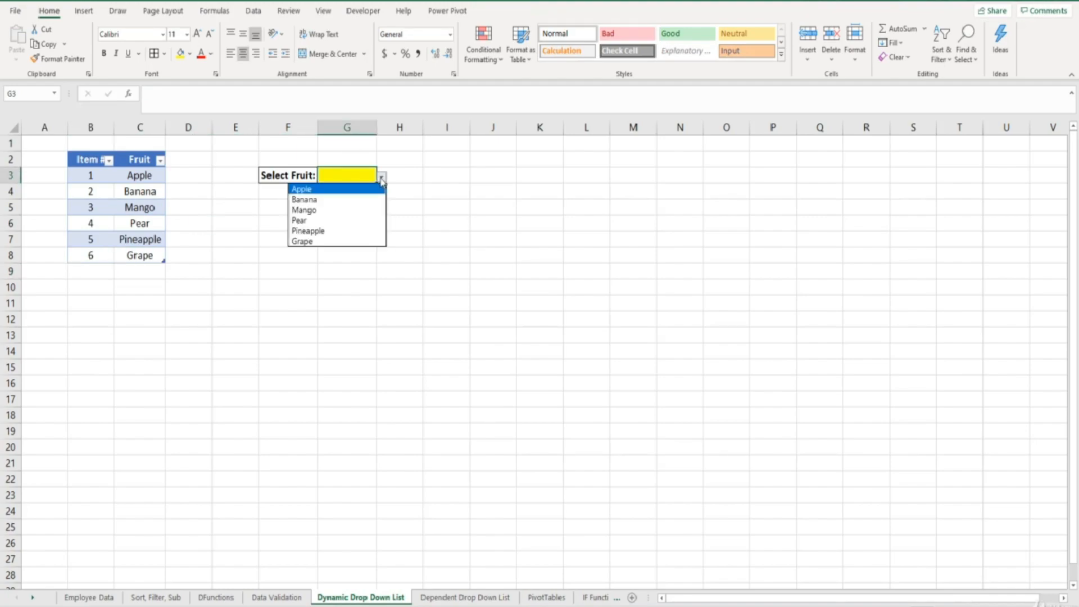
left_click(335, 242)
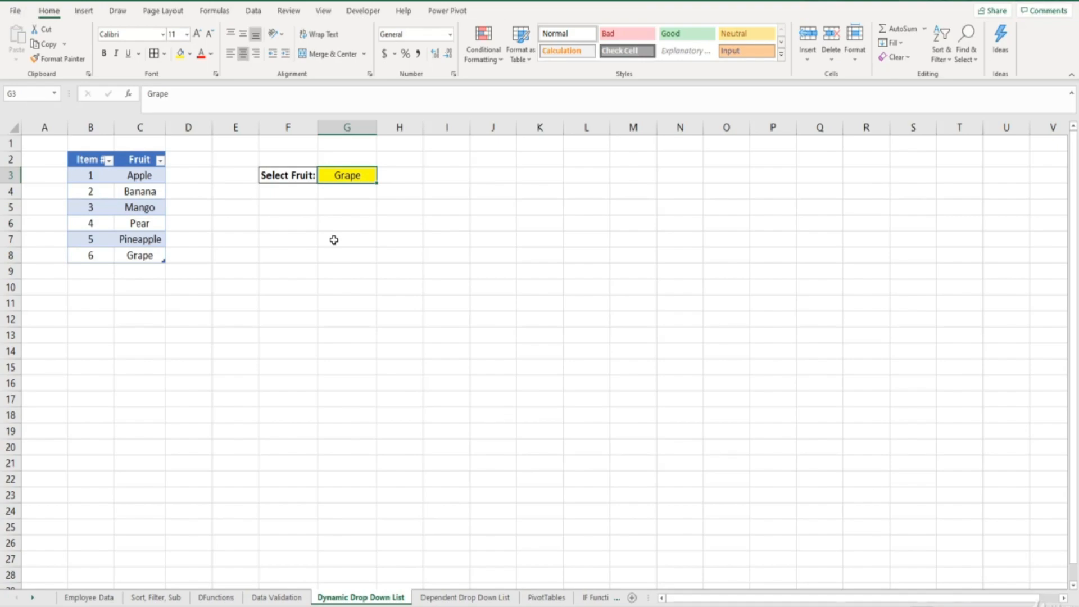
Step: Examine the source range in G3's data validation settings against the original fruit cells C3:C7, leaving the settings unchanged
left_click(145, 177)
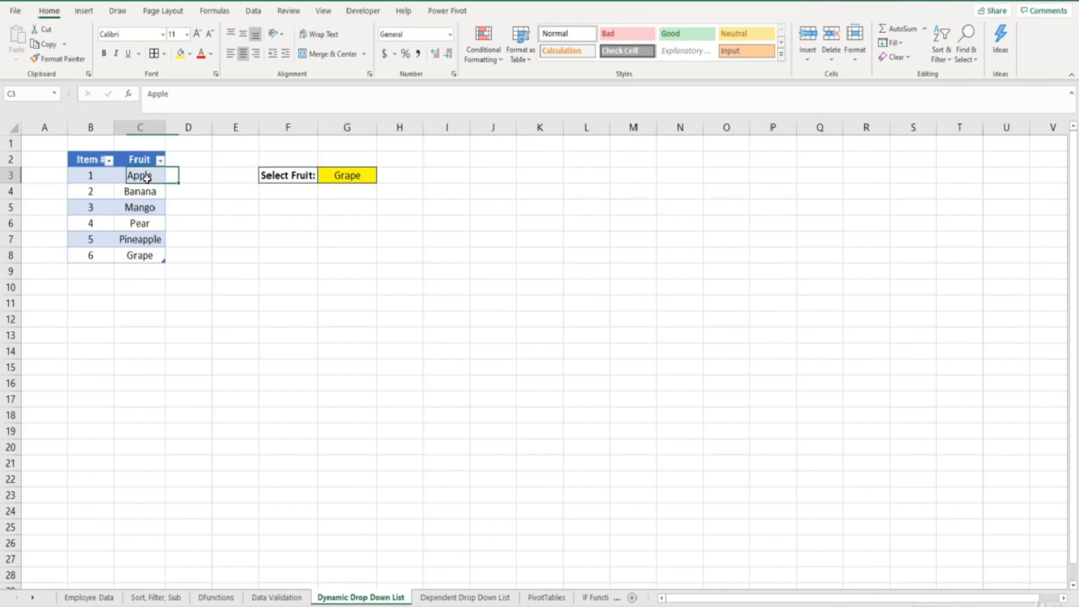
left_click_drag(147, 177, 147, 237)
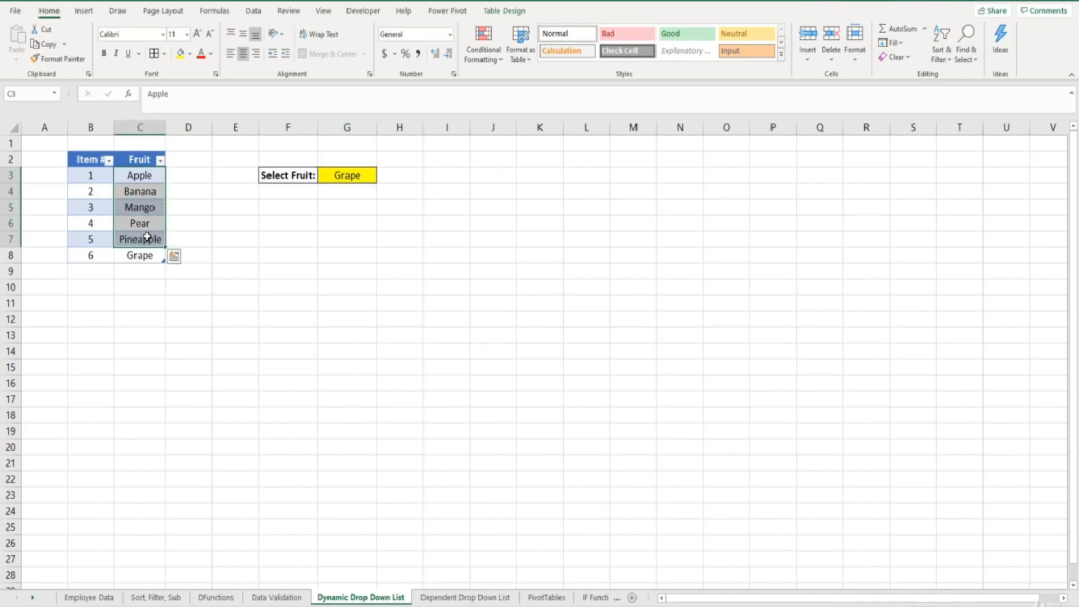
left_click(344, 176)
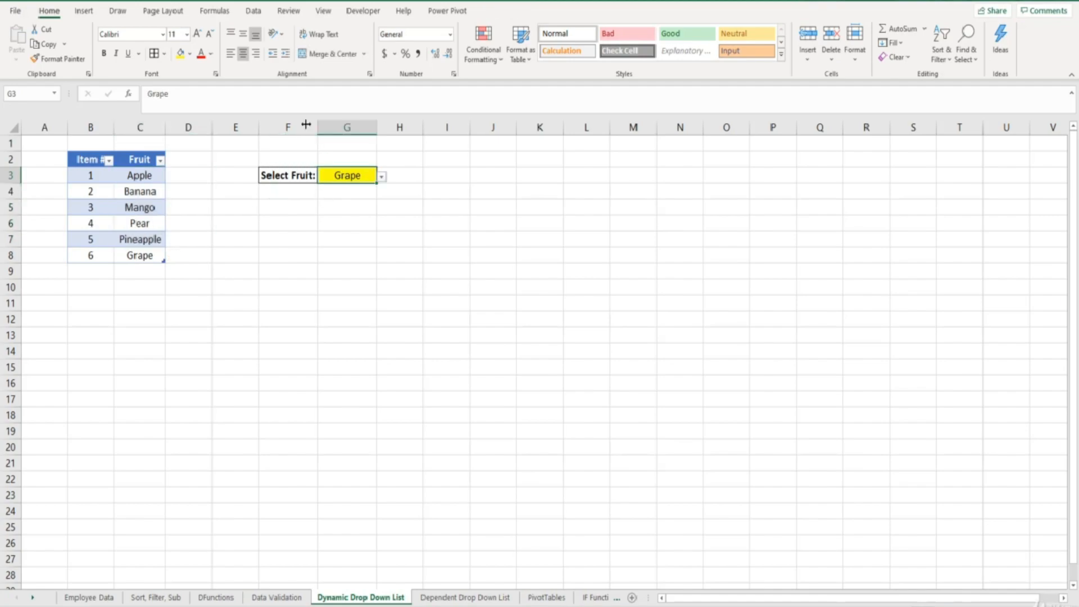
left_click(253, 10)
left_click(651, 34)
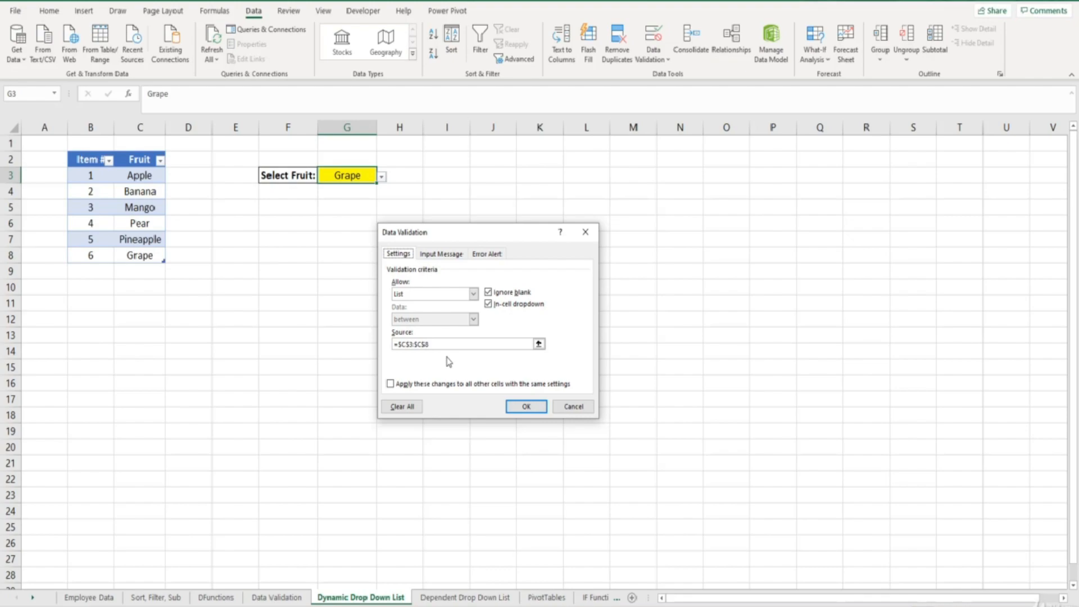
left_click(573, 406)
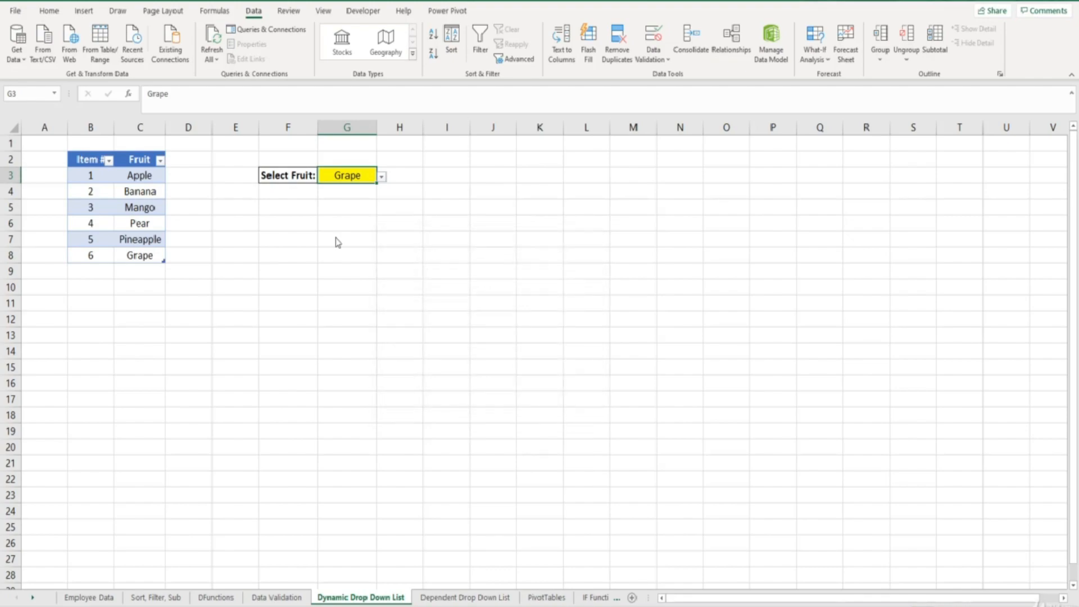
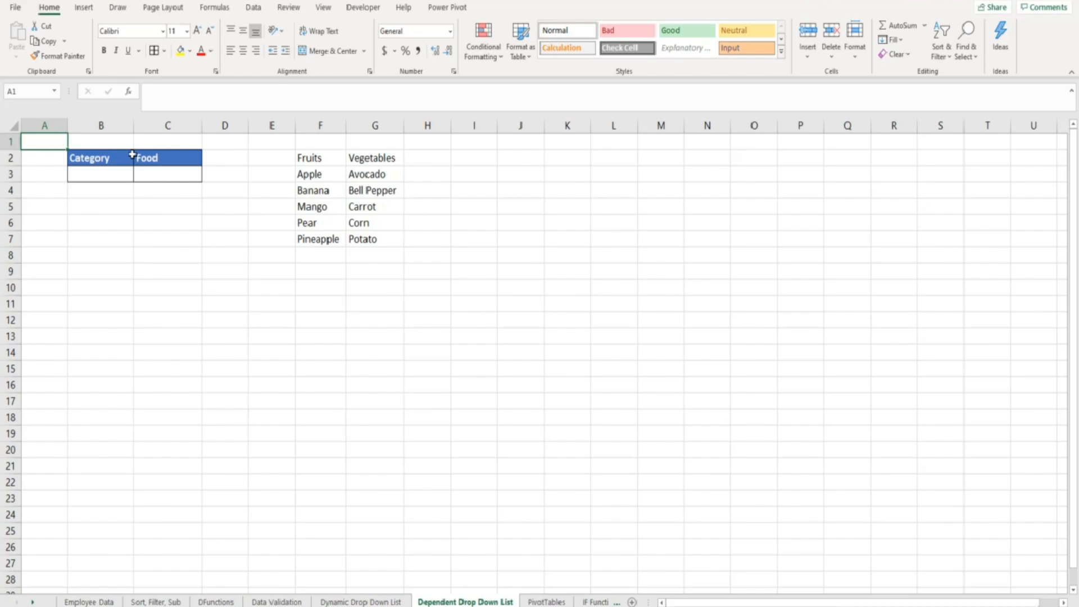
left_click_drag(320, 157, 327, 236)
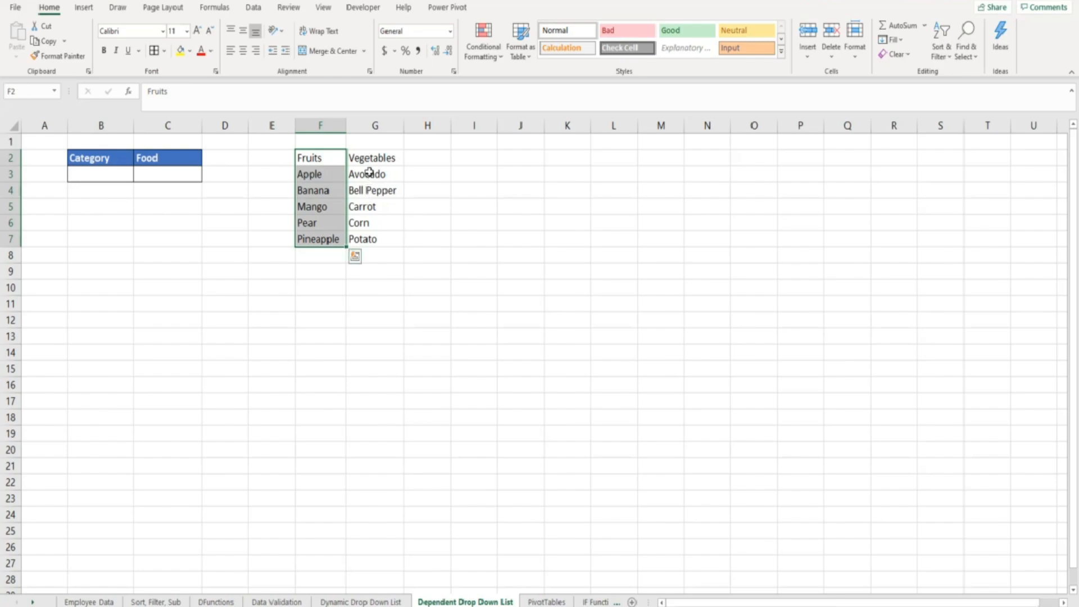
left_click_drag(368, 157, 370, 238)
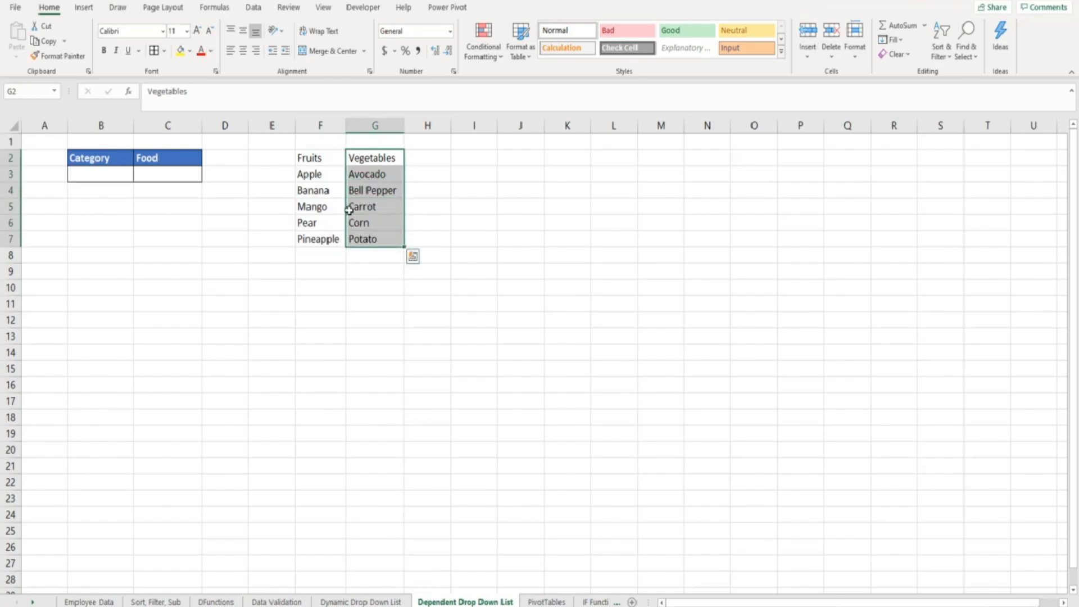
left_click_drag(315, 157, 355, 157)
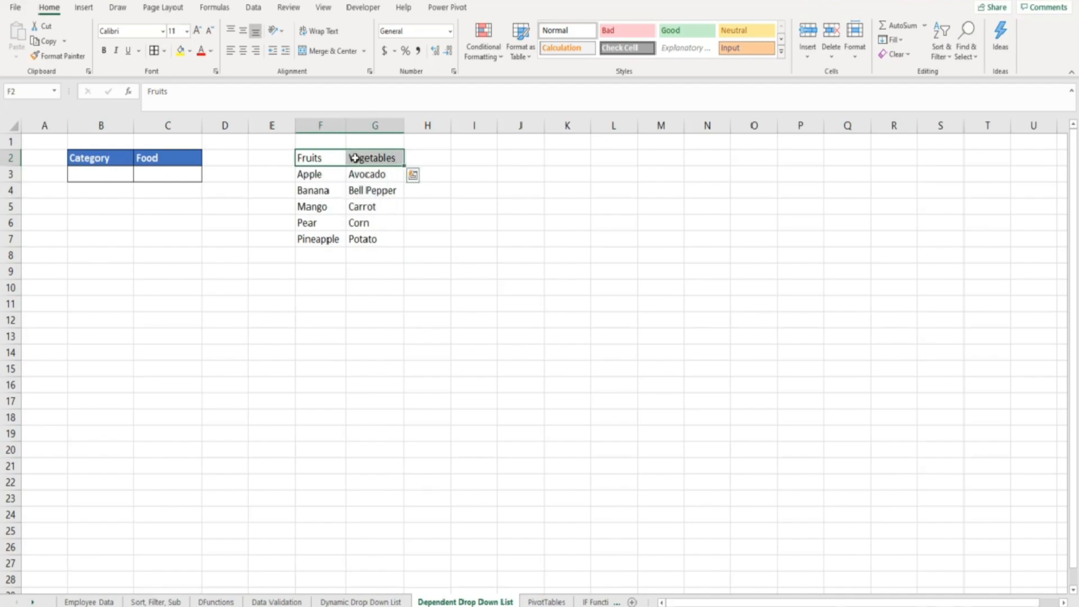
left_click(104, 174)
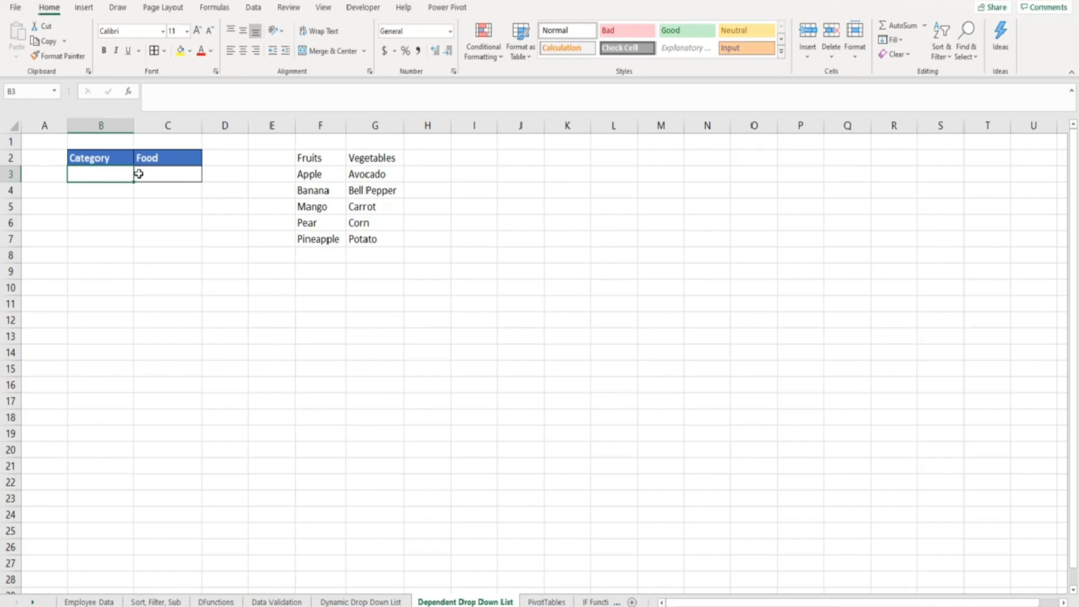
left_click(163, 174)
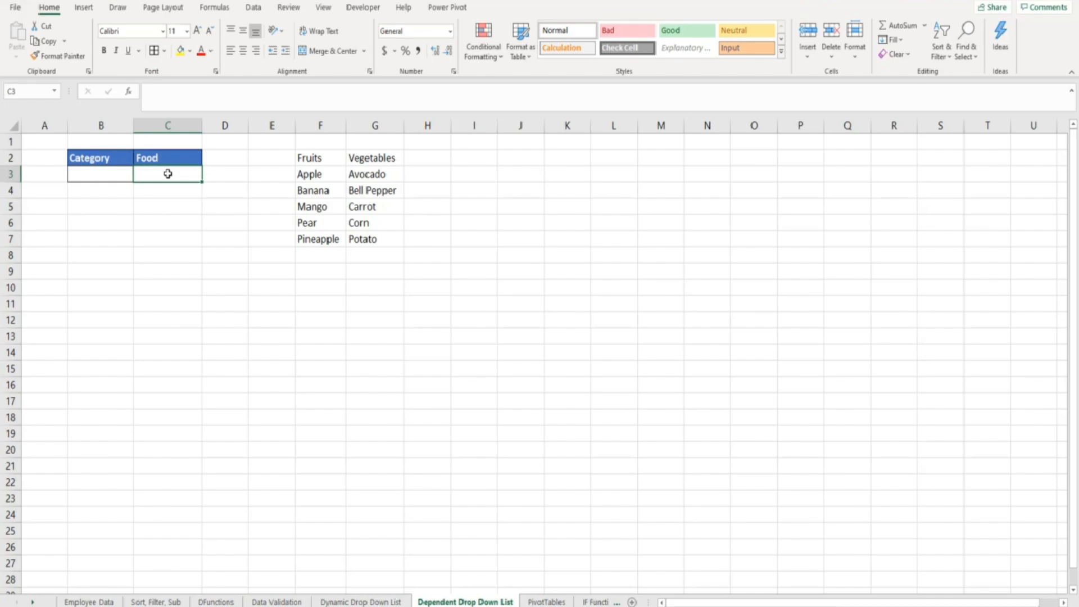
Step: Convert the Fruits and Vegetables lists in F2:G7 into a table with headers
left_click_drag(309, 157, 375, 241)
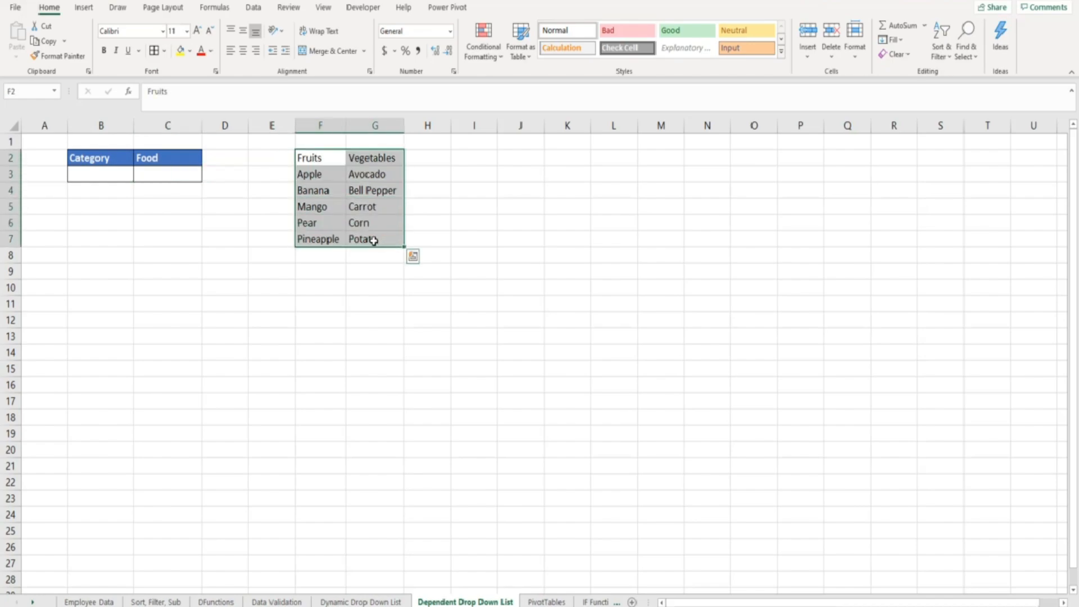
left_click(84, 8)
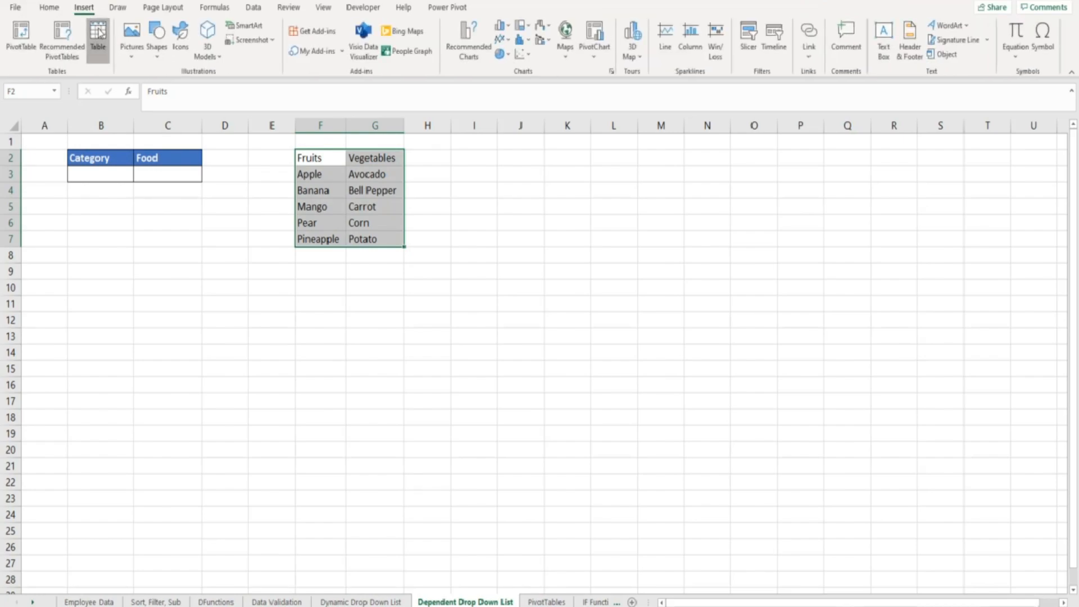
left_click(98, 32)
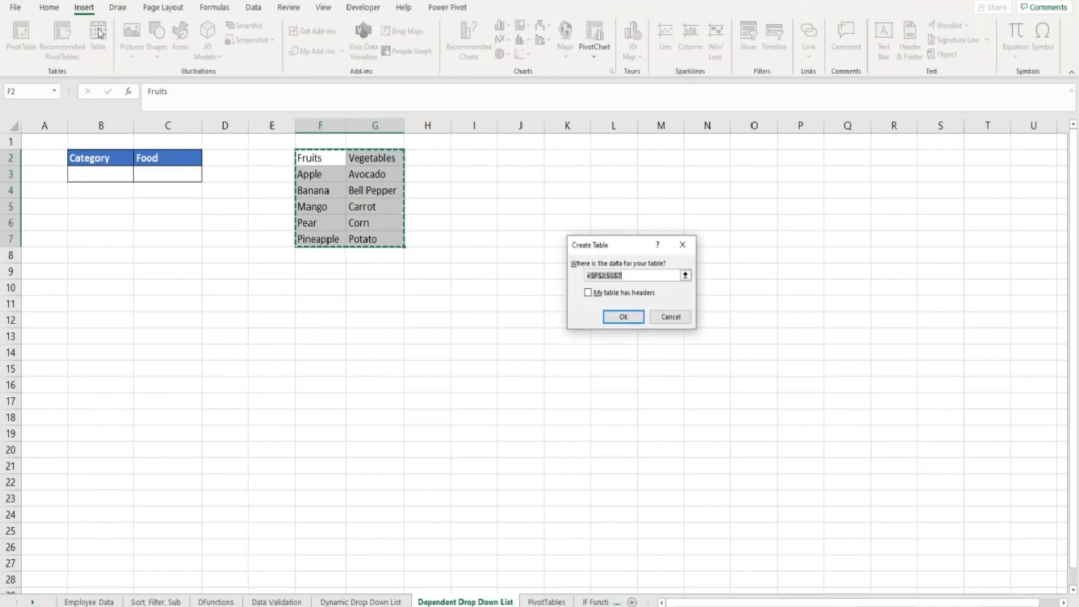
left_click(588, 293)
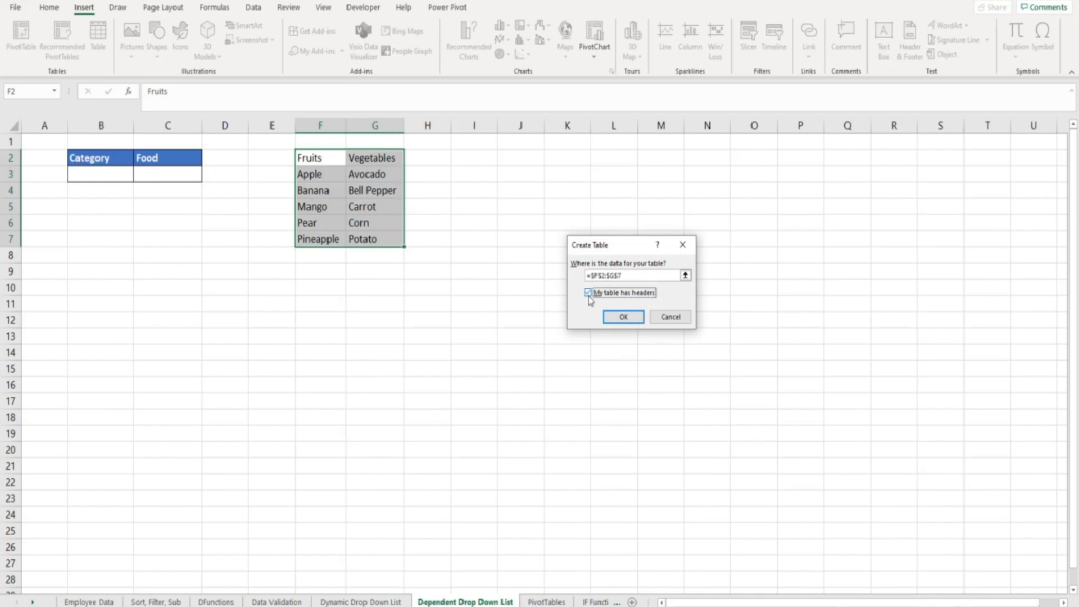
left_click(619, 318)
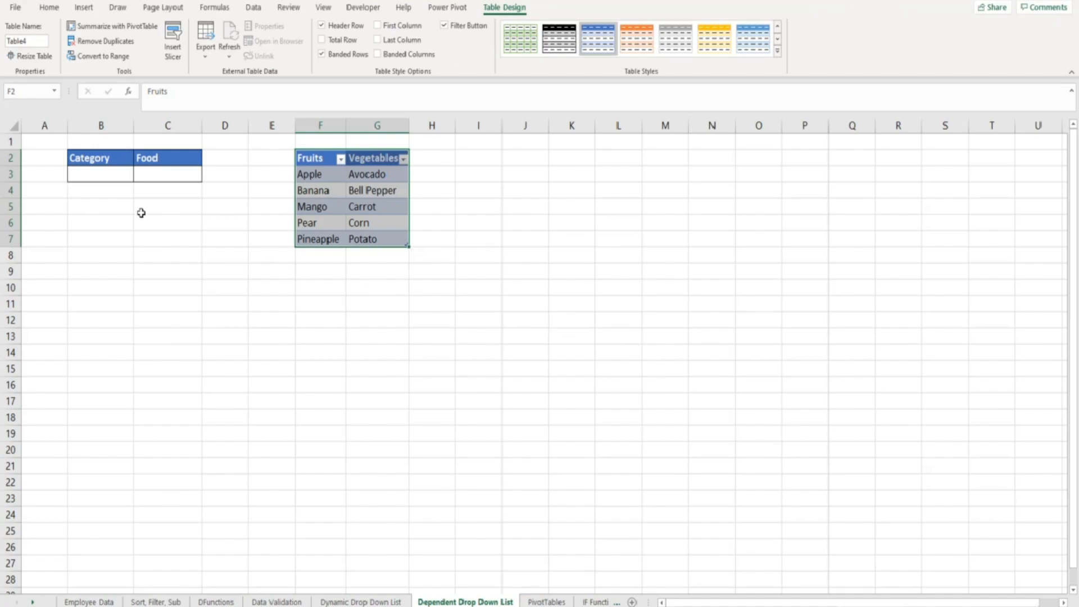
Step: Add list data validation to the Category cell B3, using the table headers F2:G2 as the source
left_click(105, 176)
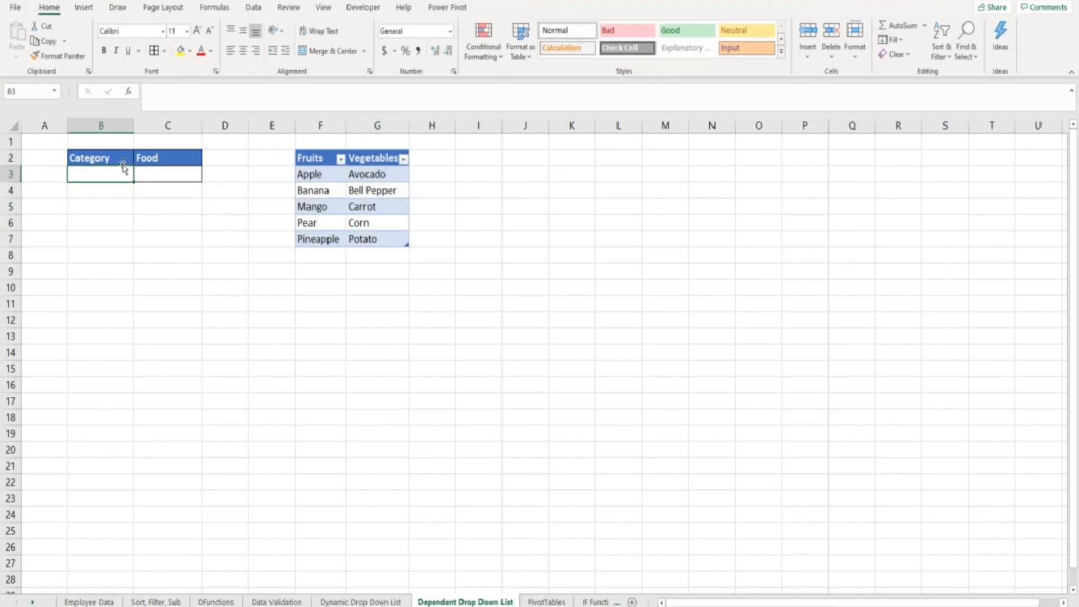
left_click(253, 9)
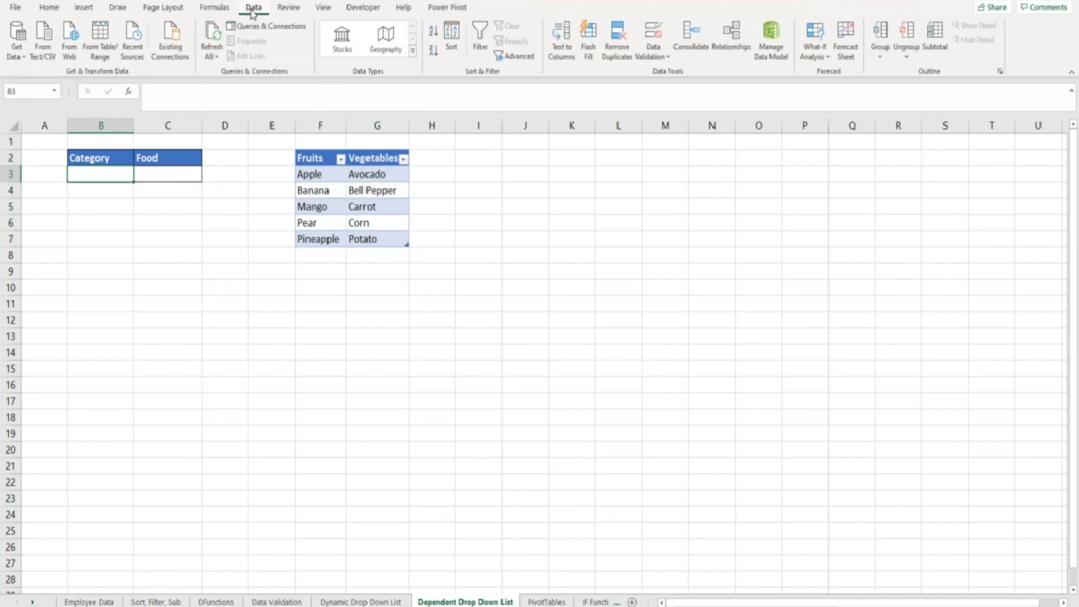
left_click(653, 38)
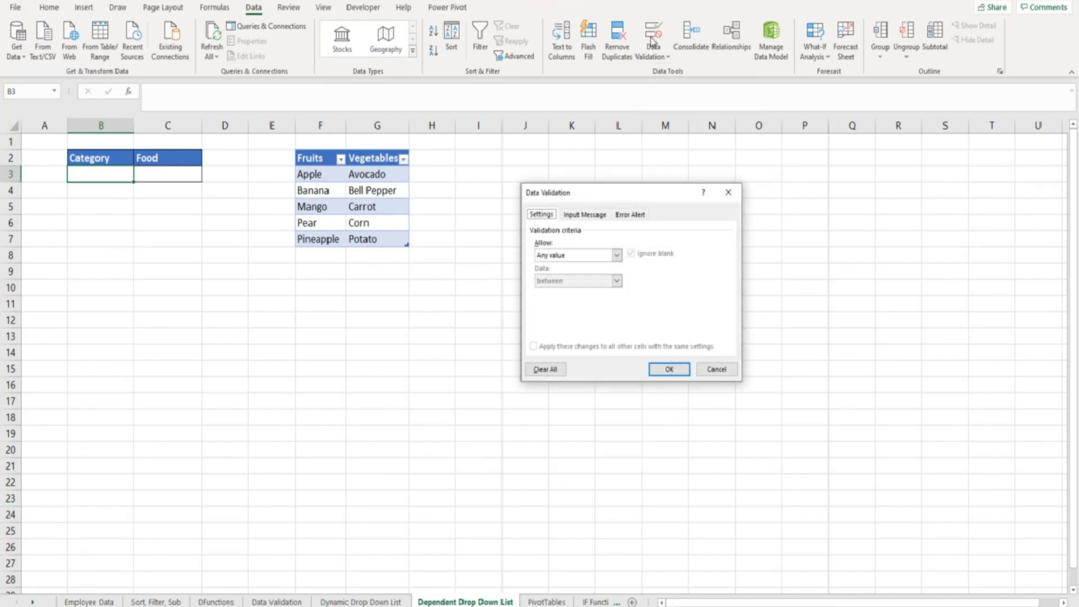
left_click(616, 256)
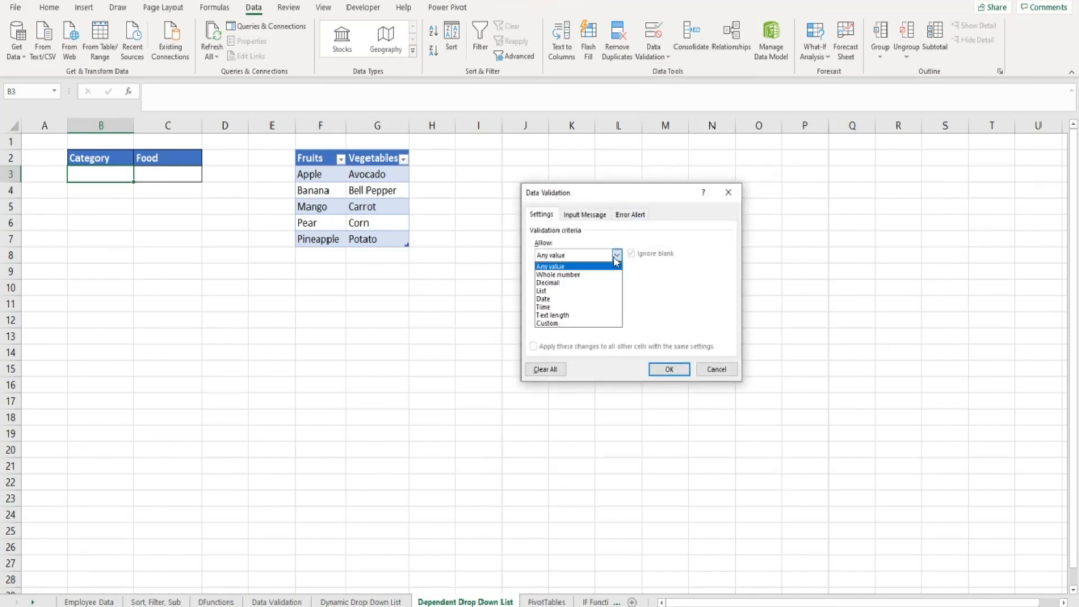
left_click(576, 291)
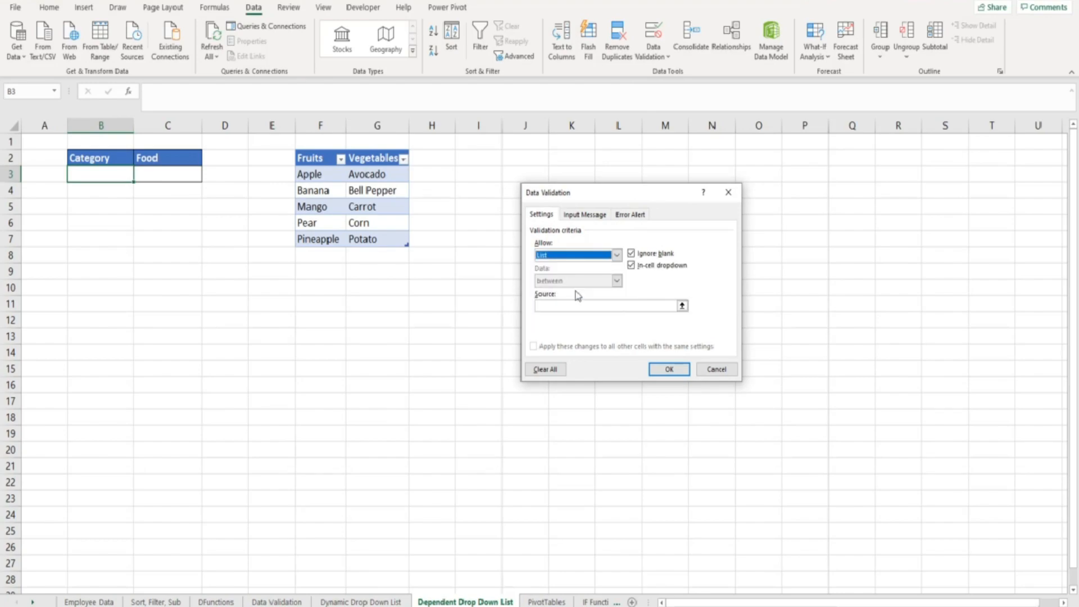
left_click(574, 305)
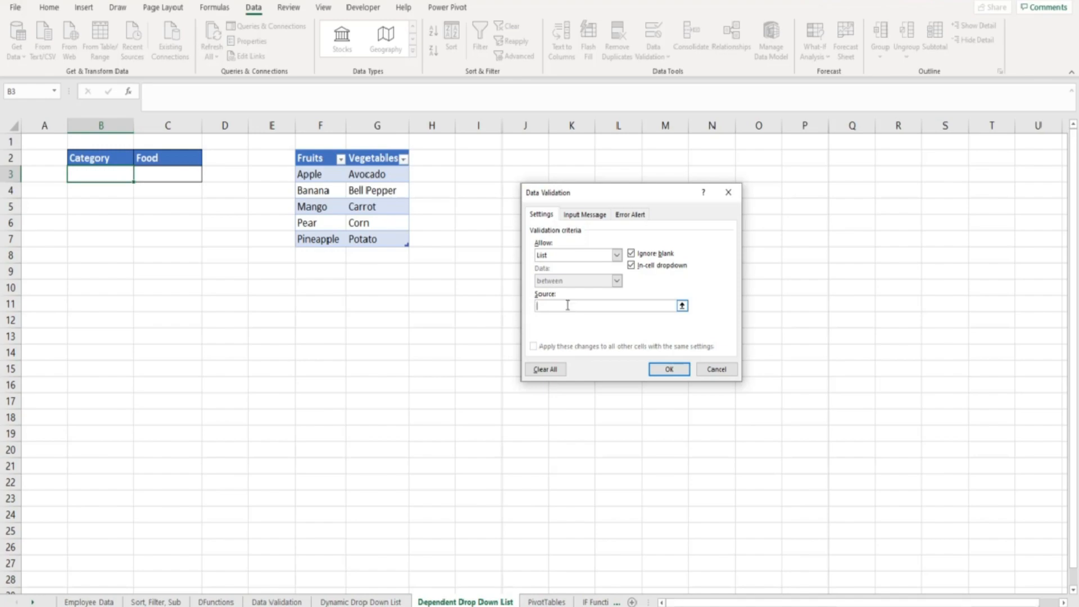
left_click_drag(329, 158, 358, 158)
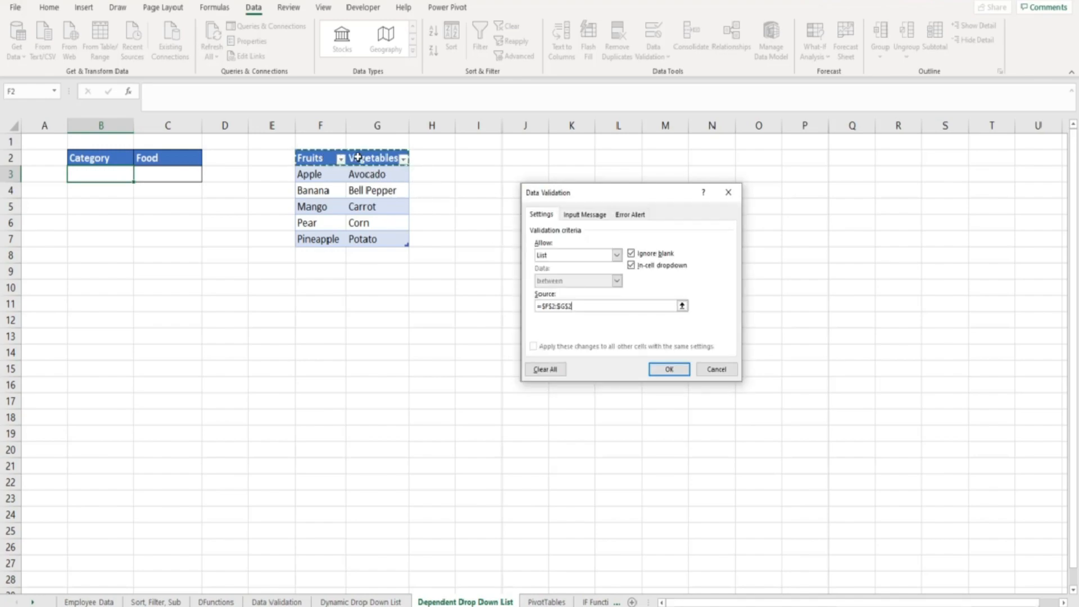
left_click(655, 371)
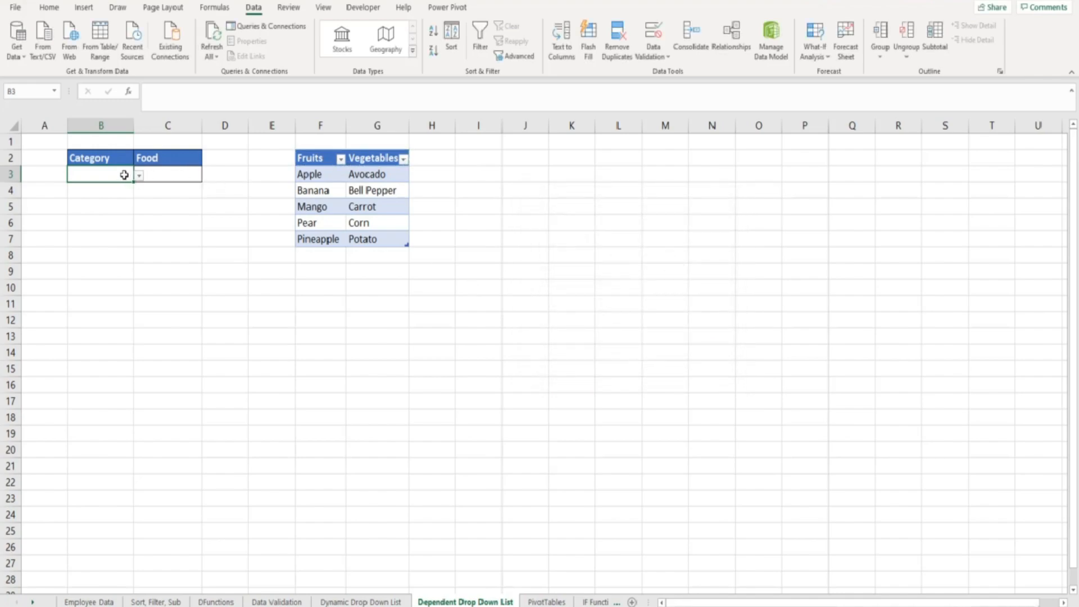
Step: Try the Category drop-down in B3 with Fruits and set it to Vegetables
left_click(139, 176)
left_click(131, 185)
left_click(139, 176)
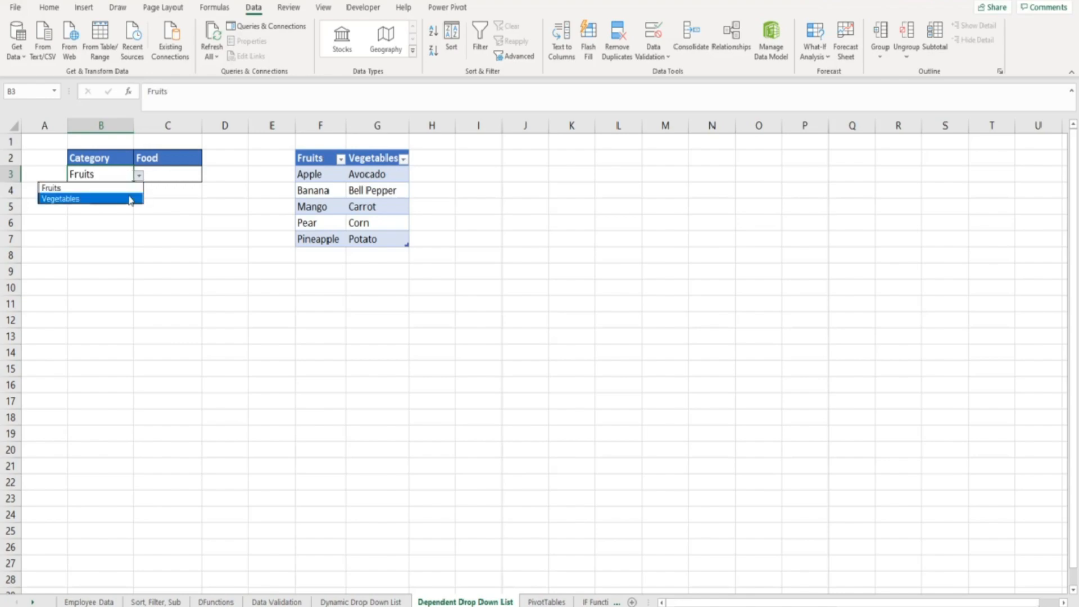
left_click(130, 199)
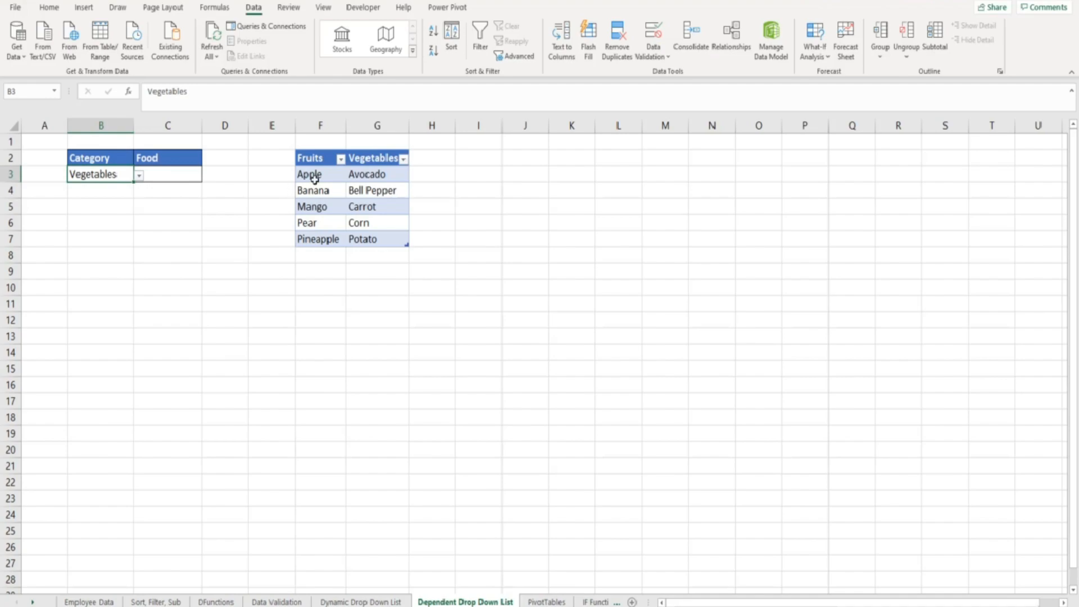
Step: Define the workbook-level name Fruits for the fruit items in F3:F7
left_click_drag(313, 175, 317, 239)
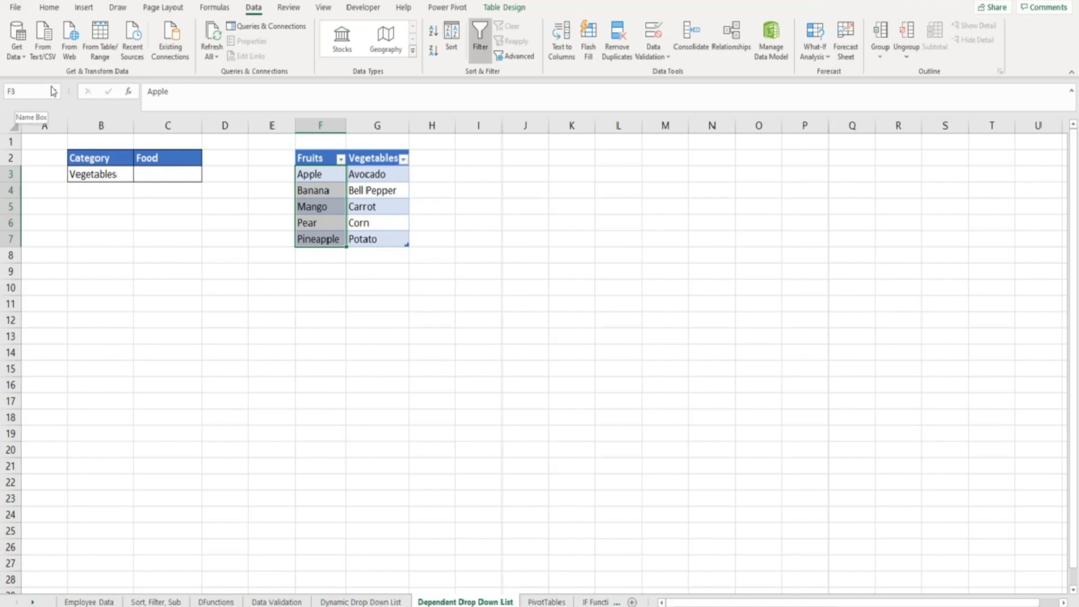
left_click(207, 13)
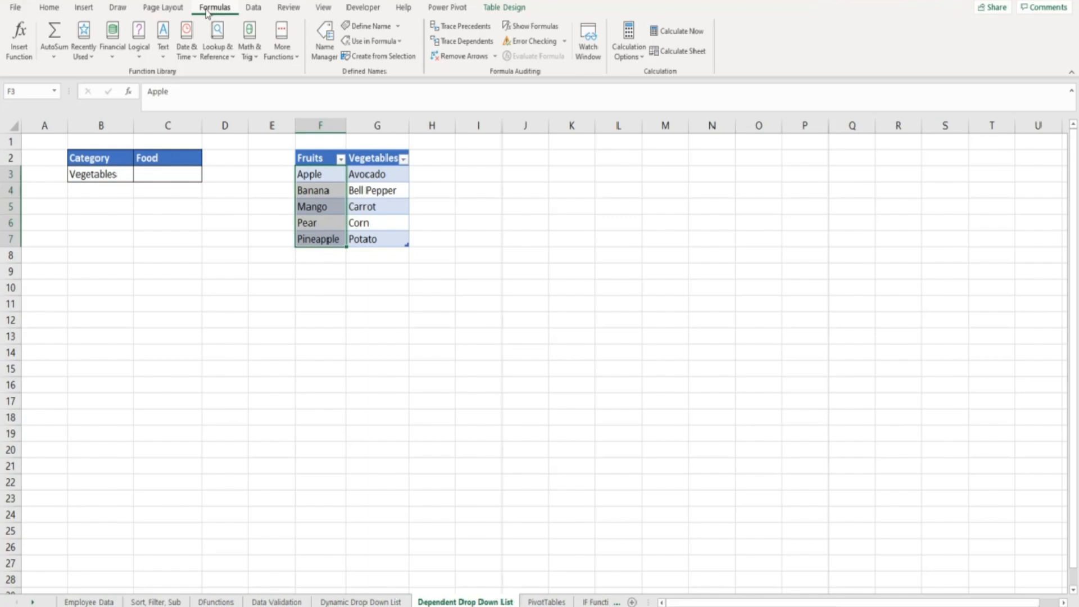
left_click(357, 28)
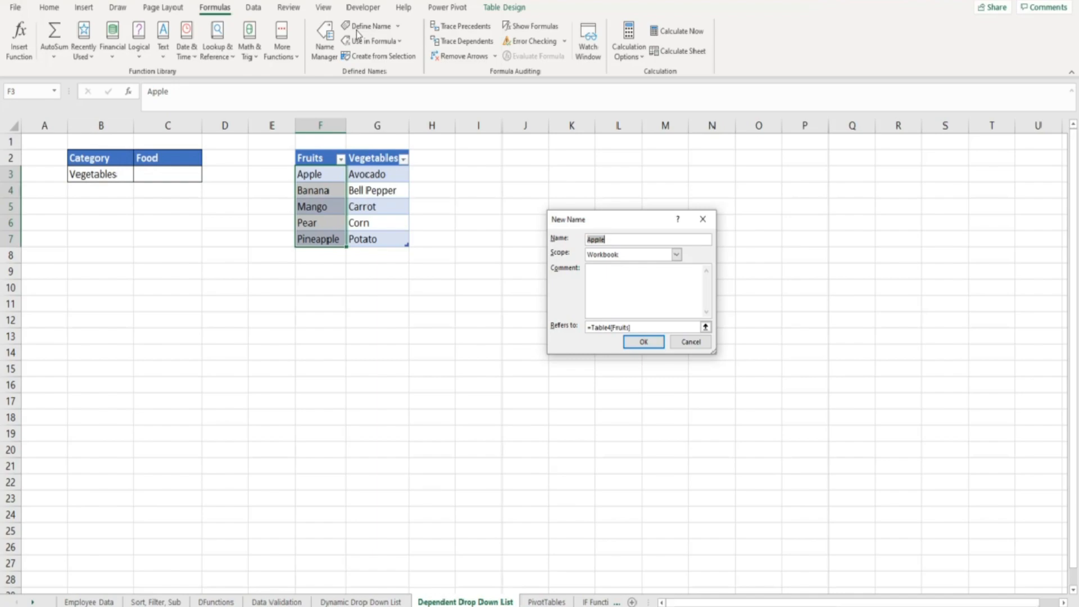
type("Fruits")
left_click(636, 342)
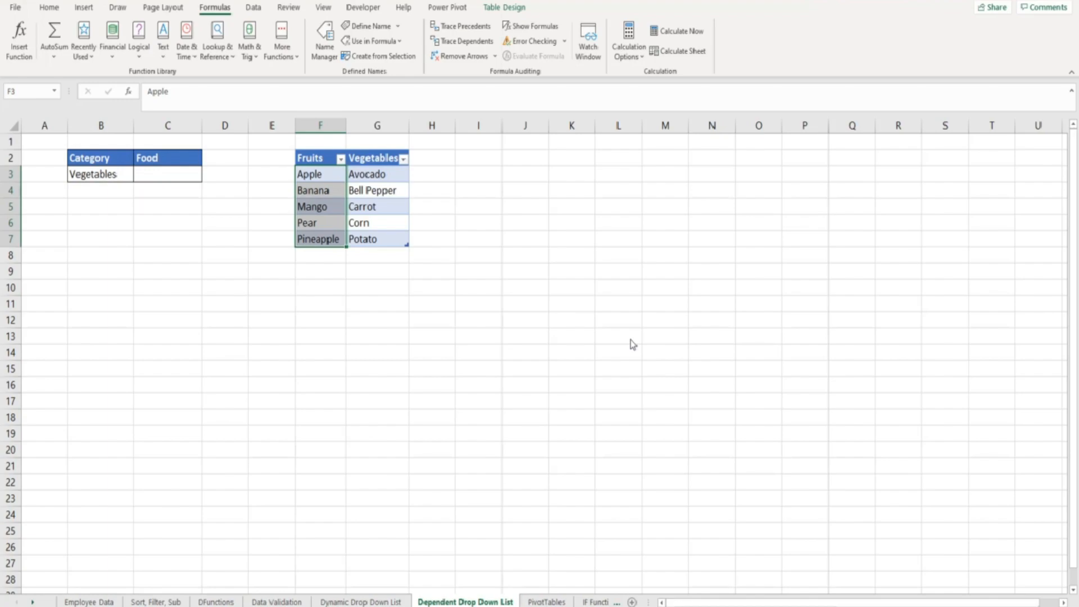
Step: Define the workbook-level name Vegetables for the vegetable items in G3:G7
left_click_drag(382, 176, 382, 235)
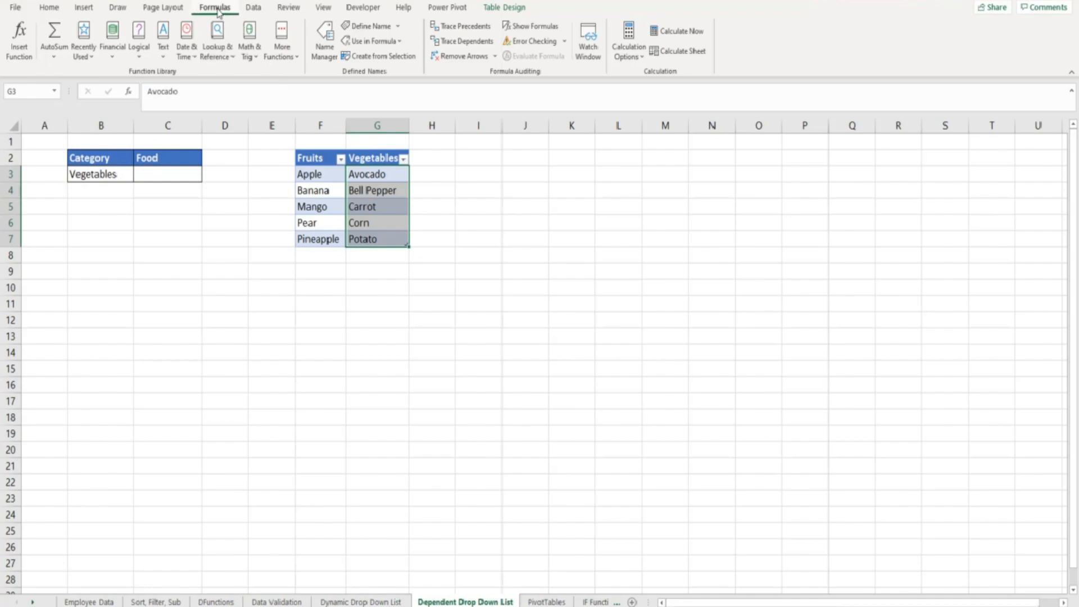
left_click(362, 26)
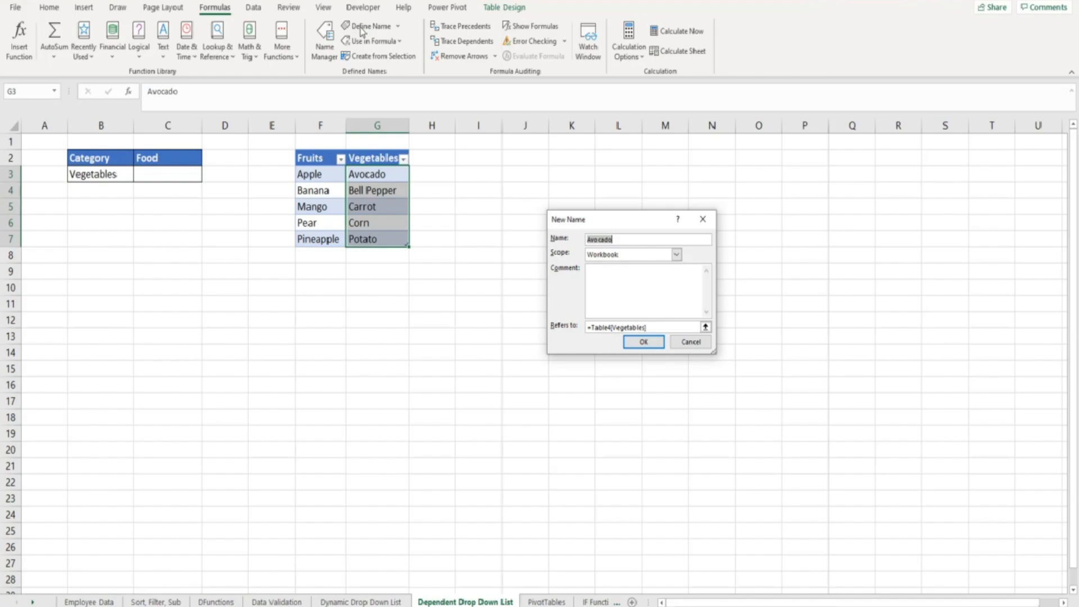
key("BackSpace")
type("Vegetables")
left_click(638, 341)
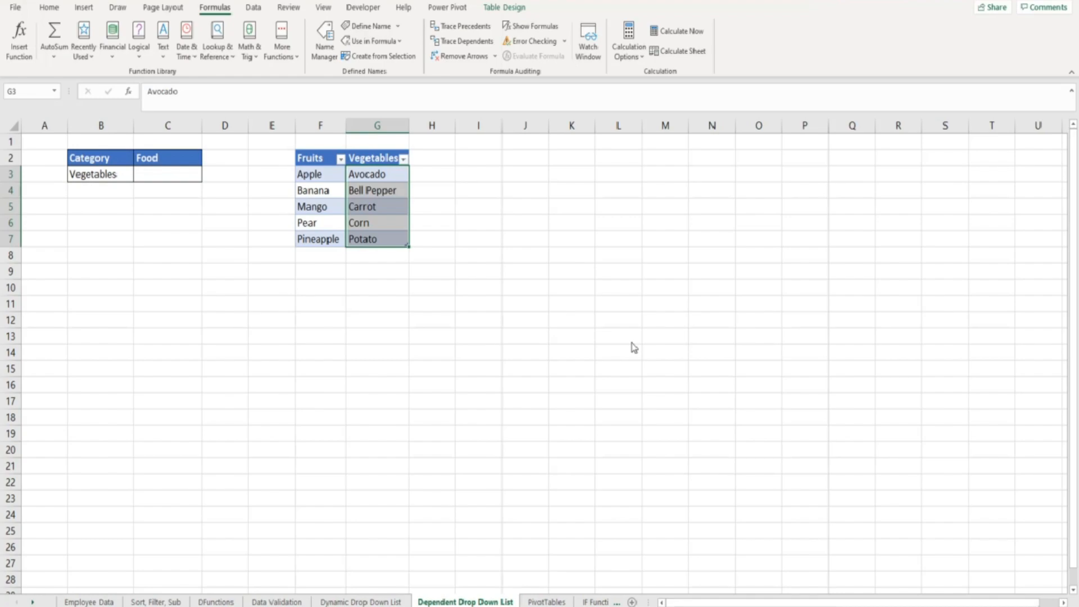
Step: Enter the test formula =INDIRECT("B3") in cell B7
left_click(79, 238)
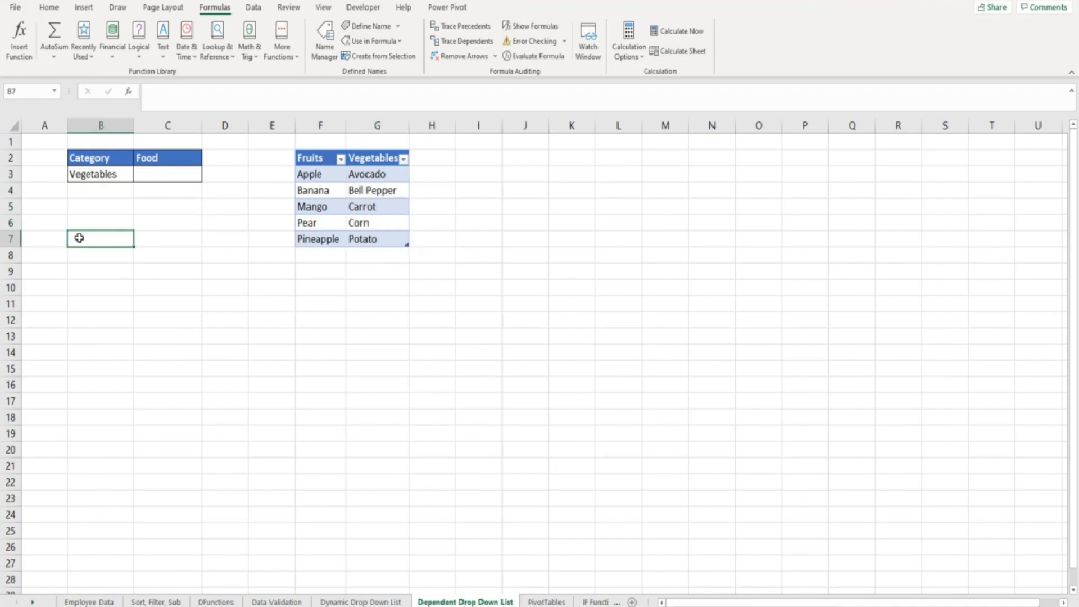
type("=indire")
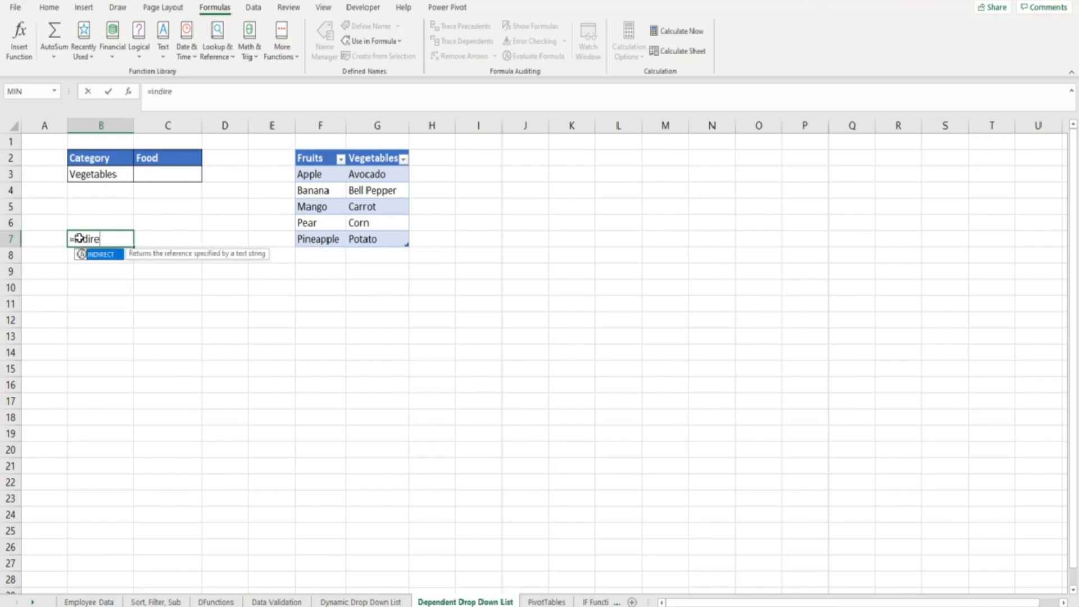
key("Tab")
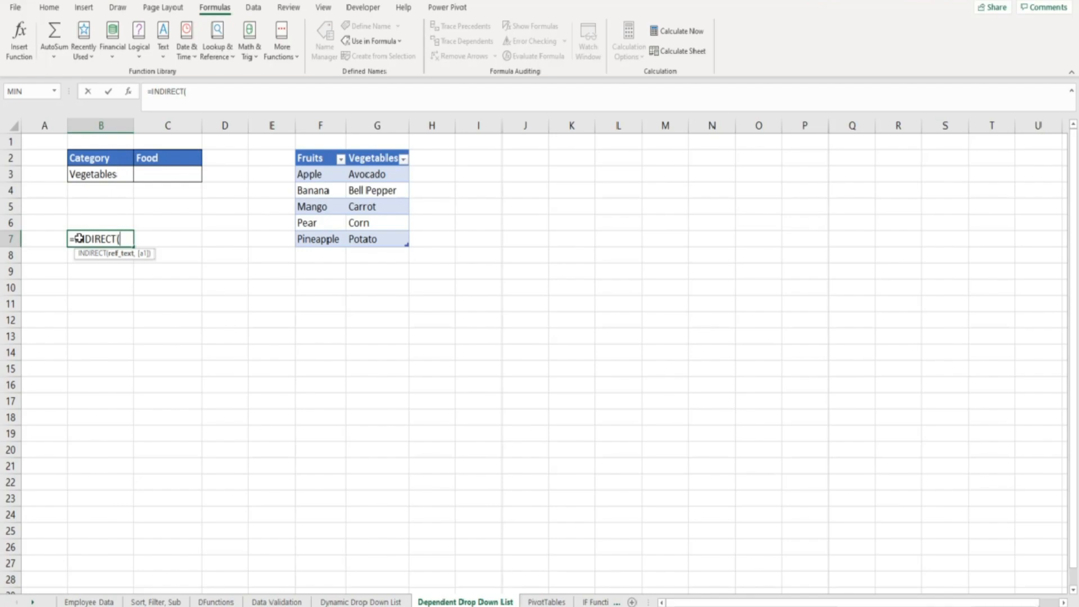
type("\"B3\")")
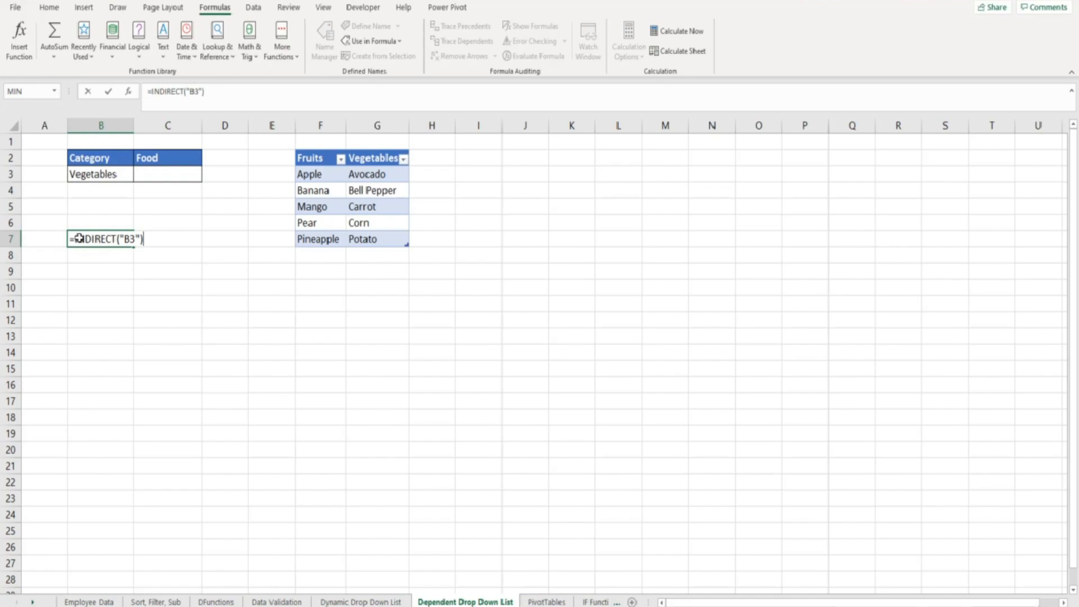
key("Return")
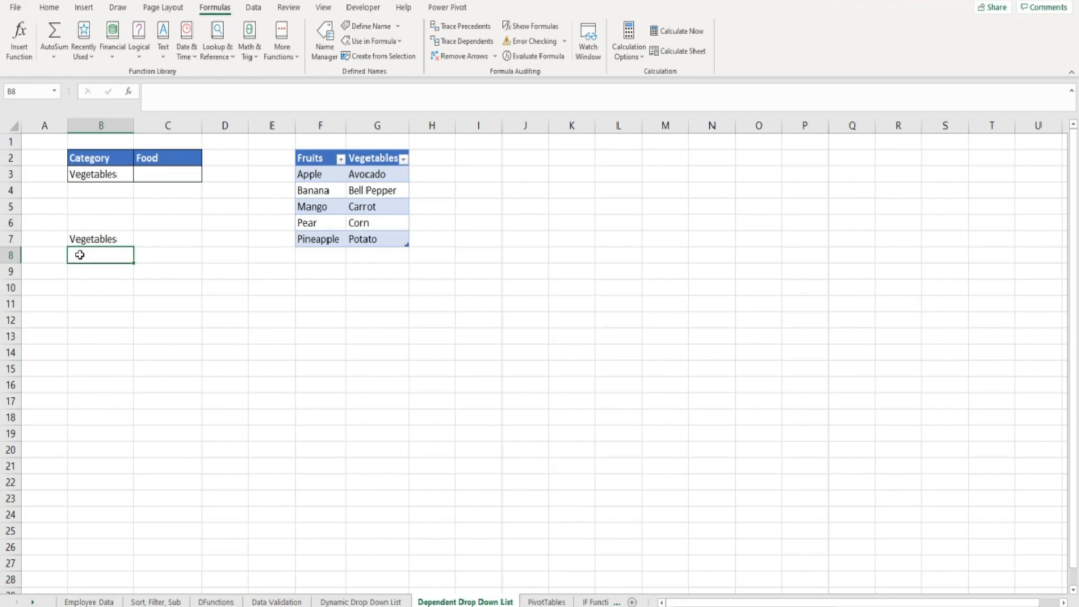
Step: Enter a direct reference to B3 in cell B8 for comparison, and clear both test formulas from B7:B8
type("=")
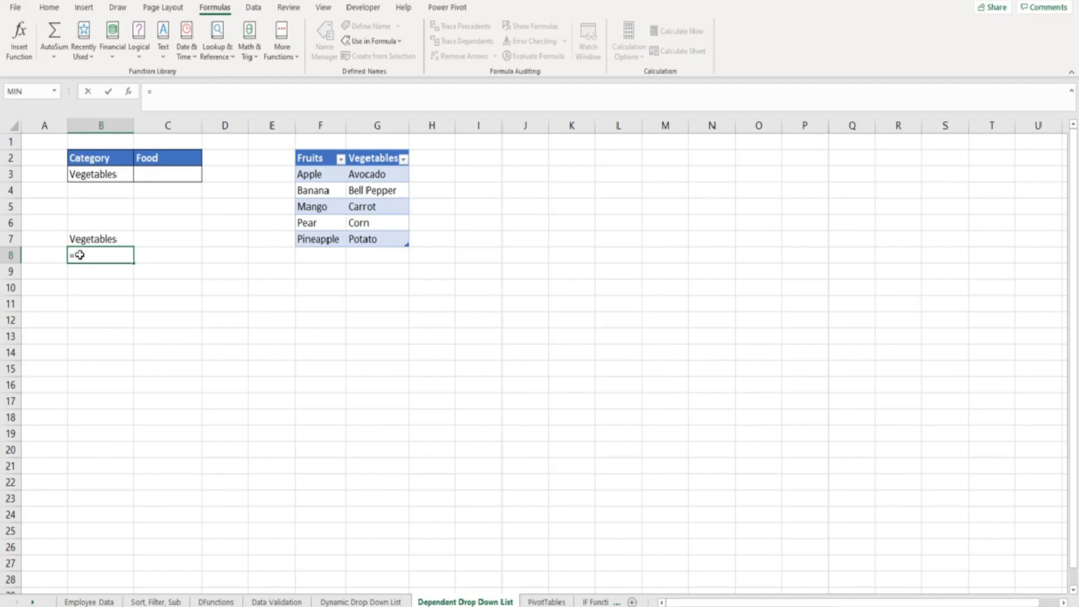
left_click(95, 175)
key("Return")
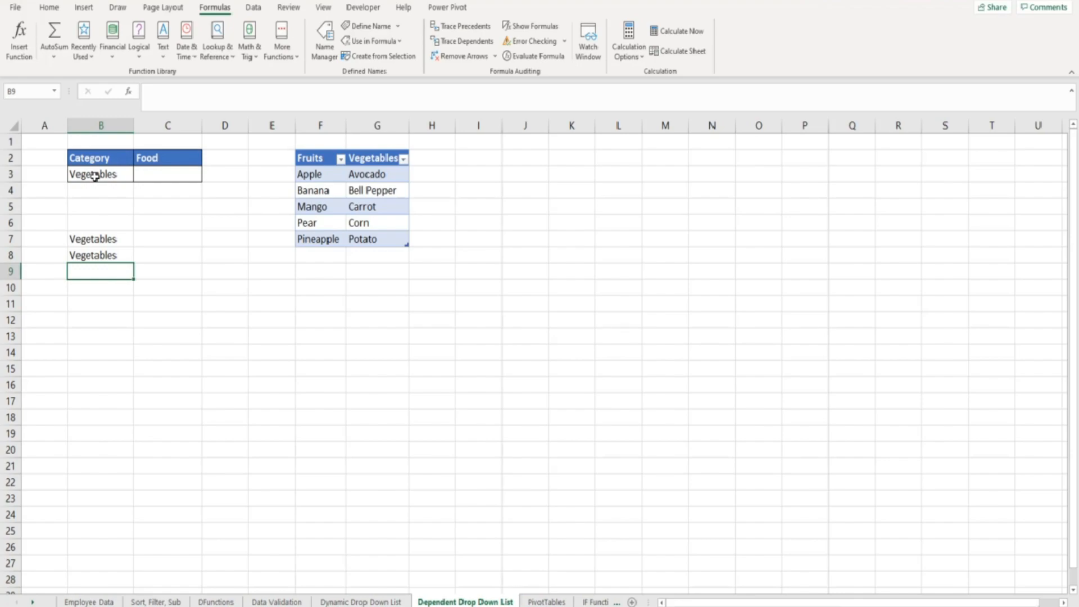
left_click_drag(99, 239, 99, 254)
key("Delete")
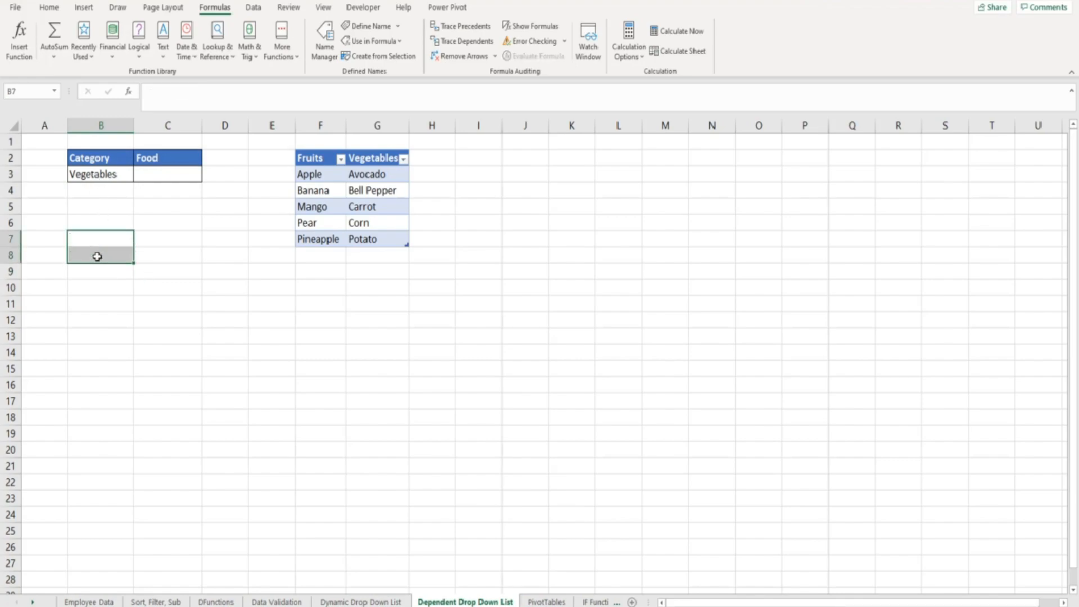
Step: Add list data validation to the Food cell C3 with the source =INDIRECT($B$3)
left_click(163, 175)
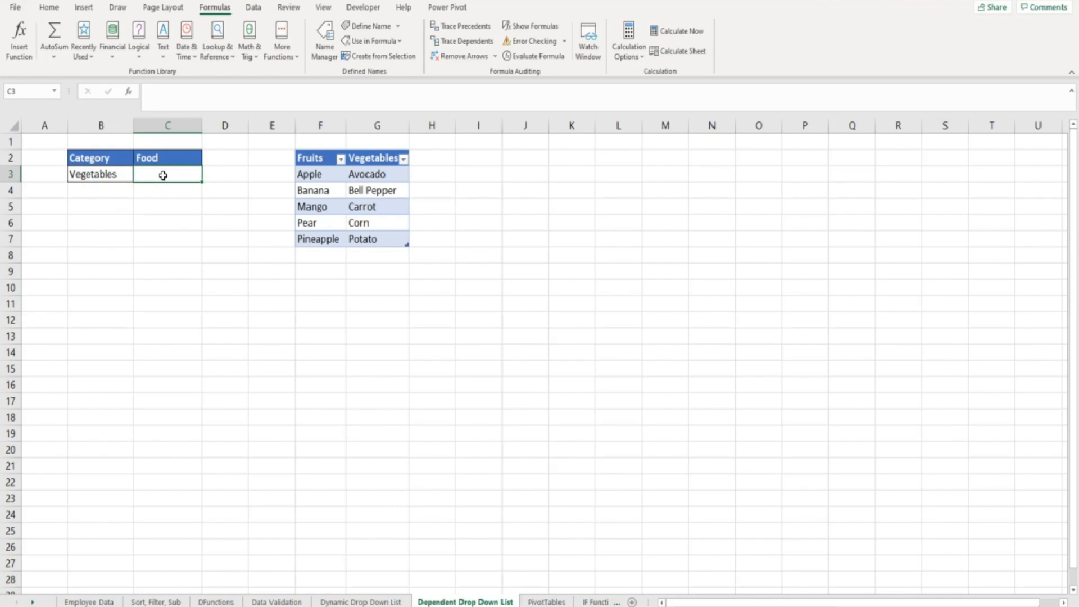
left_click(254, 8)
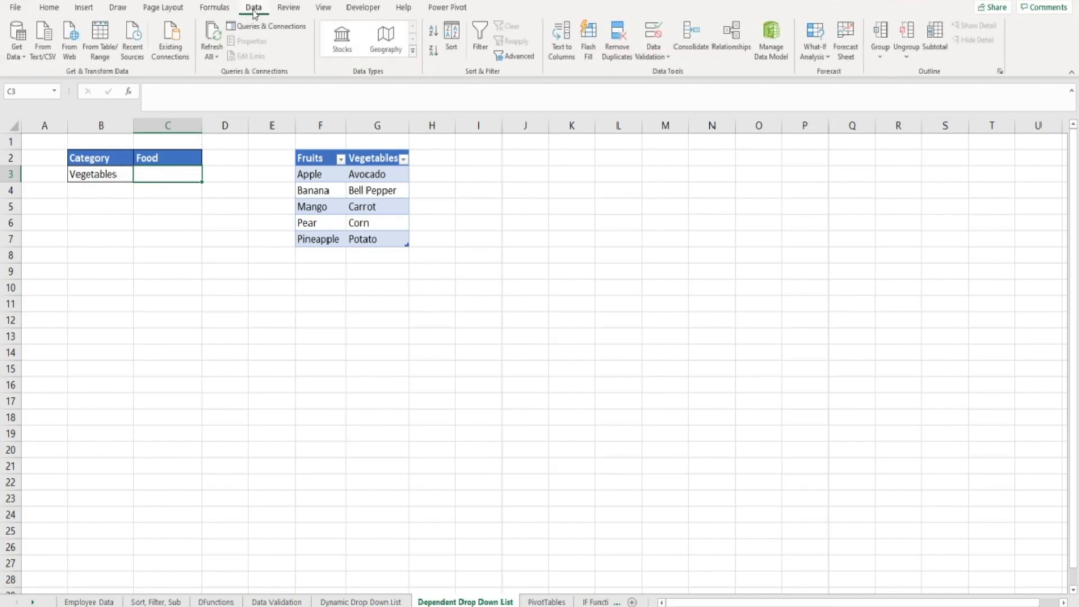
left_click(654, 33)
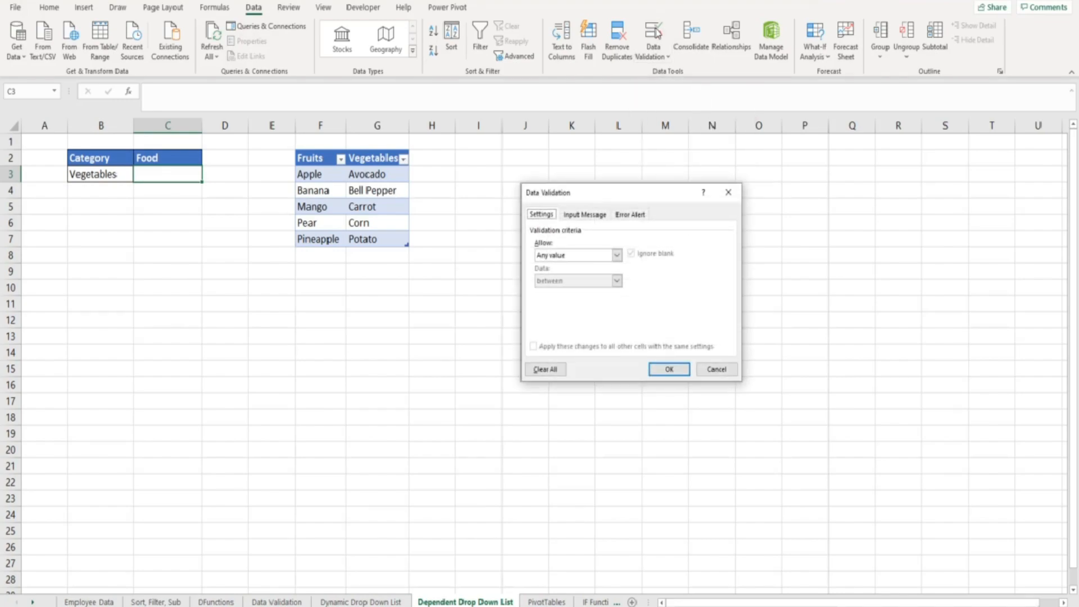
left_click(617, 255)
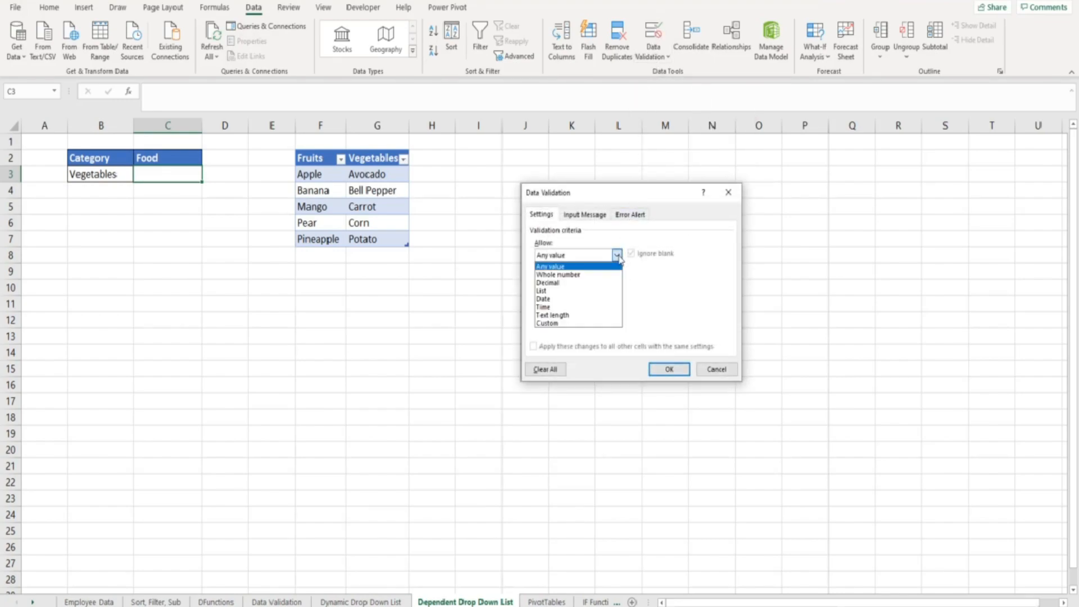
left_click(562, 291)
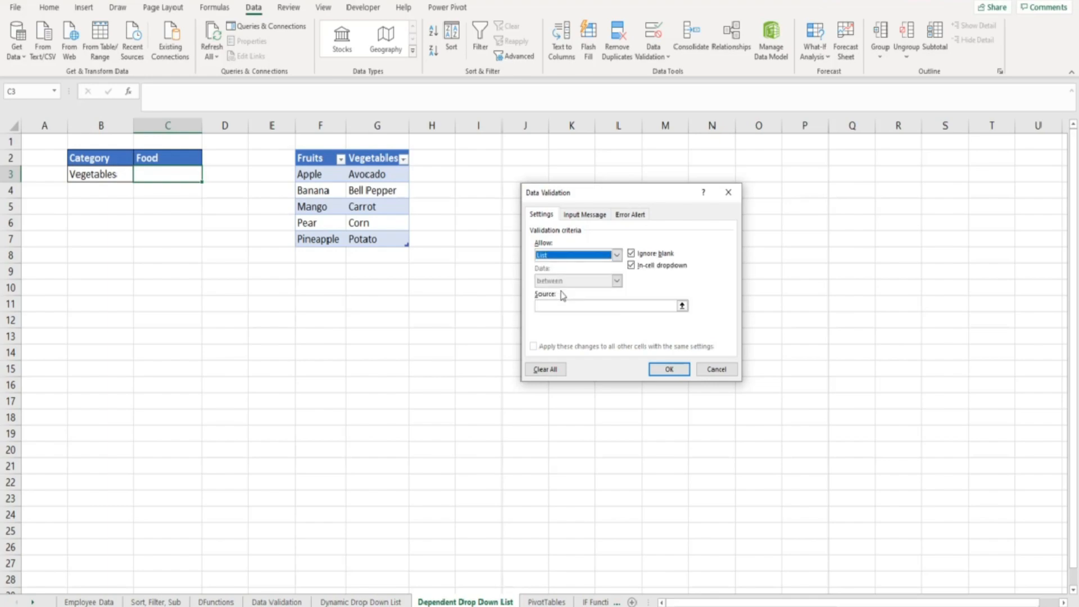
left_click(555, 305)
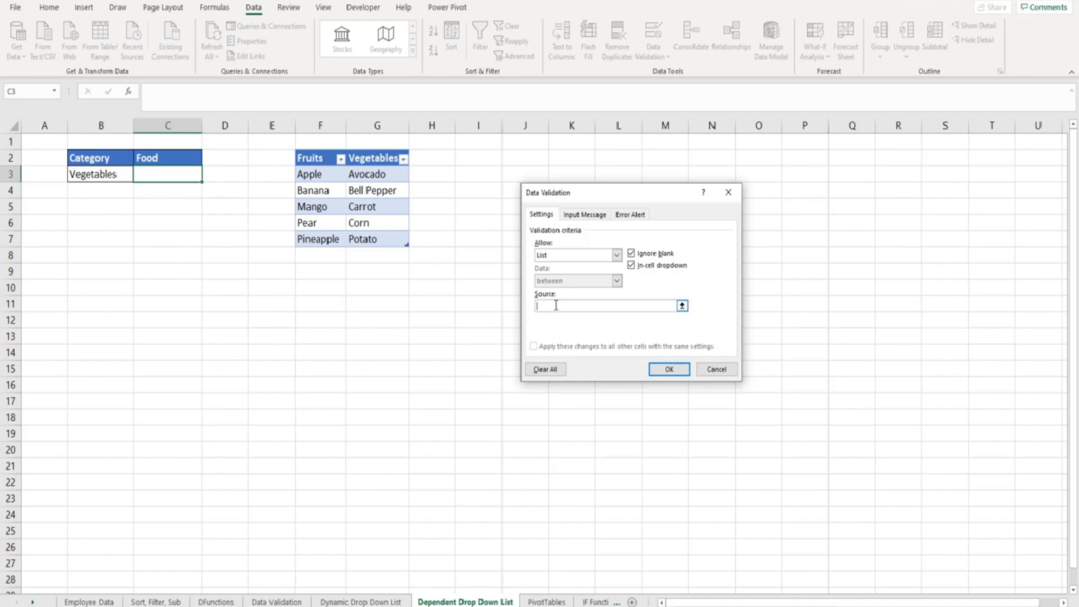
type("=indirect")
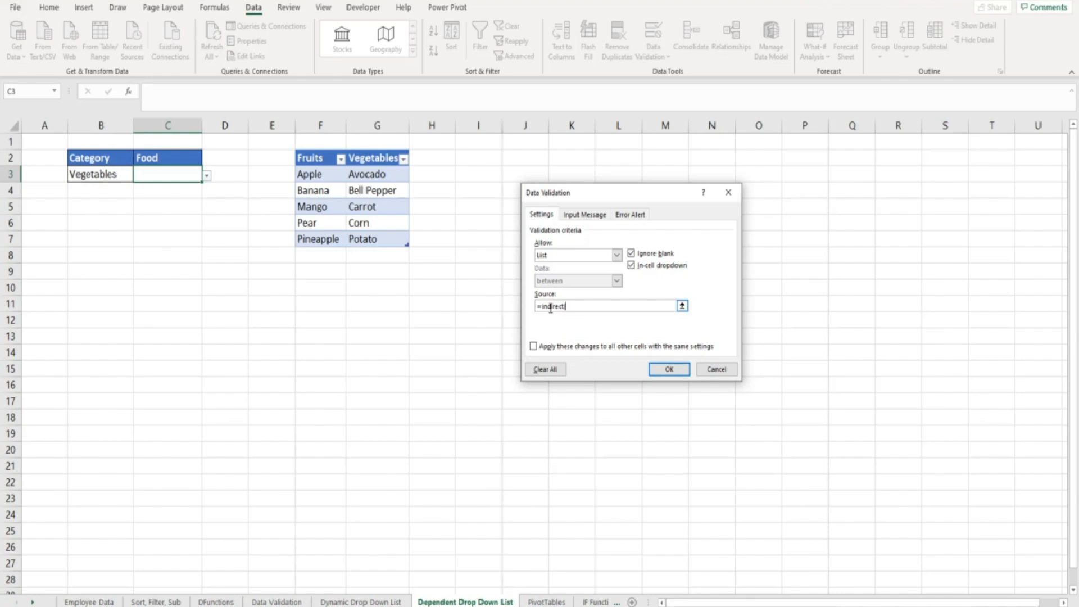
type("(")
left_click(106, 175)
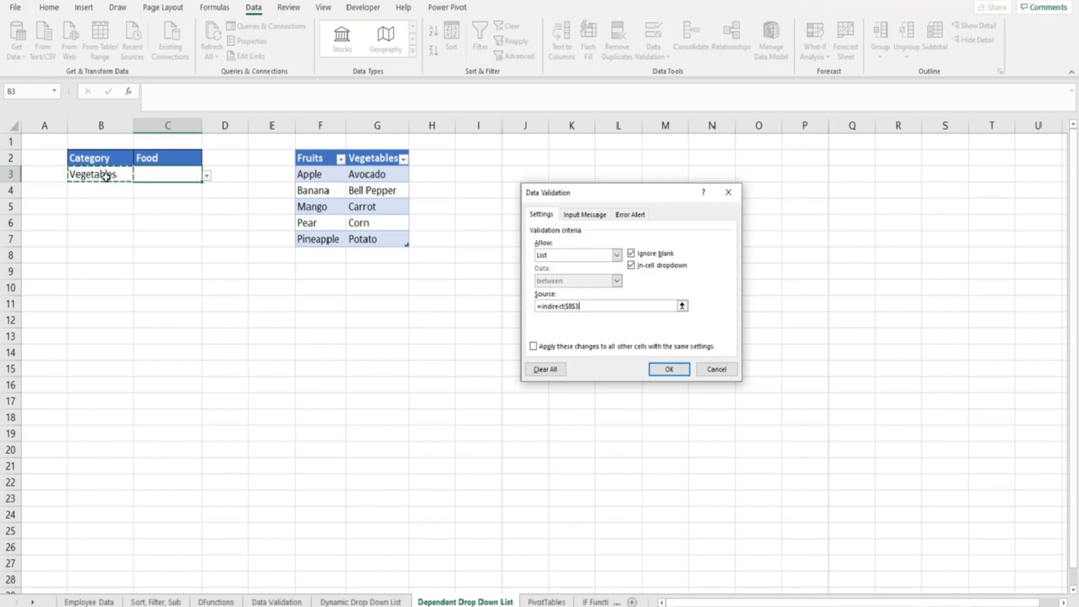
type(")")
left_click(667, 370)
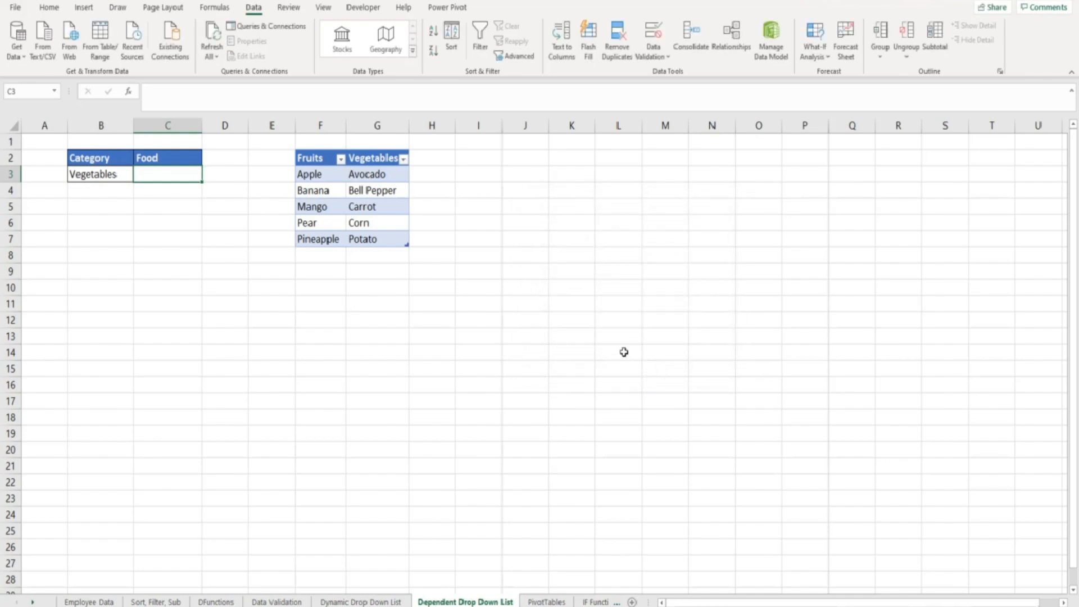
Step: Open the Food drop-down in C3 to check its items for the Vegetables category
left_click(176, 175)
left_click(206, 176)
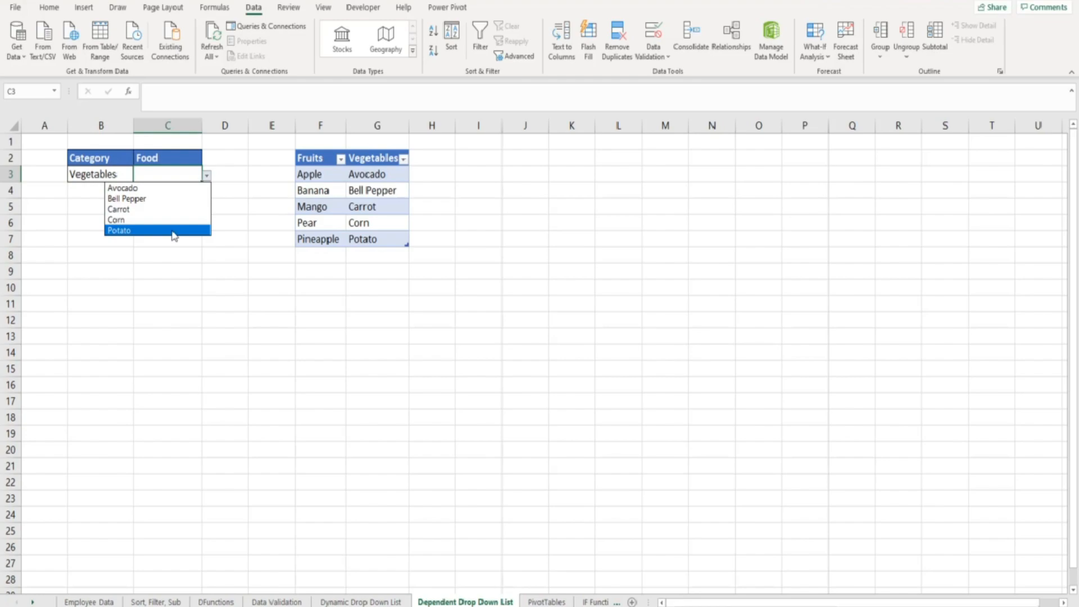
key("Escape")
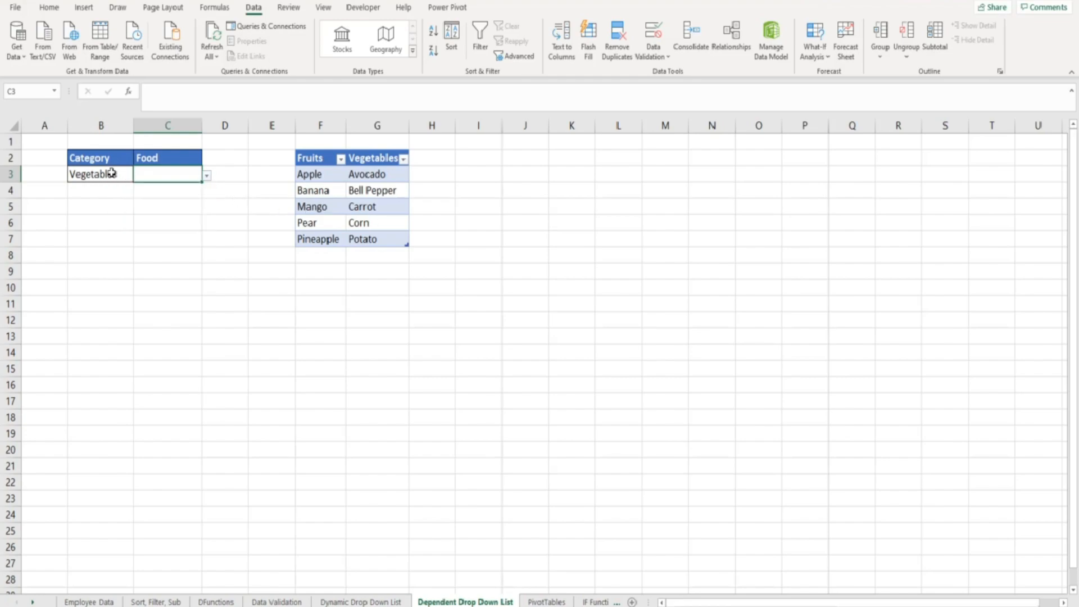
Step: Switch the Category in B3 to Fruits and check the items offered in the Food drop-down
left_click(112, 173)
left_click(140, 178)
left_click(128, 187)
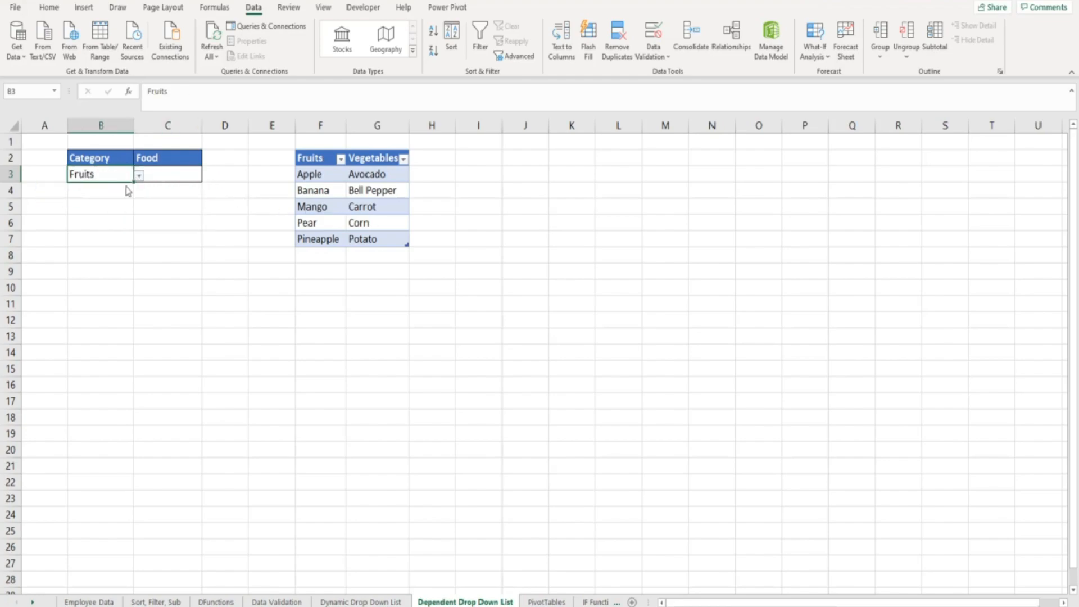
left_click(169, 175)
left_click(207, 178)
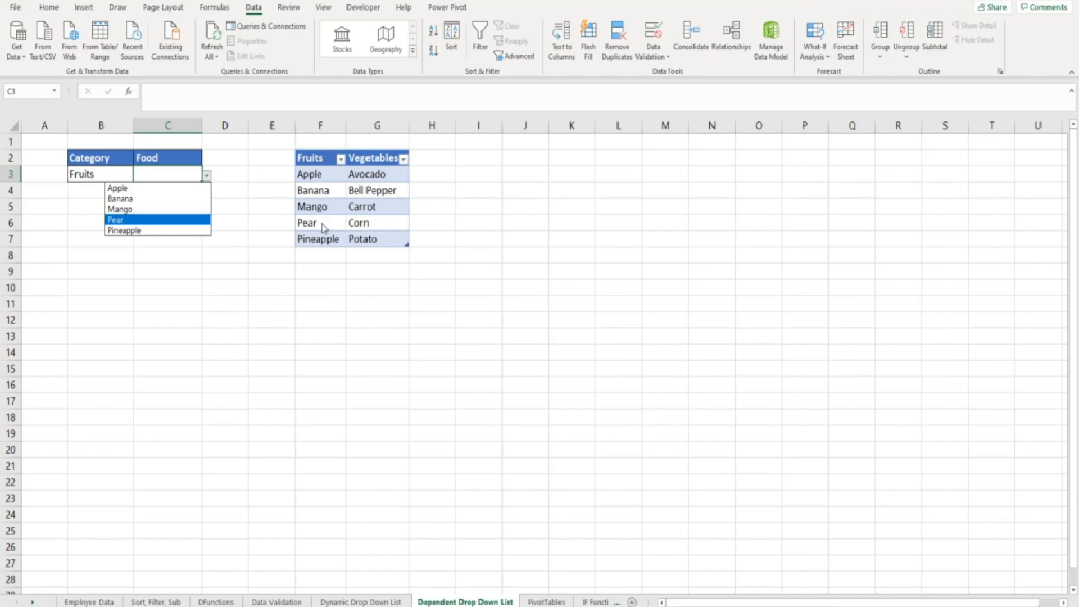
left_click(318, 256)
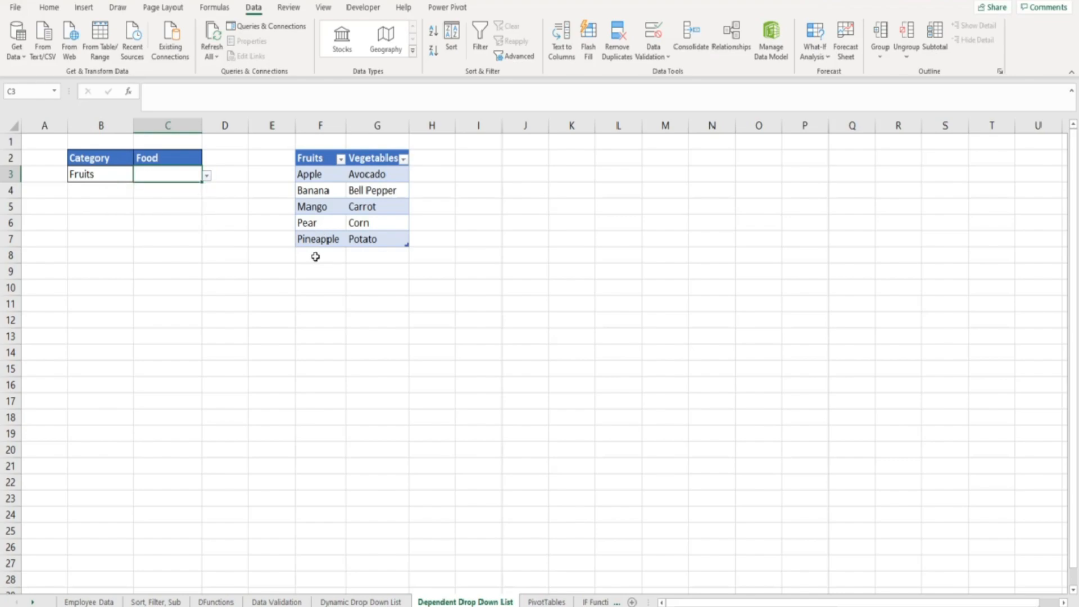
Step: Add a new table row in F8:G8 with Grape under Fruits and Tomato under Vegetables
left_click(315, 256)
double_click(315, 256)
type("Grape")
key("Tab")
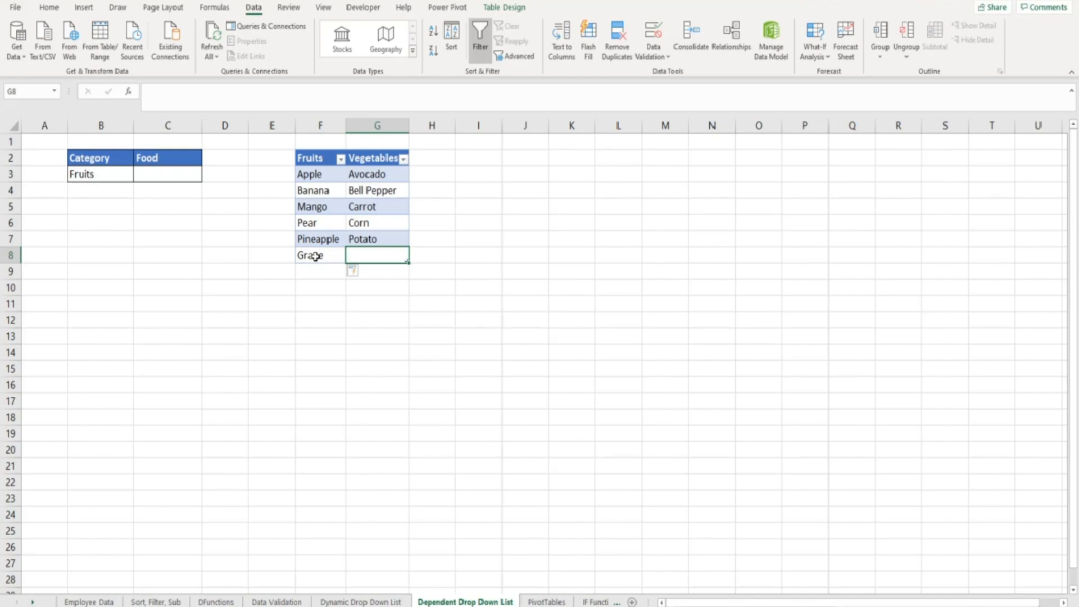
type("Ty")
key("BackSpace")
type("omato")
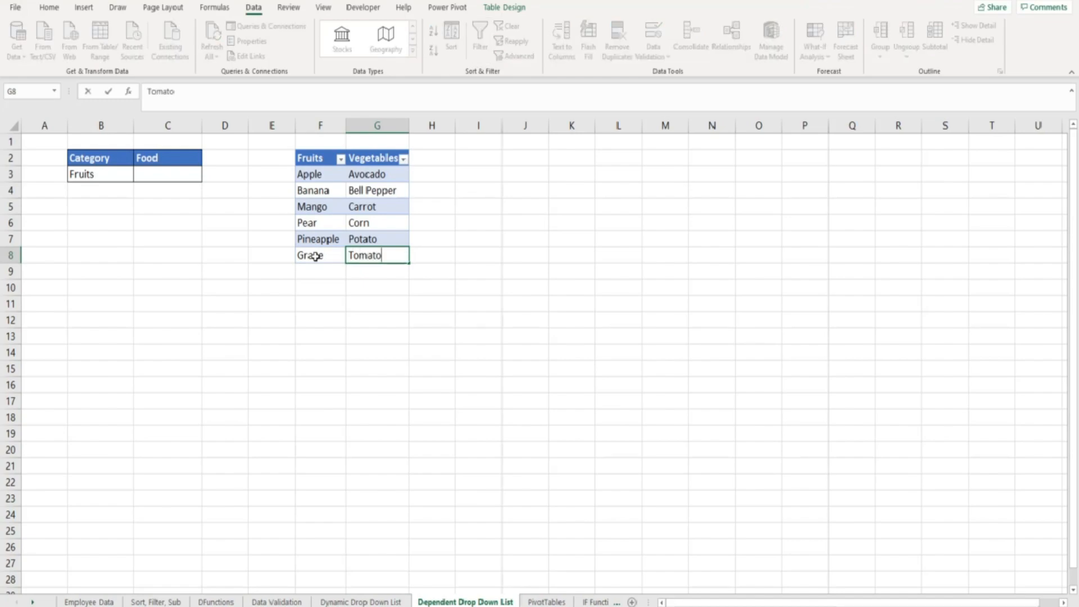
key("Return")
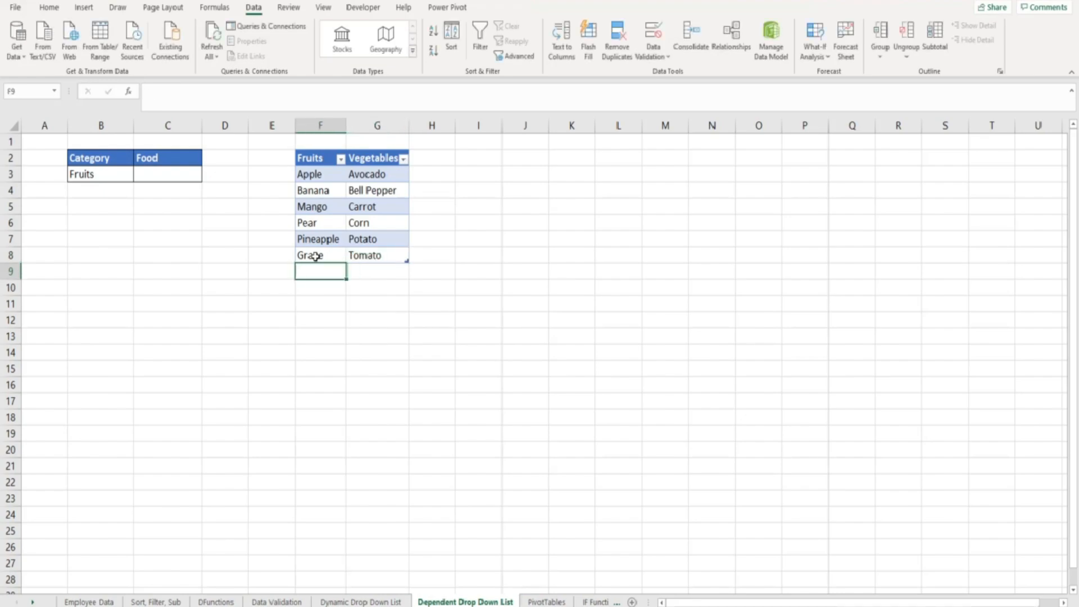
Step: Check the Food drop-down for both categories, switching the Category in B3 from Fruits to Vegetables
left_click(177, 175)
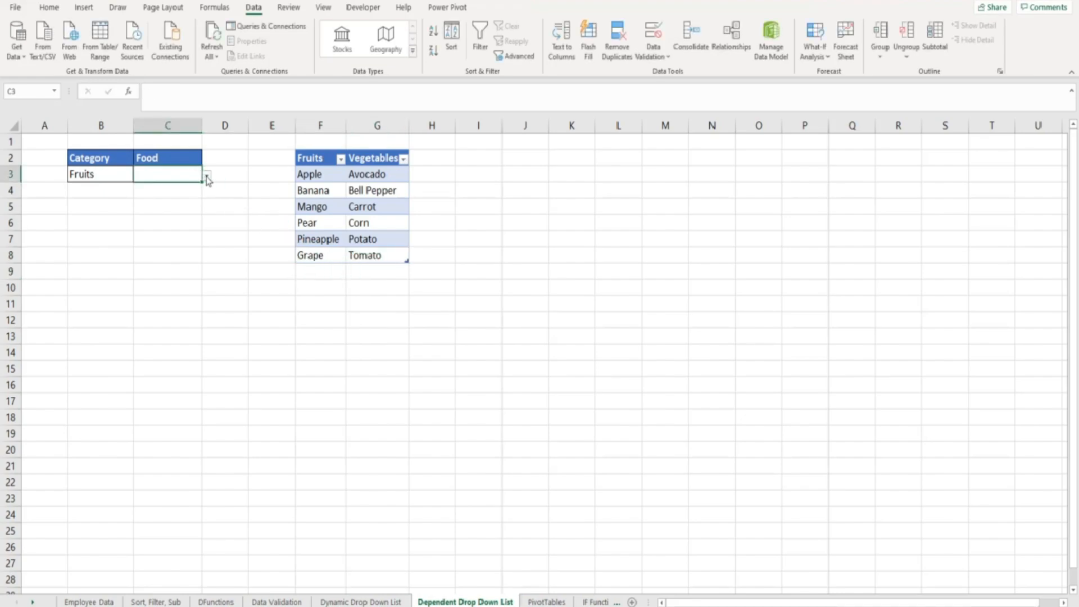
left_click(207, 178)
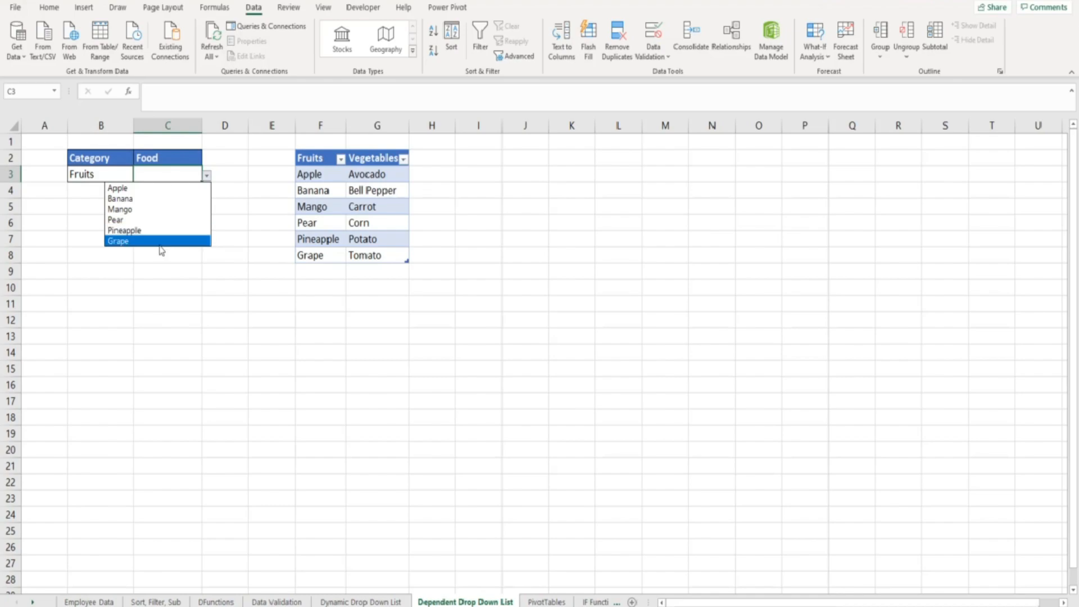
left_click(99, 175)
left_click(106, 176)
left_click(139, 178)
left_click(121, 197)
left_click(162, 176)
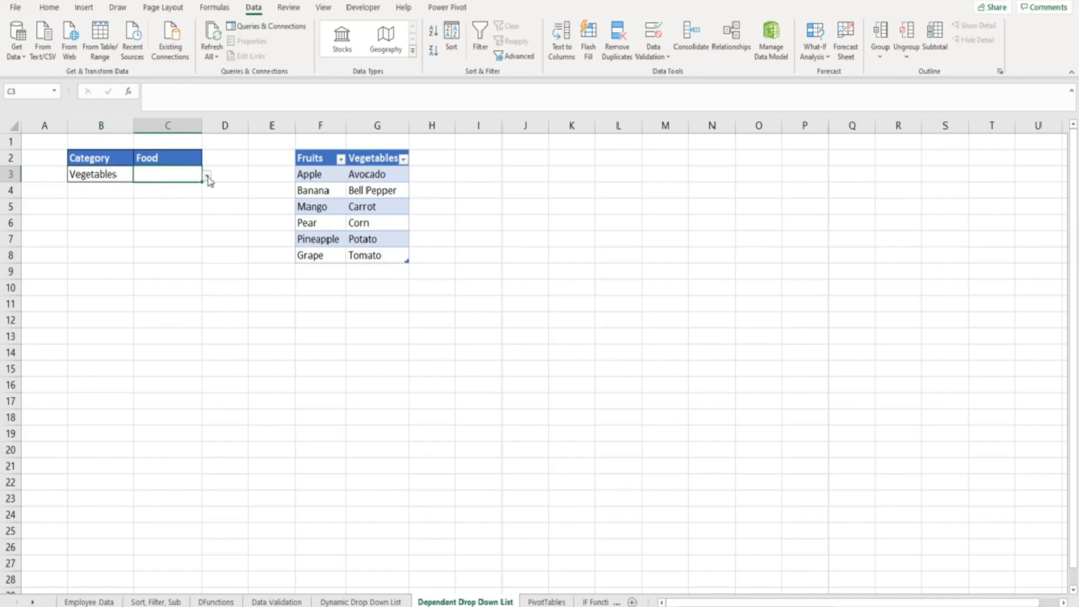
left_click(208, 179)
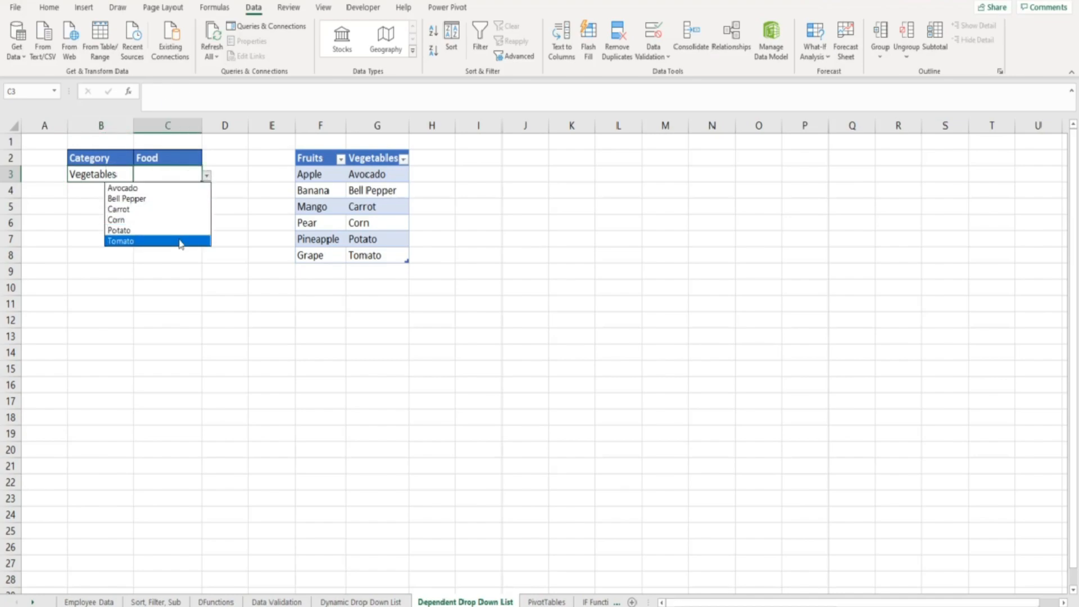